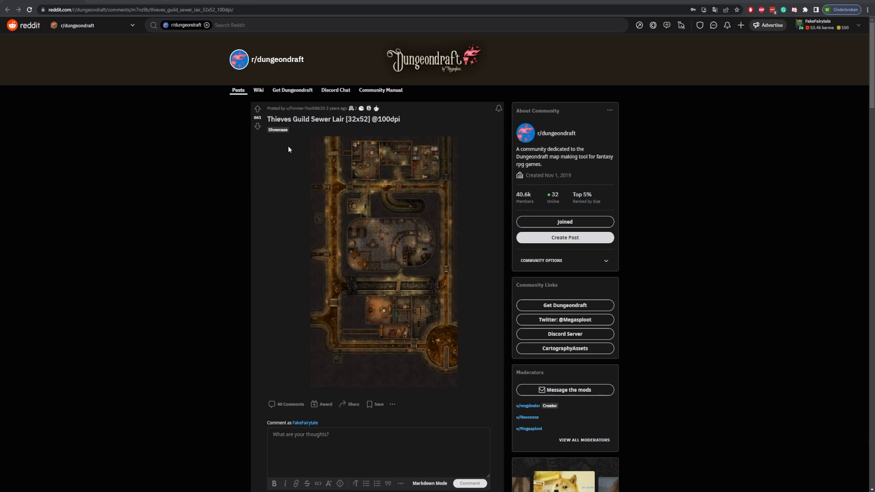
Open the profile of the Thieves Guild Sewer Lair post's author and browse the list of submitted maps.
{"action": "left_click", "coordinate": [306, 109]}
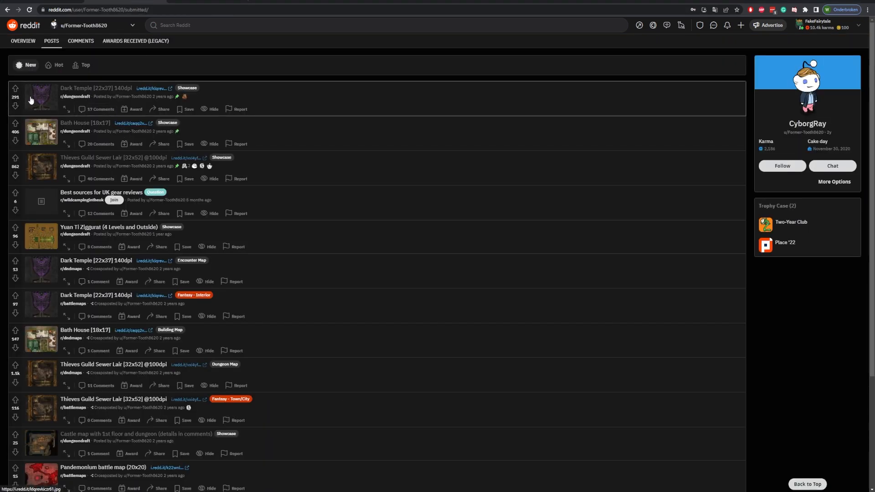
{"action": "scroll", "coordinate": [86, 111], "scroll_direction": "down", "scroll_amount": 2}
{"action": "scroll", "coordinate": [84, 123], "scroll_direction": "up", "scroll_amount": 2}
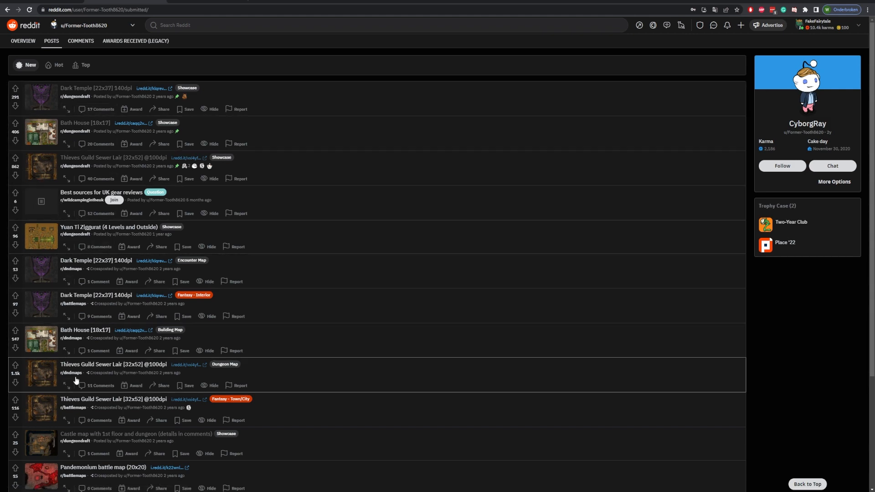
{"action": "scroll", "coordinate": [46, 354], "scroll_direction": "down", "scroll_amount": 2}
{"action": "scroll", "coordinate": [46, 355], "scroll_direction": "up", "scroll_amount": 2}
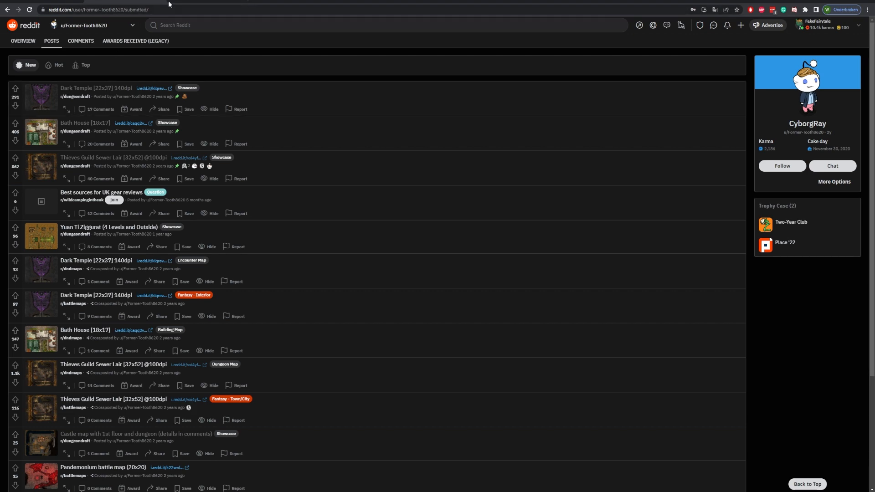
Open the full-size Thieves Guild Sewer Lair image, enlarge it, and examine the rooms, central tavern and sewer channels.
{"action": "left_click", "coordinate": [207, 2]}
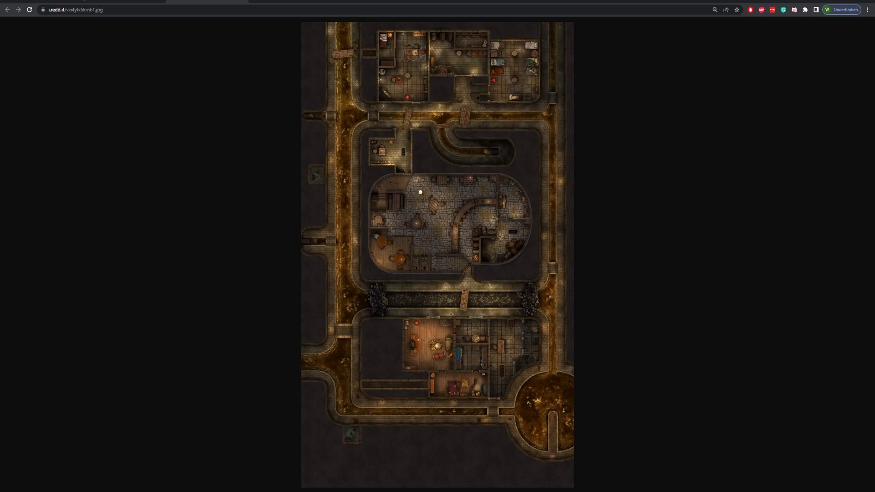
{"action": "scroll", "coordinate": [428, 198], "scroll_direction": "up", "scroll_amount": 3}
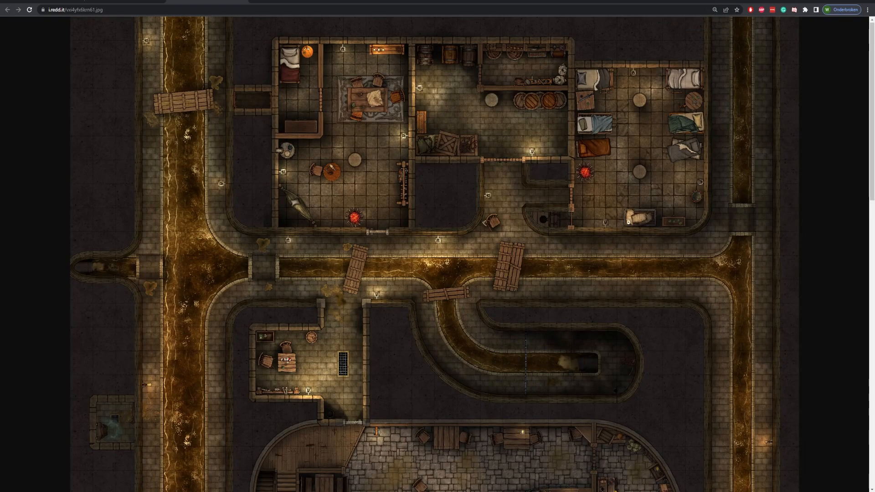
{"action": "scroll", "coordinate": [624, 225], "scroll_direction": "down", "scroll_amount": 15}
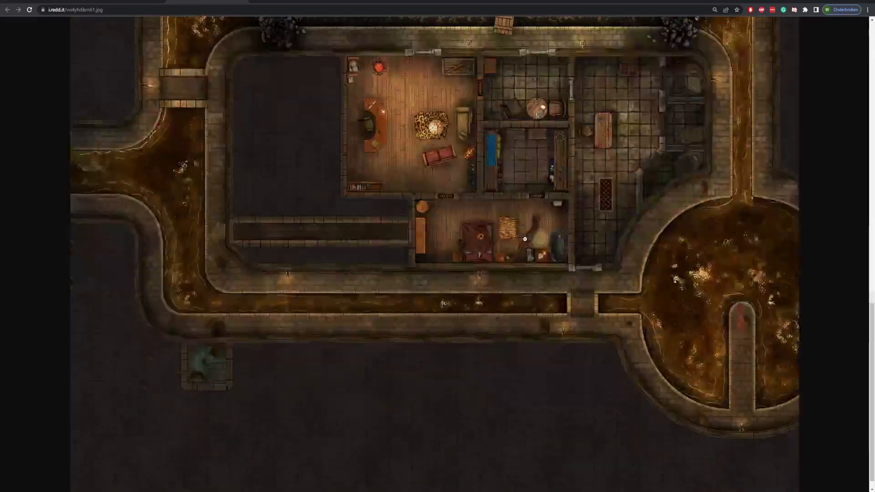
{"action": "scroll", "coordinate": [374, 280], "scroll_direction": "up", "scroll_amount": 3}
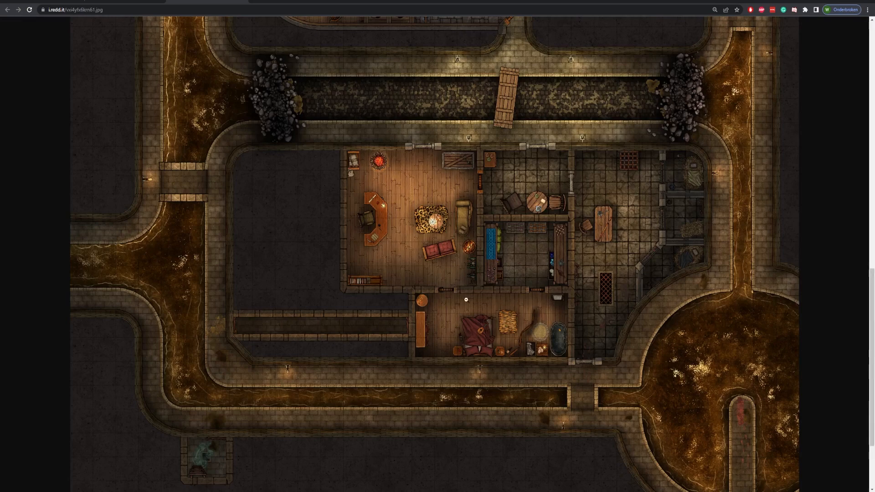
{"action": "scroll", "coordinate": [515, 283], "scroll_direction": "up", "scroll_amount": 6}
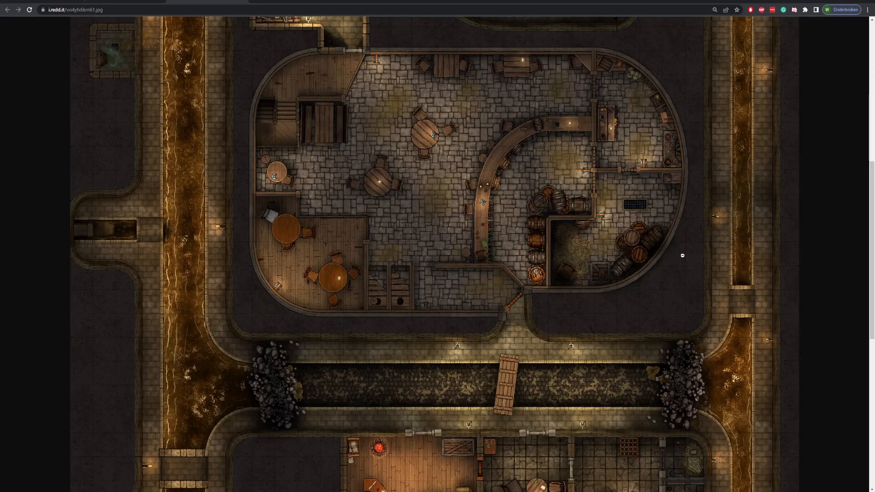
{"action": "scroll", "coordinate": [579, 267], "scroll_direction": "up", "scroll_amount": 8}
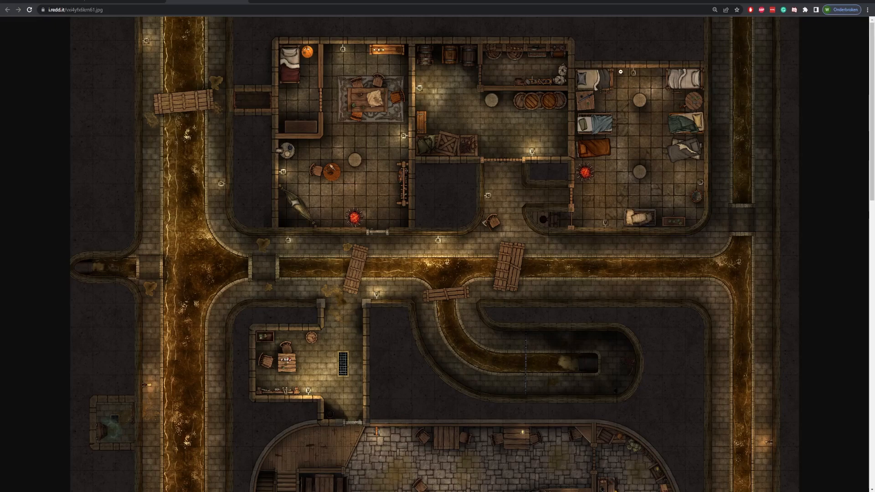
{"action": "scroll", "coordinate": [506, 319], "scroll_direction": "down", "scroll_amount": 7}
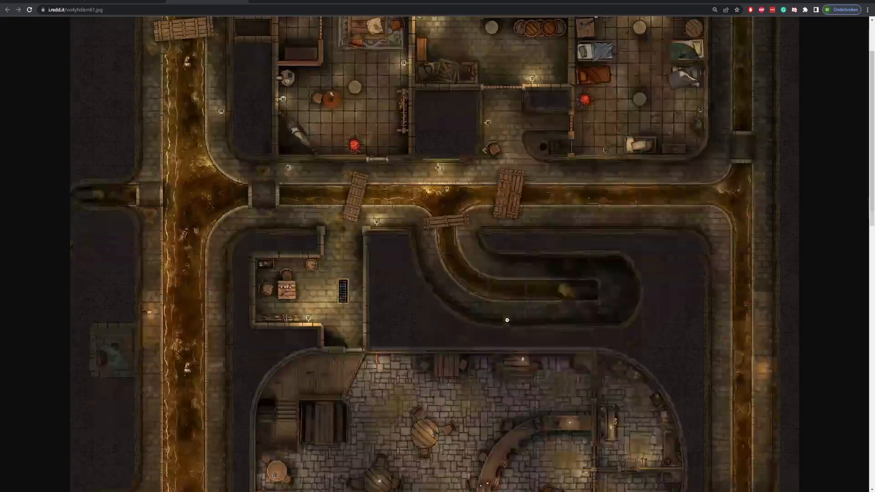
{"action": "scroll", "coordinate": [506, 328], "scroll_direction": "down", "scroll_amount": 1}
{"action": "scroll", "coordinate": [569, 326], "scroll_direction": "down", "scroll_amount": 9}
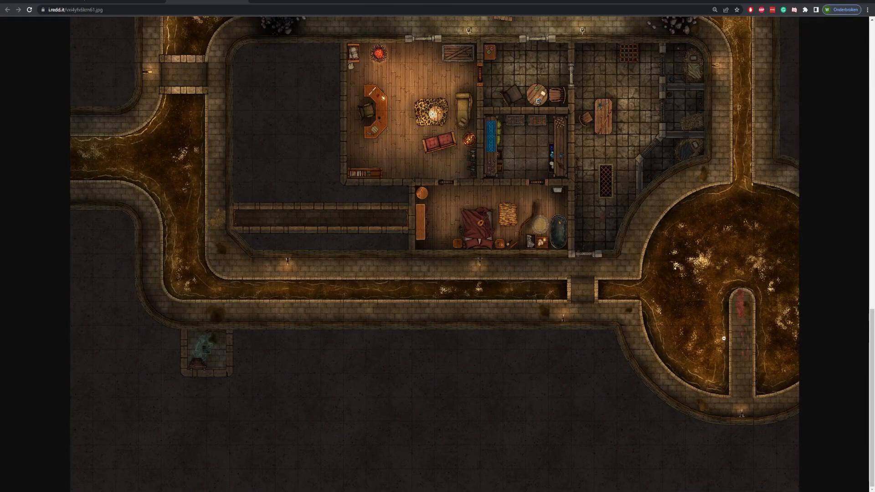
{"action": "scroll", "coordinate": [640, 305], "scroll_direction": "up", "scroll_amount": 2}
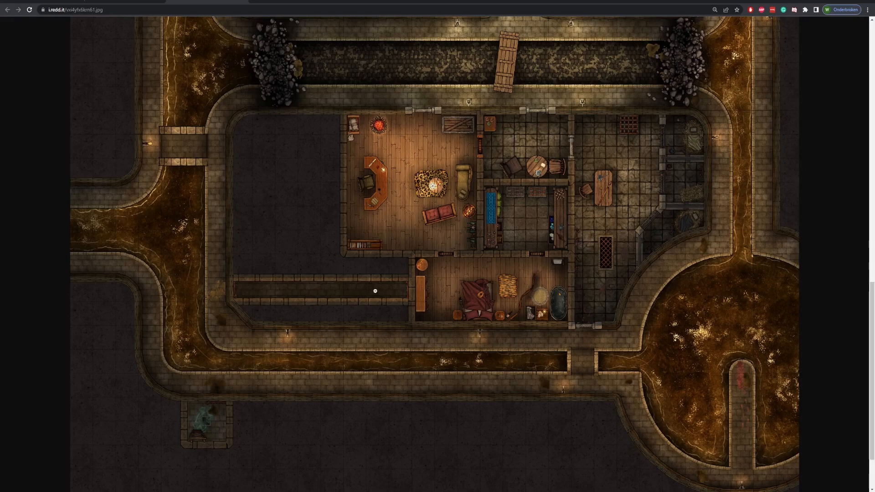
{"action": "scroll", "coordinate": [375, 291], "scroll_direction": "up", "scroll_amount": 15}
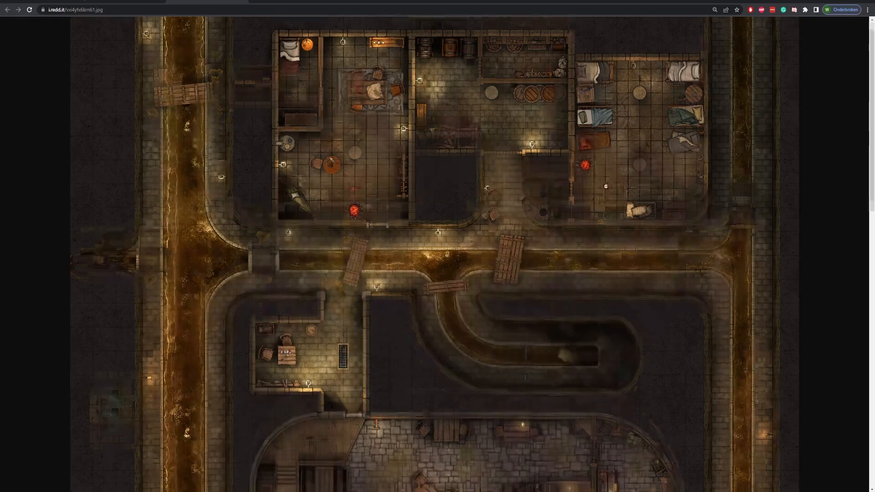
Examine how the map's central tavern connects with the lower office and bedroom area and the upper guard room and sleeping quarters.
{"action": "scroll", "coordinate": [462, 241], "scroll_direction": "down", "scroll_amount": 15}
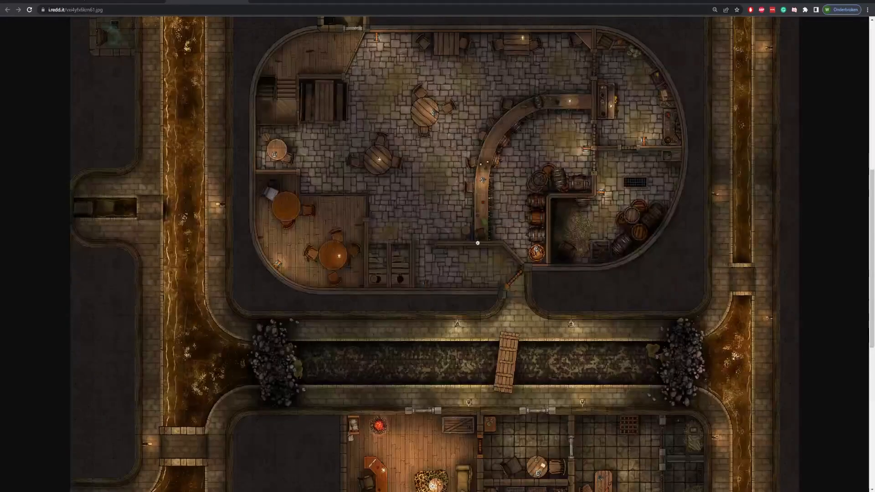
{"action": "scroll", "coordinate": [462, 242], "scroll_direction": "down", "scroll_amount": 2}
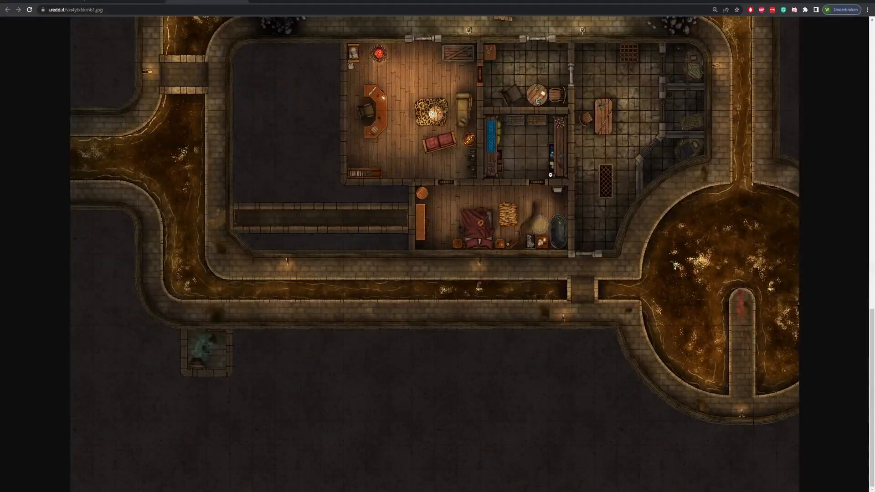
{"action": "scroll", "coordinate": [401, 246], "scroll_direction": "up", "scroll_amount": 9}
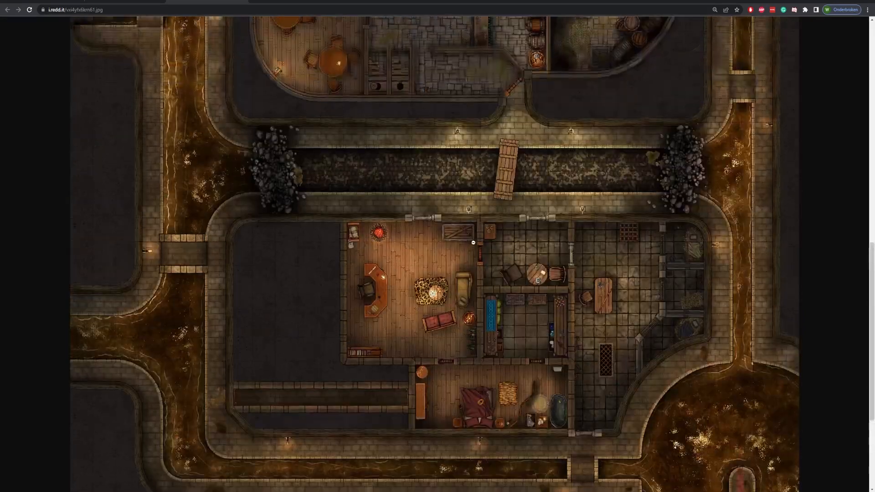
{"action": "scroll", "coordinate": [403, 224], "scroll_direction": "up", "scroll_amount": 8}
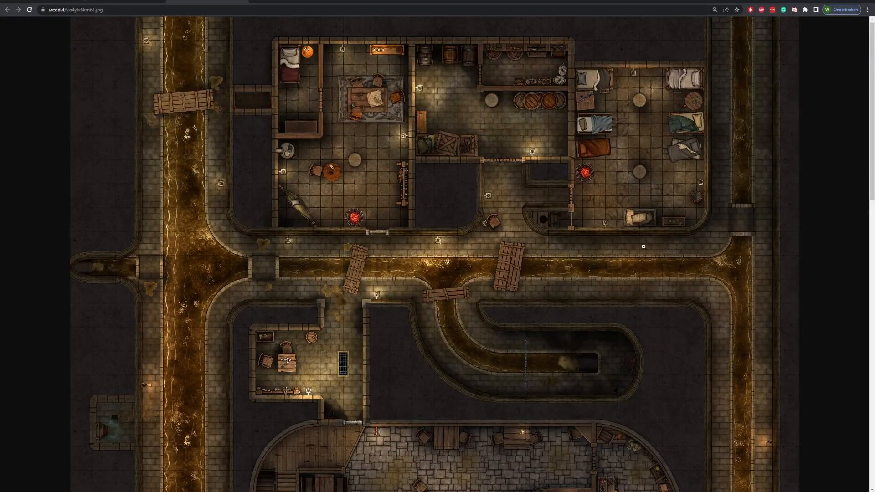
{"action": "scroll", "coordinate": [708, 228], "scroll_direction": "down", "scroll_amount": 9}
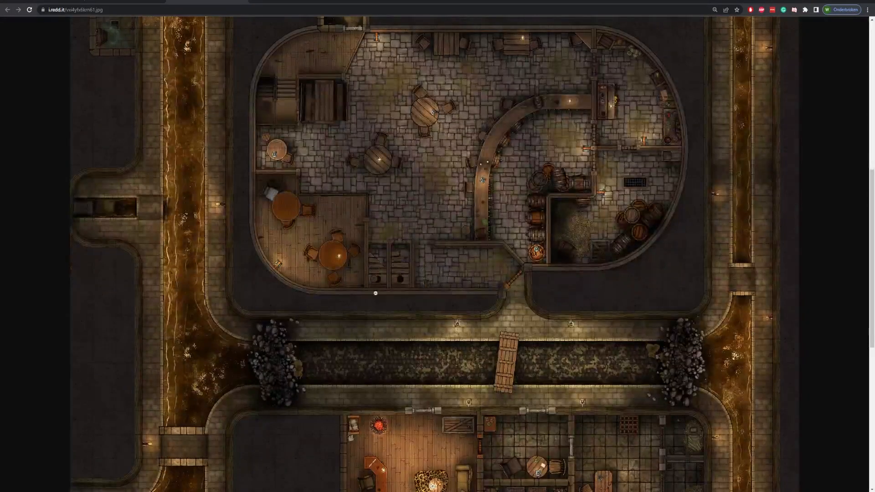
{"action": "scroll", "coordinate": [811, 331], "scroll_direction": "down", "scroll_amount": 8}
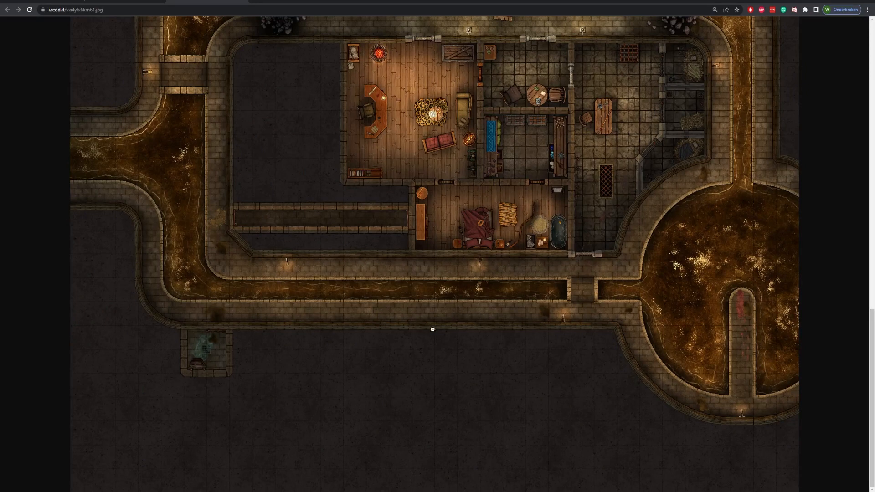
{"action": "scroll", "coordinate": [433, 329], "scroll_direction": "up", "scroll_amount": 4}
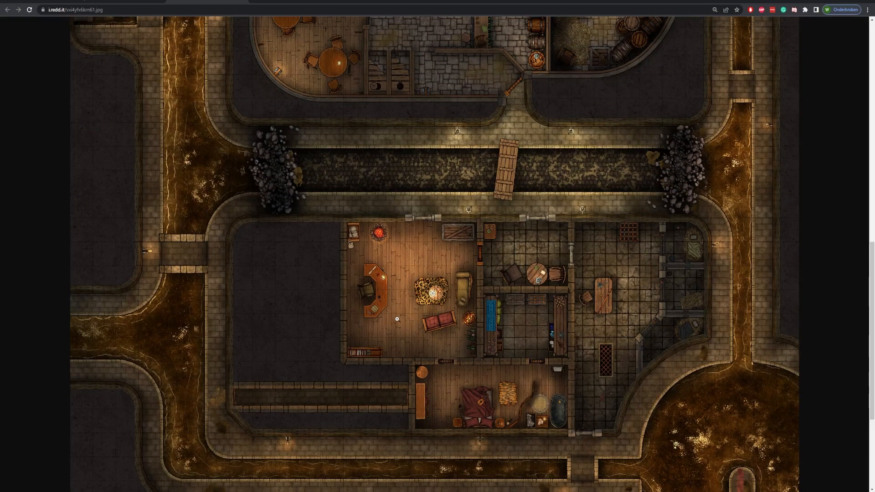
{"action": "scroll", "coordinate": [397, 318], "scroll_direction": "up", "scroll_amount": 4}
{"action": "scroll", "coordinate": [415, 303], "scroll_direction": "up", "scroll_amount": 2}
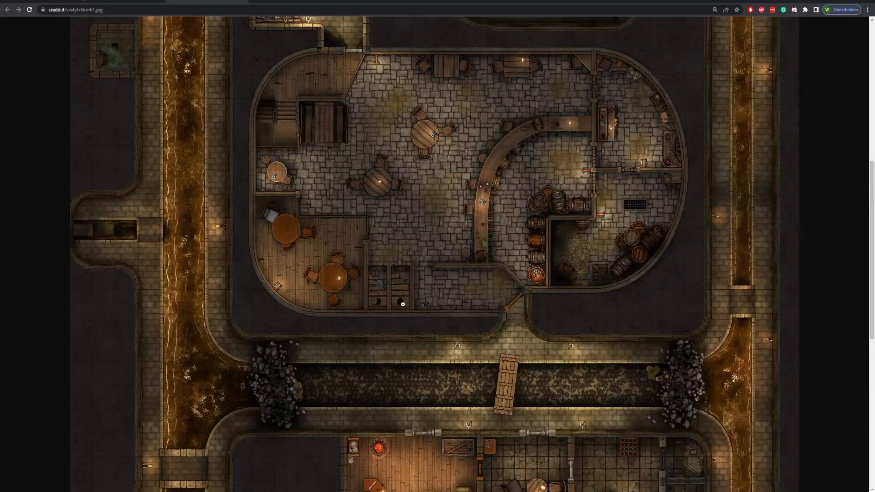
{"action": "scroll", "coordinate": [410, 297], "scroll_direction": "up", "scroll_amount": 3}
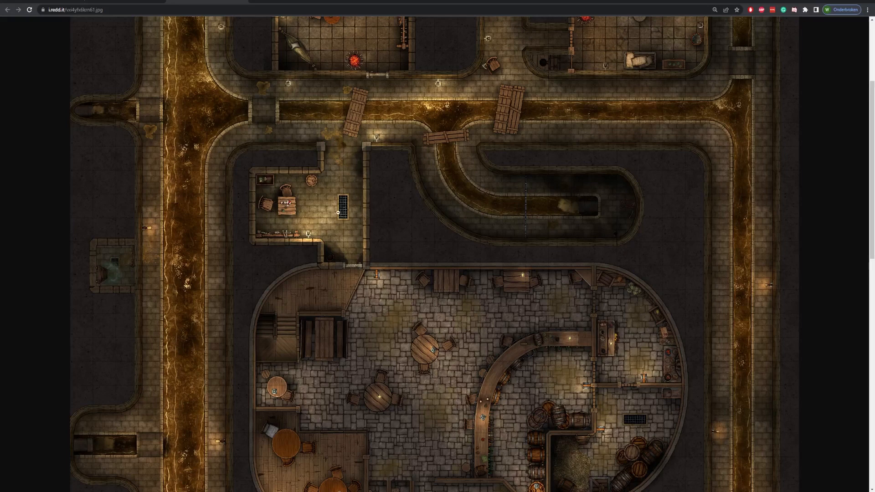
{"action": "scroll", "coordinate": [319, 213], "scroll_direction": "up", "scroll_amount": 3}
{"action": "scroll", "coordinate": [300, 213], "scroll_direction": "up", "scroll_amount": 1}
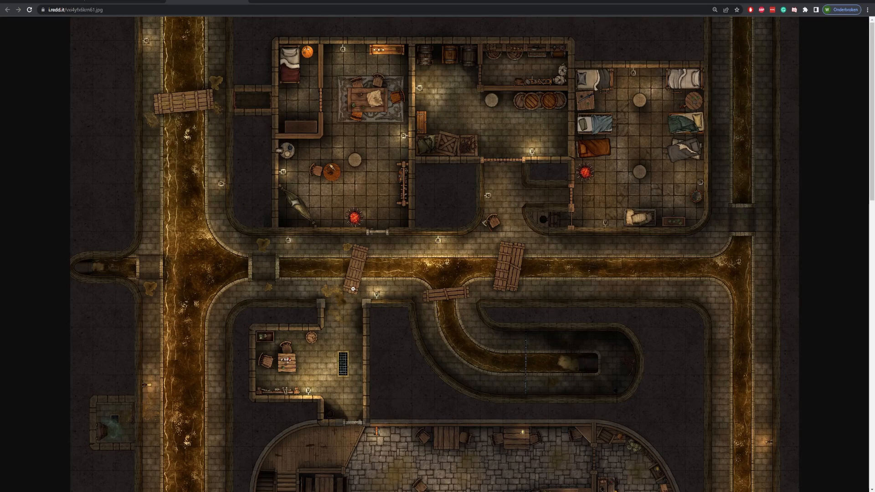
Review the whole sewer map again, comparing the upper quarters, round-cornered tavern, rubble-blocked channel and lower rooms.
{"action": "scroll", "coordinate": [504, 251], "scroll_direction": "down", "scroll_amount": 3}
{"action": "scroll", "coordinate": [504, 251], "scroll_direction": "down", "scroll_amount": 8}
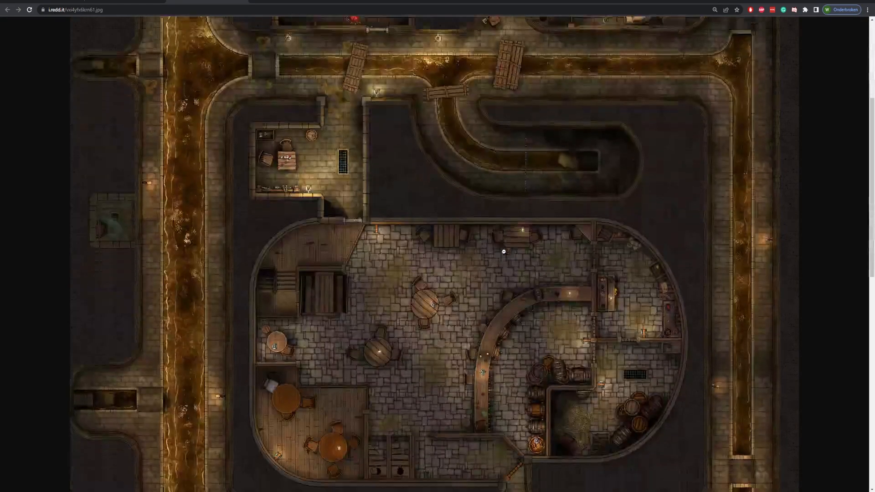
{"action": "scroll", "coordinate": [496, 250], "scroll_direction": "down", "scroll_amount": 5}
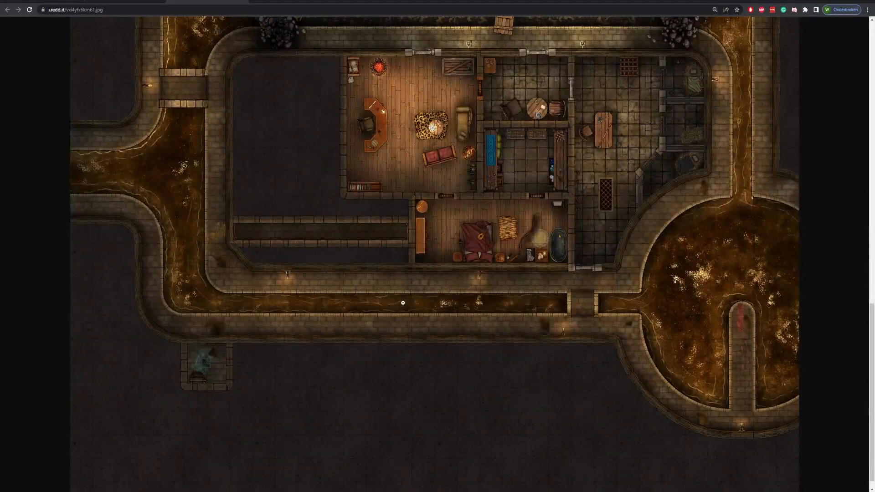
{"action": "scroll", "coordinate": [407, 297], "scroll_direction": "down", "scroll_amount": 1}
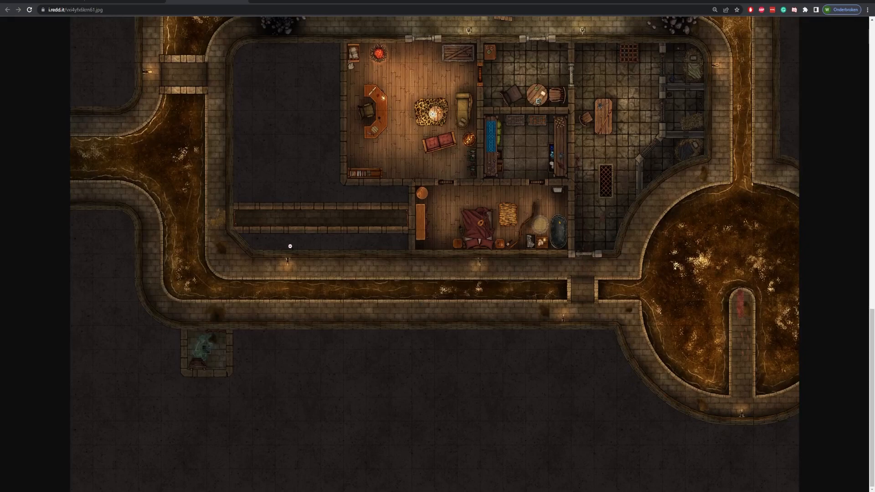
{"action": "scroll", "coordinate": [401, 317], "scroll_direction": "up", "scroll_amount": 10}
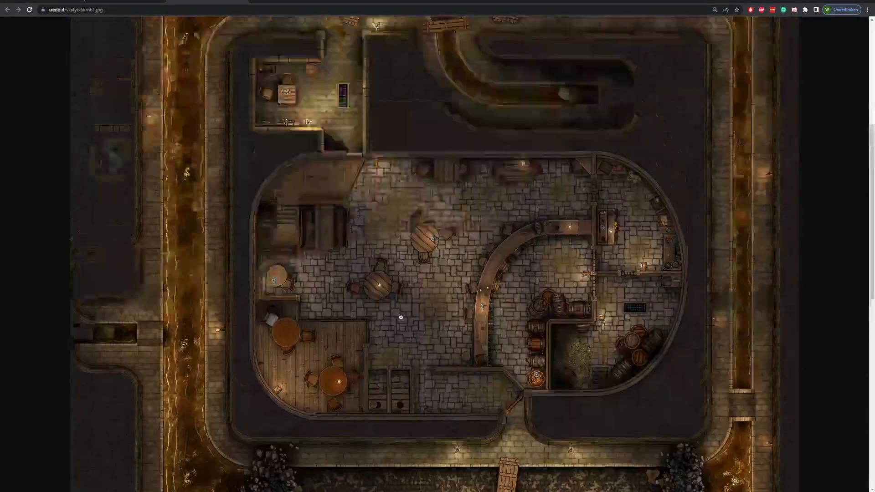
{"action": "scroll", "coordinate": [400, 318], "scroll_direction": "up", "scroll_amount": 6}
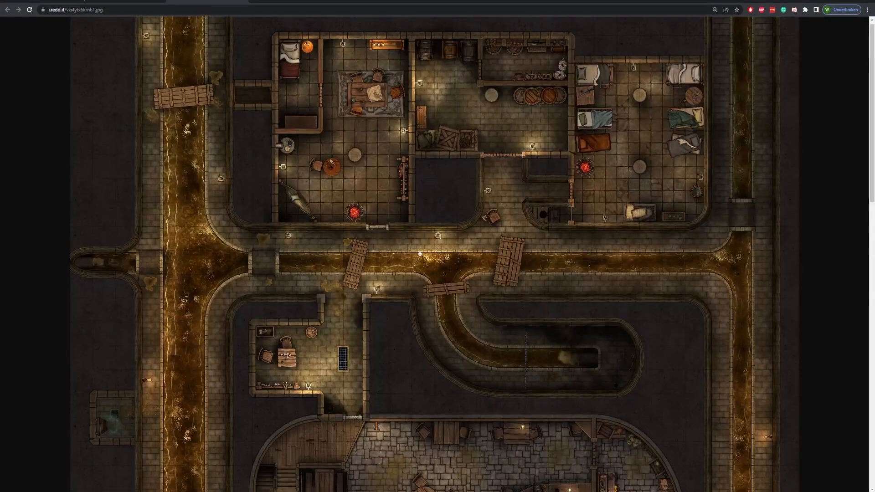
{"action": "scroll", "coordinate": [419, 253], "scroll_direction": "down", "scroll_amount": 6}
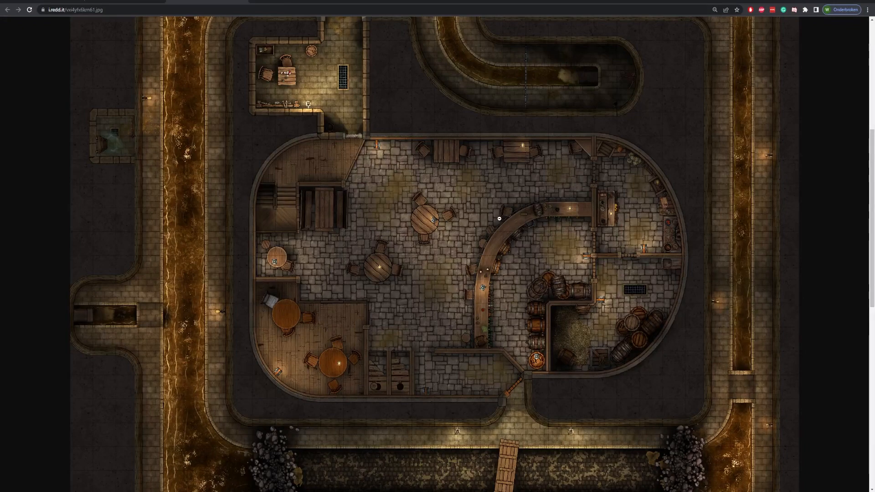
{"action": "scroll", "coordinate": [490, 249], "scroll_direction": "down", "scroll_amount": 9}
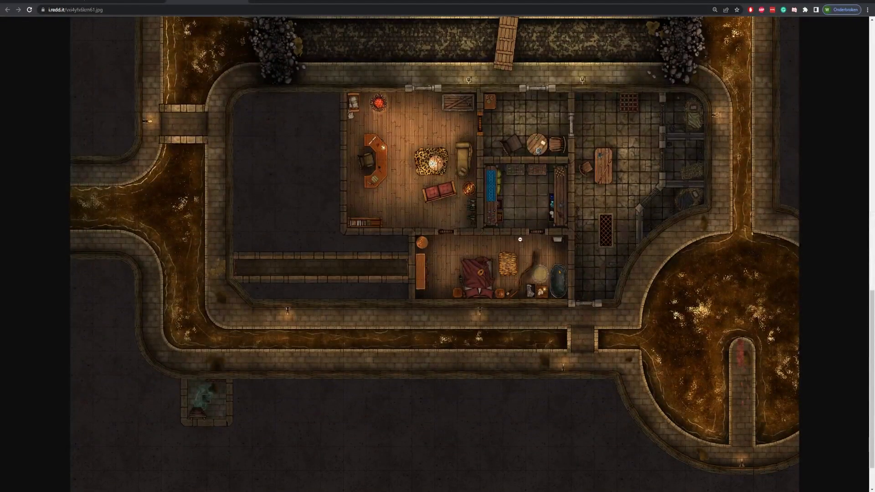
{"action": "scroll", "coordinate": [672, 252], "scroll_direction": "up", "scroll_amount": 5}
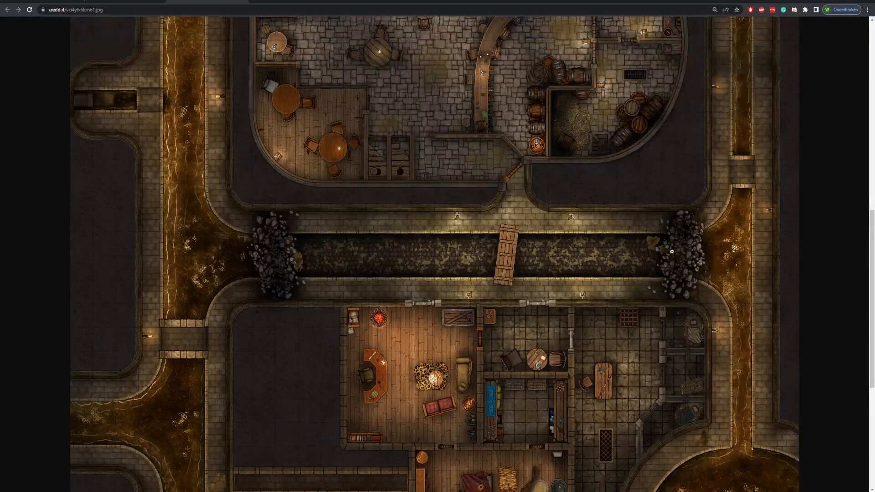
{"action": "scroll", "coordinate": [554, 281], "scroll_direction": "down", "scroll_amount": 2}
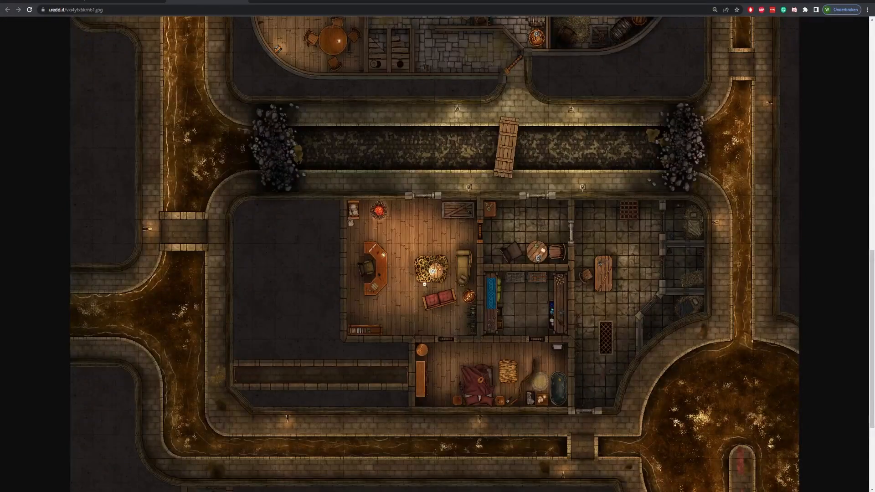
{"action": "scroll", "coordinate": [447, 281], "scroll_direction": "up", "scroll_amount": 13}
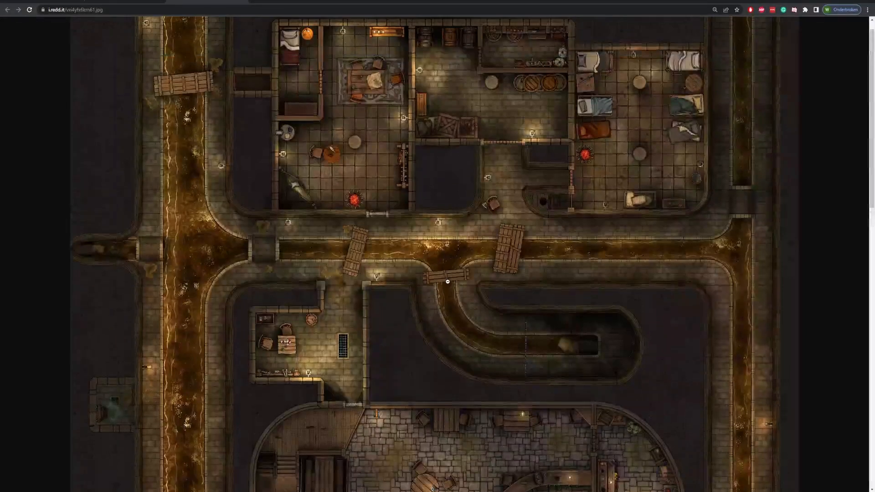
{"action": "scroll", "coordinate": [543, 281], "scroll_direction": "down", "scroll_amount": 6}
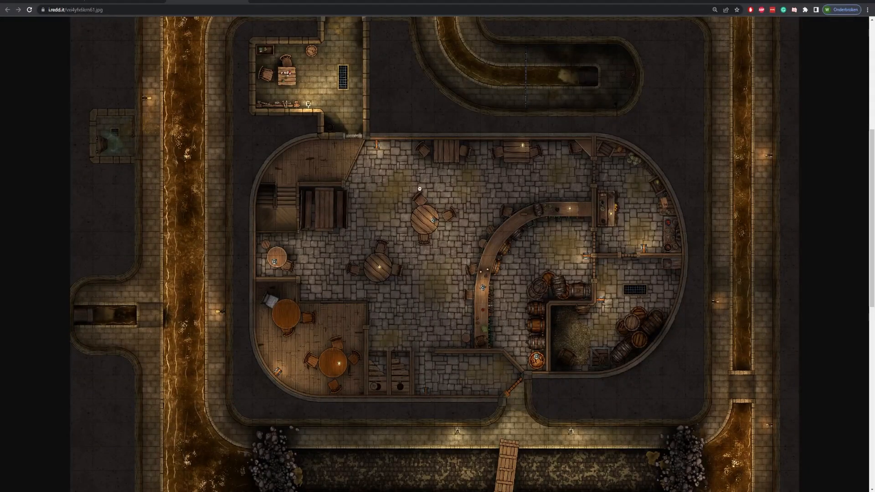
{"action": "scroll", "coordinate": [439, 231], "scroll_direction": "up", "scroll_amount": 6}
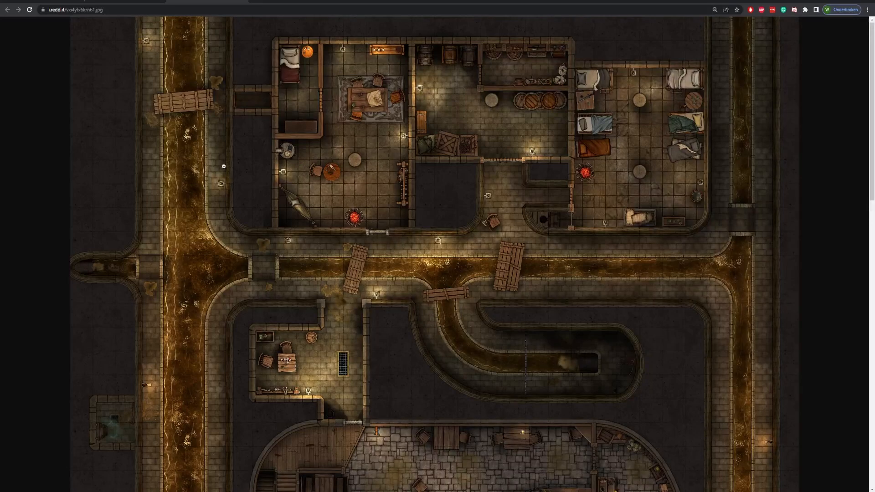
Examine the full sewer map again, from the upper sleeping quarters through the tavern and rubble-blocked channel to the lower office and prison.
{"action": "scroll", "coordinate": [196, 308], "scroll_direction": "down", "scroll_amount": 15}
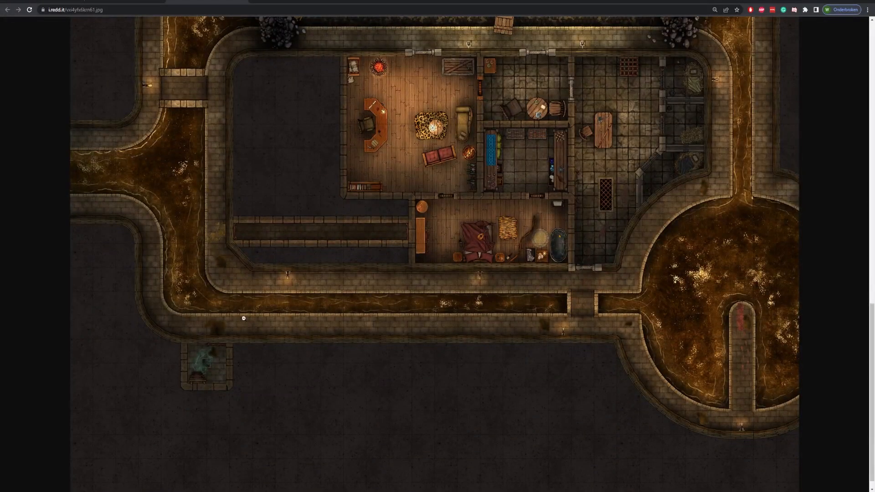
{"action": "scroll", "coordinate": [244, 318], "scroll_direction": "up", "scroll_amount": 10}
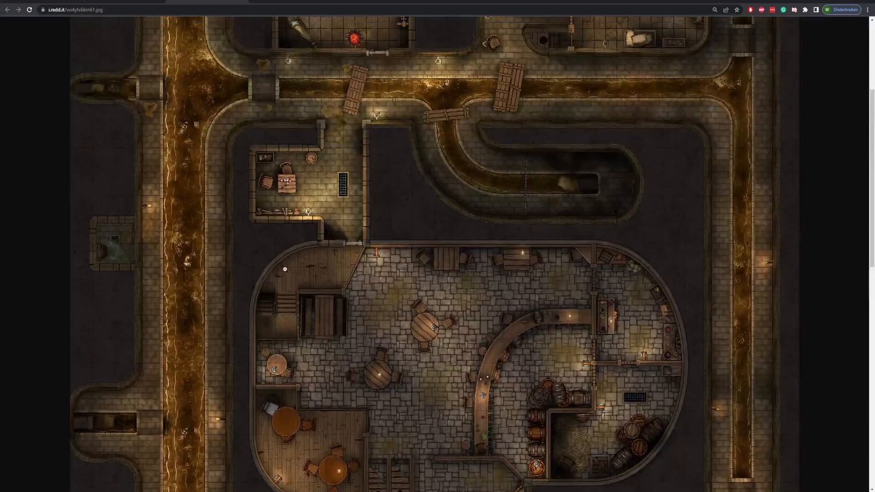
{"action": "scroll", "coordinate": [285, 269], "scroll_direction": "up", "scroll_amount": 4}
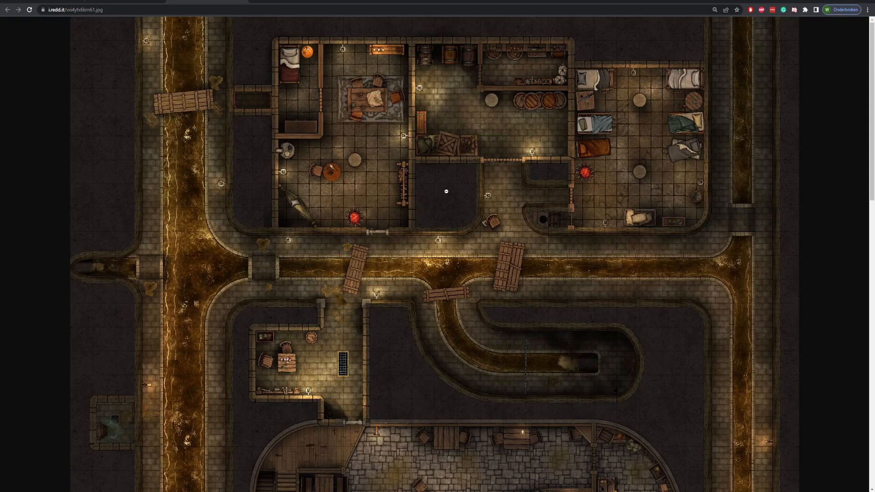
{"action": "scroll", "coordinate": [468, 195], "scroll_direction": "down", "scroll_amount": 3}
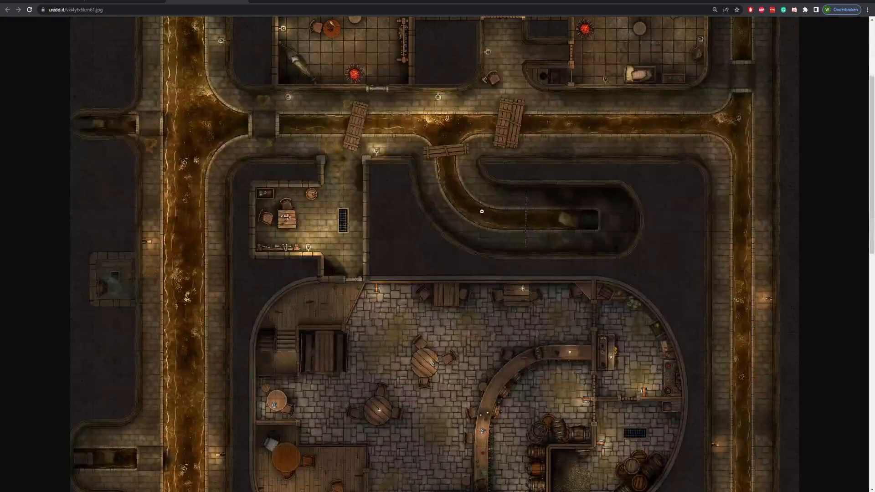
{"action": "scroll", "coordinate": [480, 193], "scroll_direction": "down", "scroll_amount": 4}
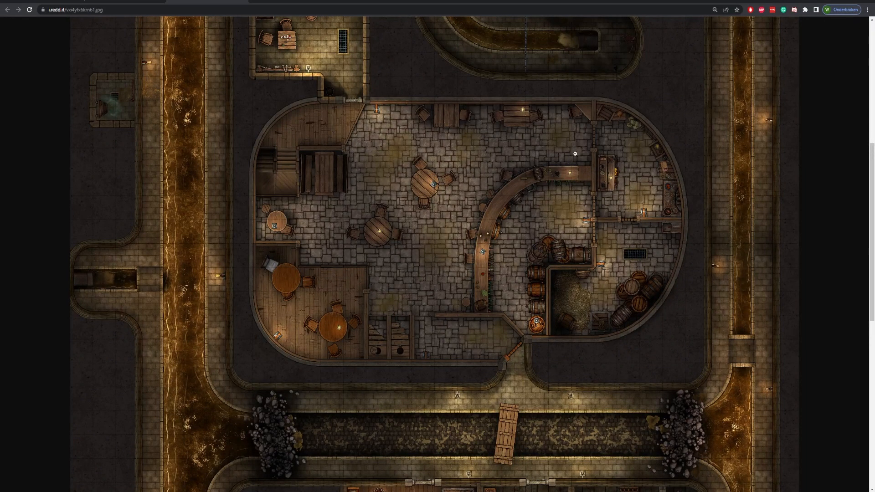
{"action": "scroll", "coordinate": [442, 186], "scroll_direction": "down", "scroll_amount": 3}
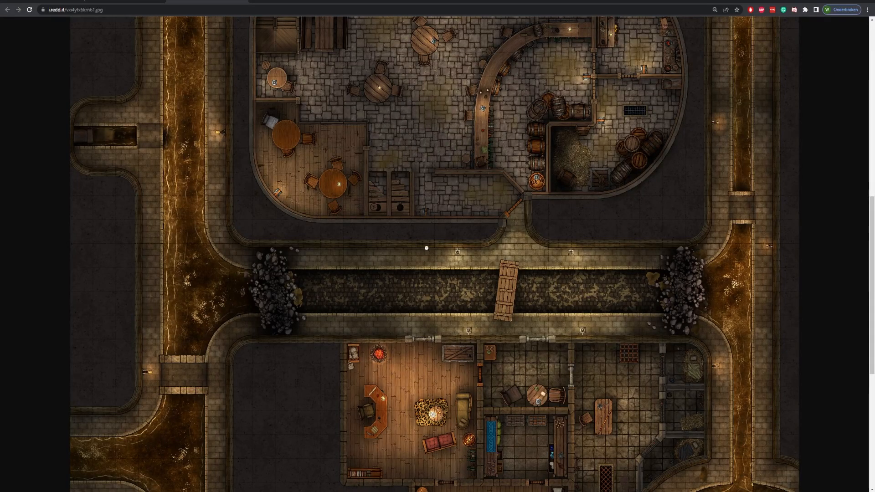
{"action": "scroll", "coordinate": [426, 249], "scroll_direction": "down", "scroll_amount": 4}
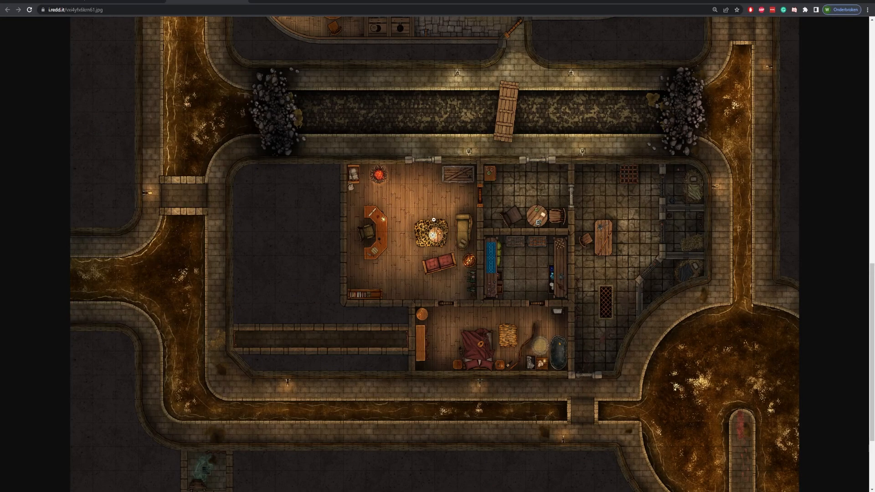
{"action": "scroll", "coordinate": [433, 220], "scroll_direction": "up", "scroll_amount": 6}
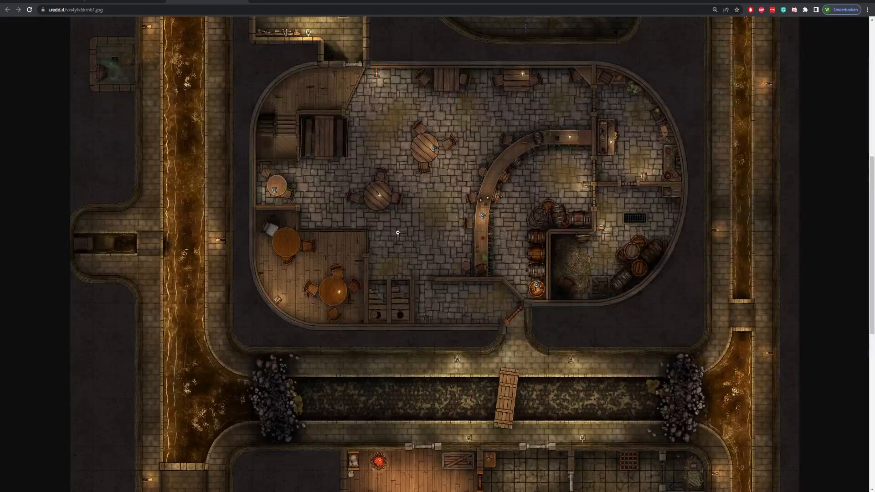
{"action": "scroll", "coordinate": [392, 228], "scroll_direction": "up", "scroll_amount": 7}
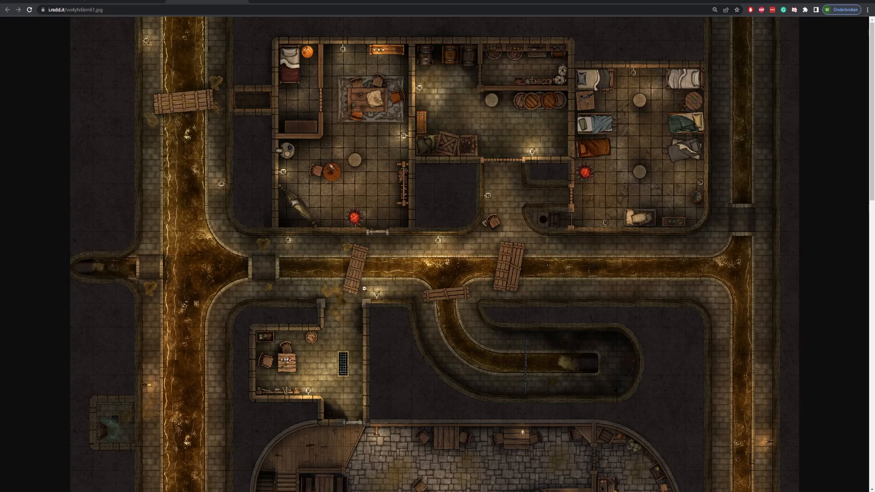
{"action": "scroll", "coordinate": [364, 289], "scroll_direction": "down", "scroll_amount": 4}
{"action": "scroll", "coordinate": [402, 291], "scroll_direction": "down", "scroll_amount": 12}
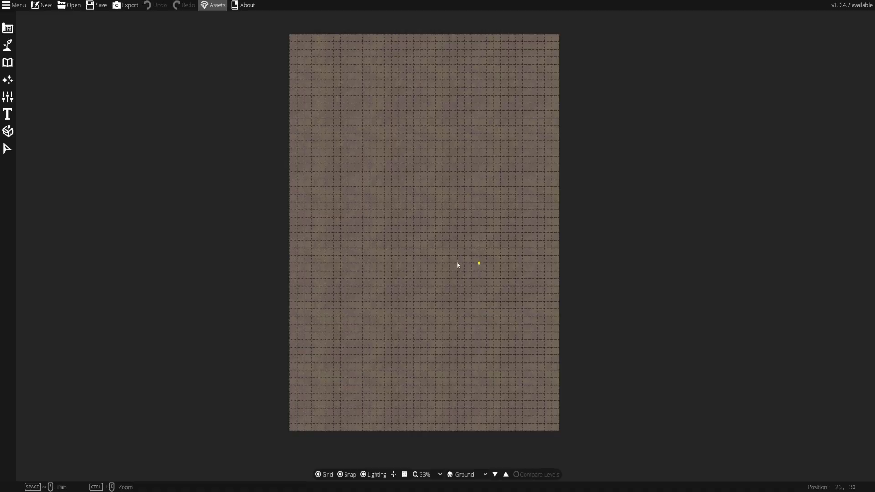
Switch to Dungeondraft, open the custom assets settings, and look through the whole list of installed asset packs.
{"action": "left_click", "coordinate": [213, 5]}
{"action": "scroll", "coordinate": [388, 228], "scroll_direction": "up", "scroll_amount": 4}
{"action": "scroll", "coordinate": [374, 212], "scroll_direction": "up", "scroll_amount": 2}
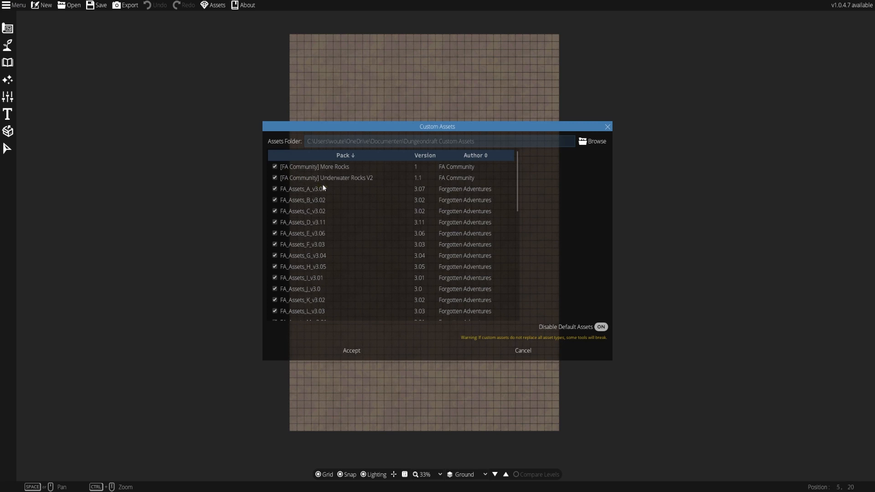
{"action": "scroll", "coordinate": [325, 186], "scroll_direction": "down", "scroll_amount": 10}
{"action": "scroll", "coordinate": [328, 195], "scroll_direction": "up", "scroll_amount": 9}
{"action": "scroll", "coordinate": [319, 200], "scroll_direction": "up", "scroll_amount": 1}
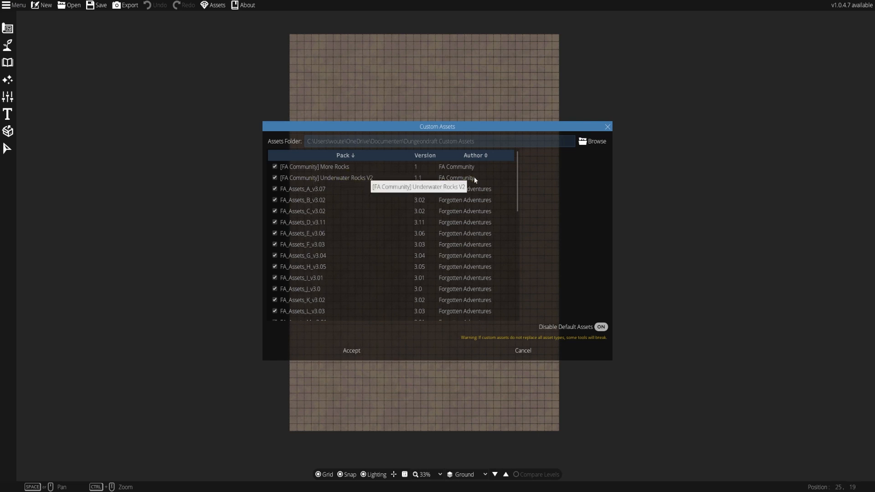
Check the Forgotten Adventures, shadow and light, and White Fox Works packs in the custom assets list, and accept the selection.
{"action": "scroll", "coordinate": [443, 174], "scroll_direction": "down", "scroll_amount": 1}
{"action": "scroll", "coordinate": [441, 182], "scroll_direction": "up", "scroll_amount": 1}
{"action": "scroll", "coordinate": [428, 190], "scroll_direction": "down", "scroll_amount": 2}
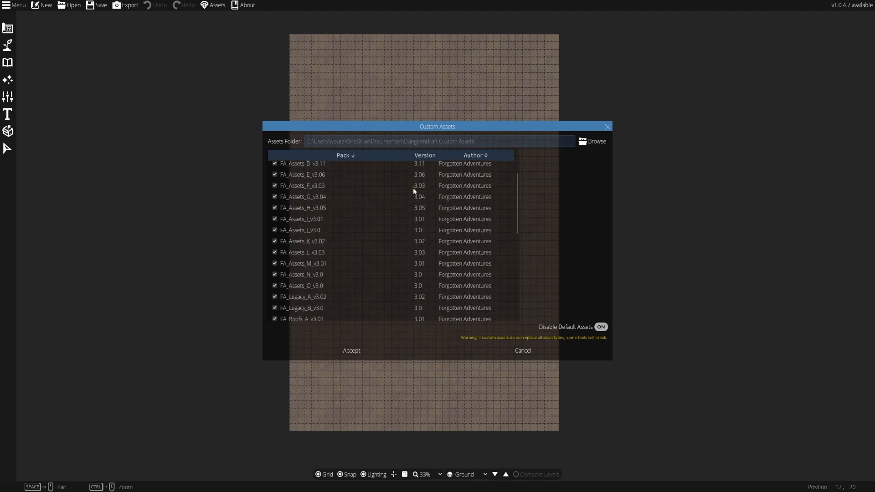
{"action": "scroll", "coordinate": [417, 186], "scroll_direction": "up", "scroll_amount": 2}
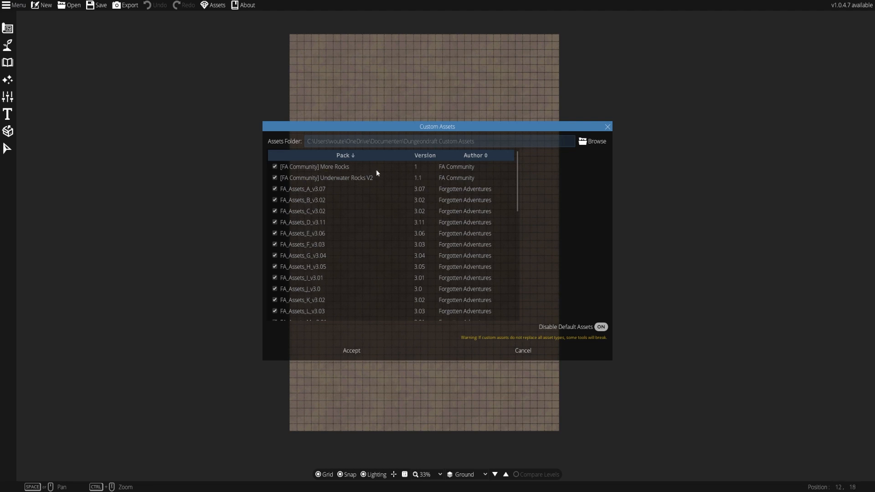
{"action": "scroll", "coordinate": [374, 176], "scroll_direction": "down", "scroll_amount": 2}
{"action": "scroll", "coordinate": [364, 180], "scroll_direction": "up", "scroll_amount": 2}
{"action": "scroll", "coordinate": [358, 171], "scroll_direction": "down", "scroll_amount": 10}
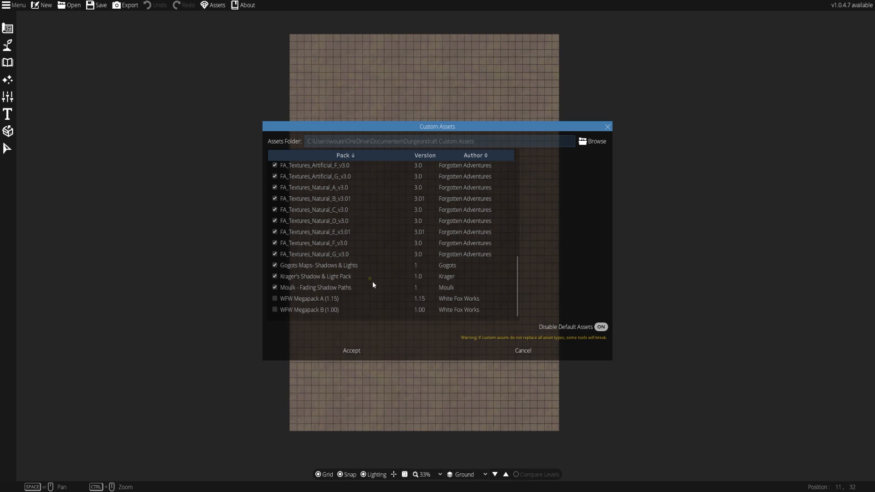
{"action": "scroll", "coordinate": [446, 278], "scroll_direction": "up", "scroll_amount": 10}
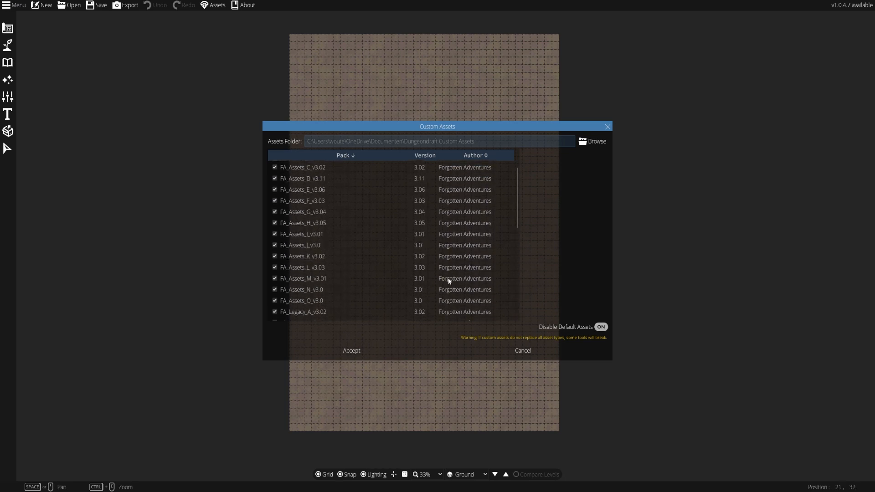
{"action": "left_click", "coordinate": [351, 348]}
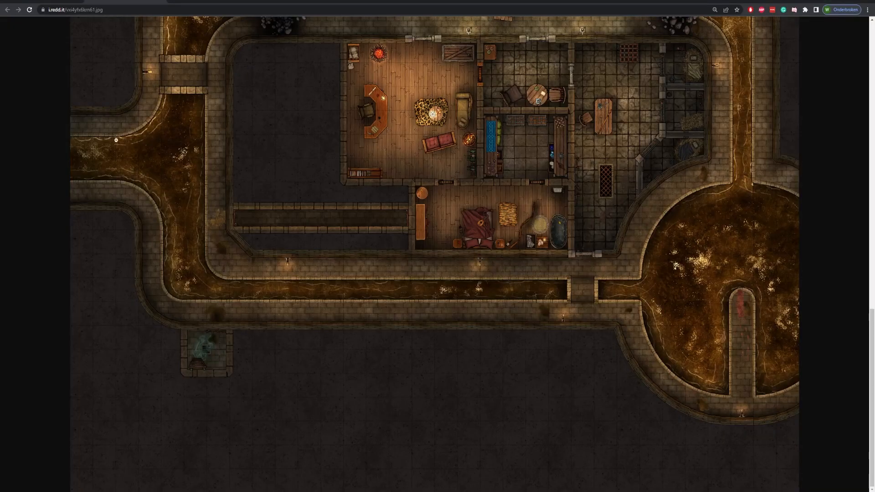
Switch to the Reddit post in the browser and check the map dimensions given in the Thieves Guild Sewer Lair title.
{"action": "scroll", "coordinate": [117, 140], "scroll_direction": "up", "scroll_amount": 3}
{"action": "left_click", "coordinate": [51, 2]}
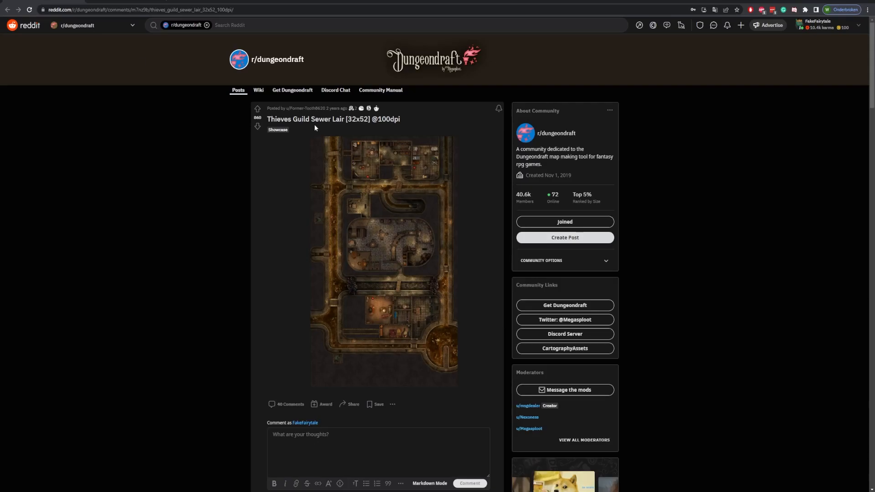
{"action": "left_click_drag", "start_coordinate": [345, 119], "coordinate": [371, 120]}
Return to Dungeondraft, check the current map's size in the map information, and close it.
{"action": "key", "text": "alt+Tab"}
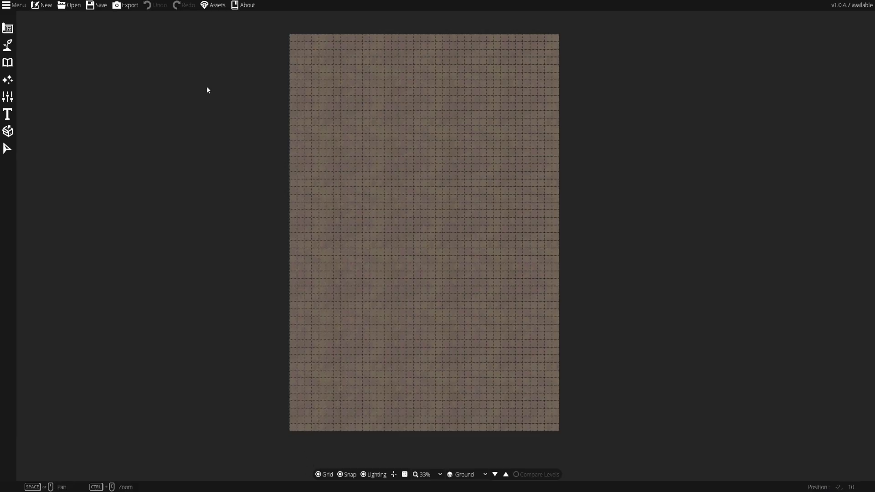
{"action": "left_click", "coordinate": [15, 6]}
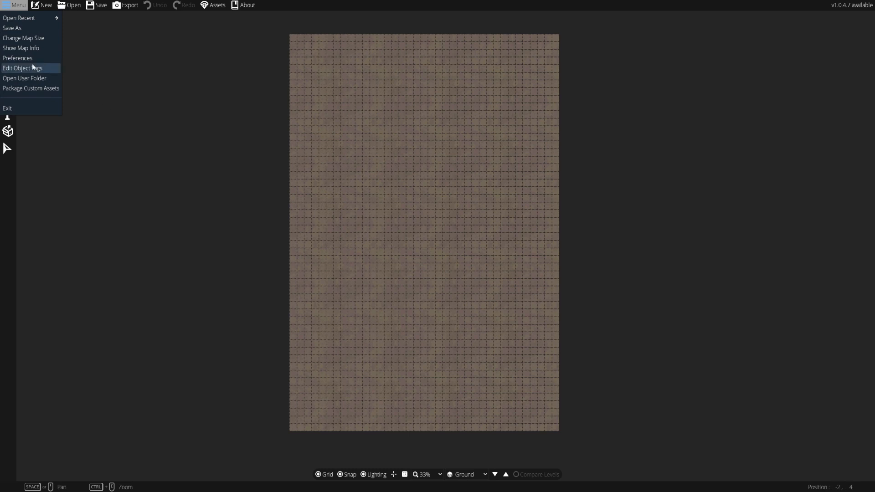
{"action": "left_click", "coordinate": [26, 48]}
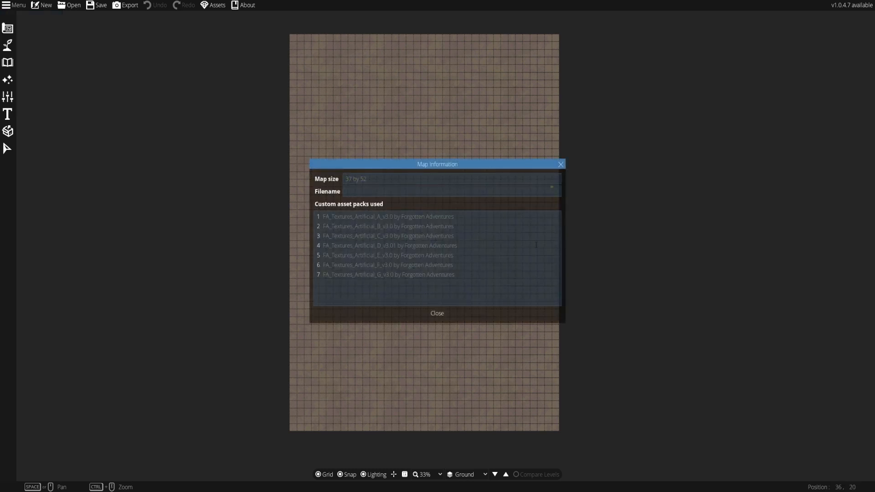
{"action": "left_click", "coordinate": [561, 165]}
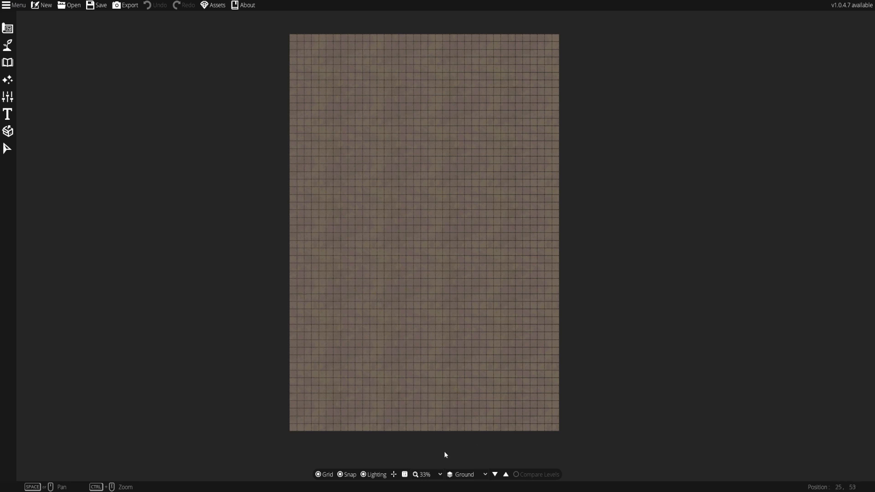
Load the downloaded sewer lair image from the Downloads folder as the map's trace image.
{"action": "left_click", "coordinate": [7, 80]}
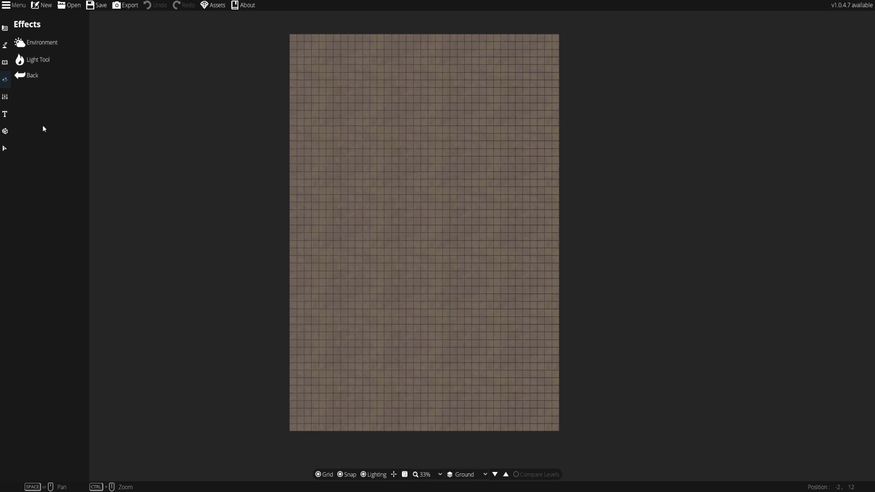
{"action": "left_click", "coordinate": [6, 100]}
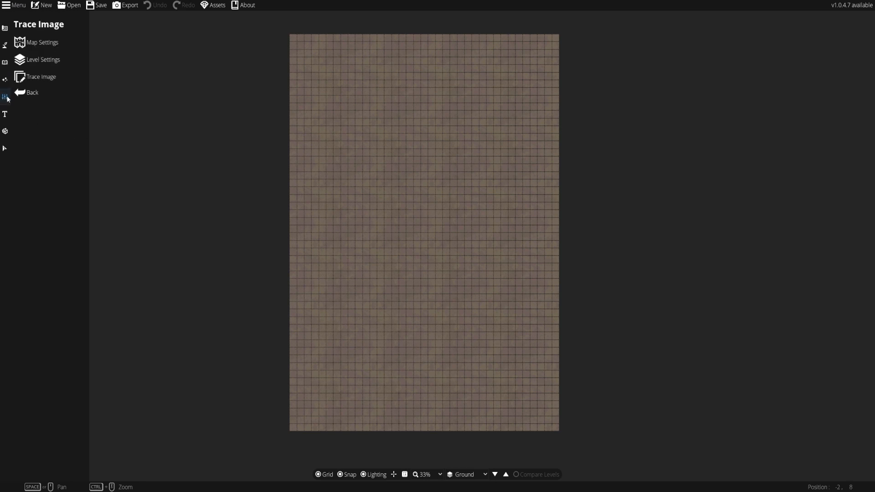
{"action": "left_click", "coordinate": [34, 78]}
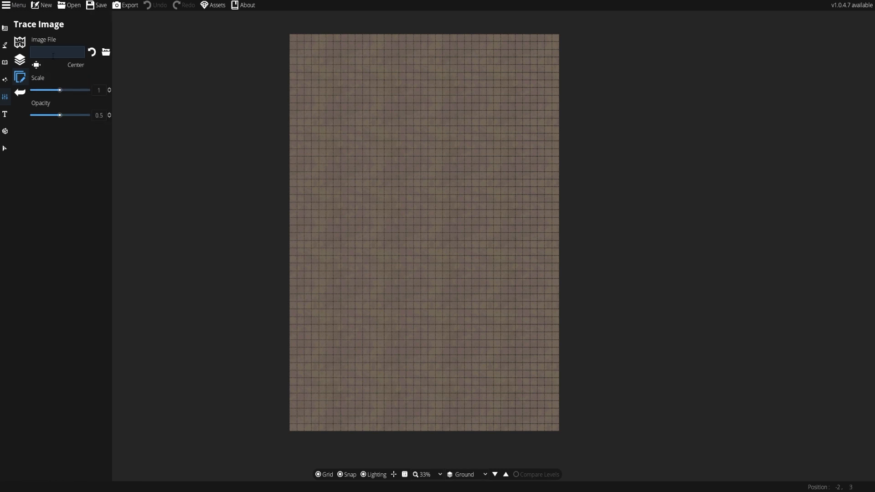
{"action": "left_click", "coordinate": [106, 53]}
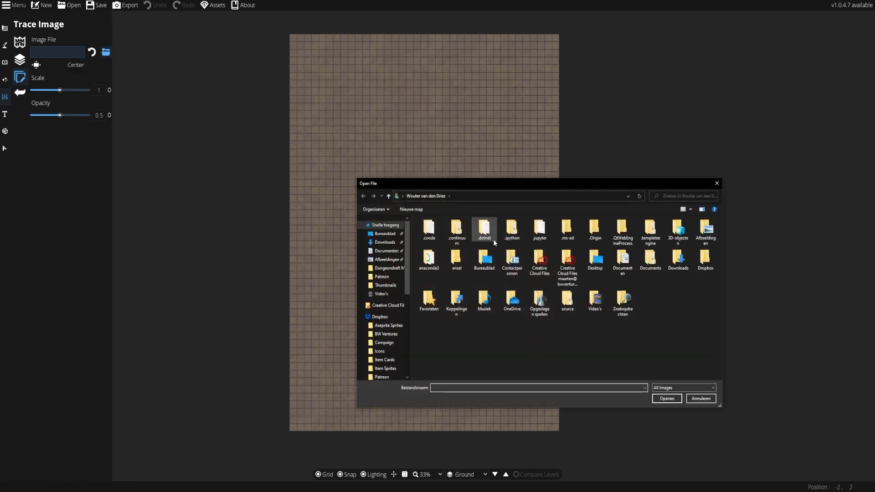
{"action": "left_click", "coordinate": [387, 243]}
{"action": "left_click", "coordinate": [434, 236]}
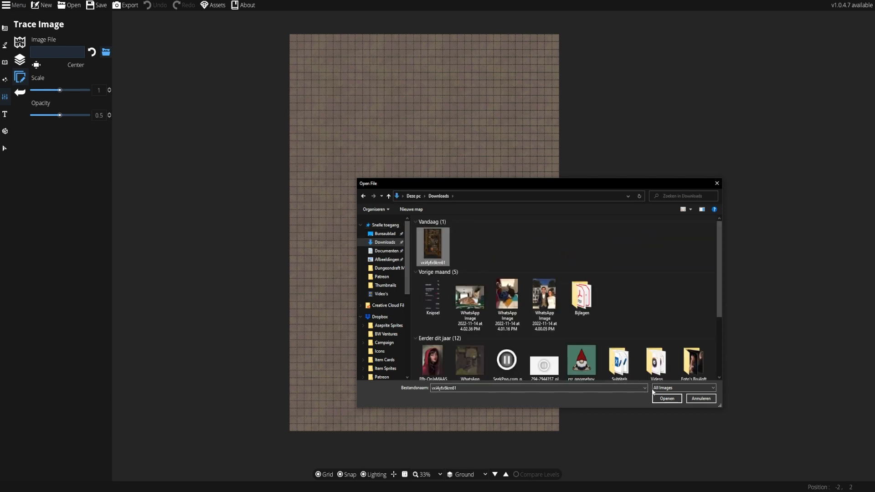
{"action": "left_click", "coordinate": [667, 398]}
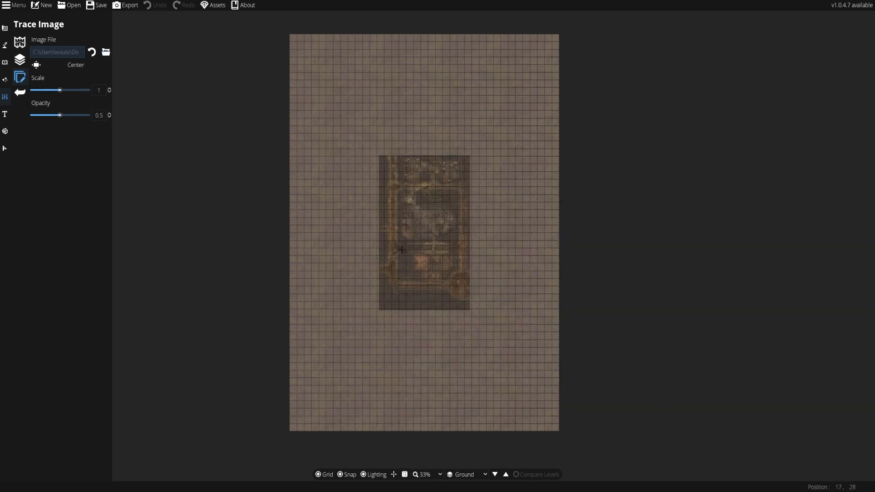
Enlarge the trace image to a scale of 2.56 so its squares approach the size of the map's grid.
{"action": "left_click", "coordinate": [109, 89]}
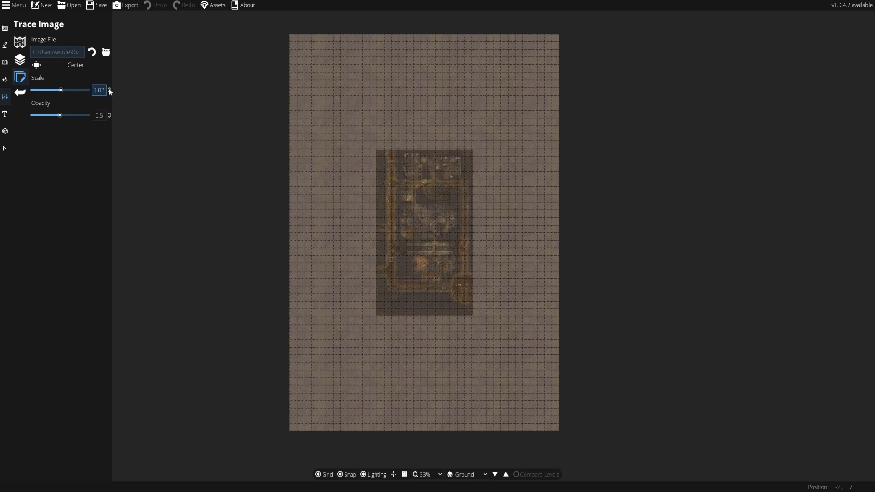
{"action": "left_click", "coordinate": [109, 89]}
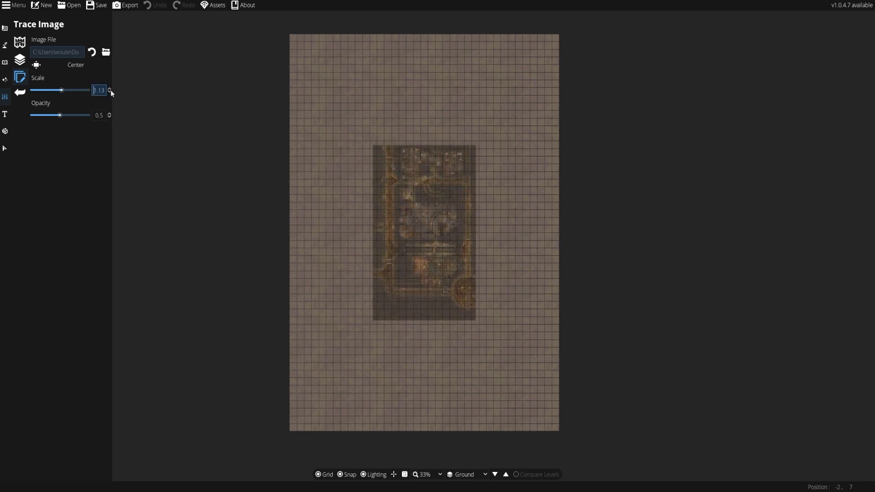
{"action": "scroll", "coordinate": [422, 268], "scroll_direction": "up", "scroll_amount": 5}
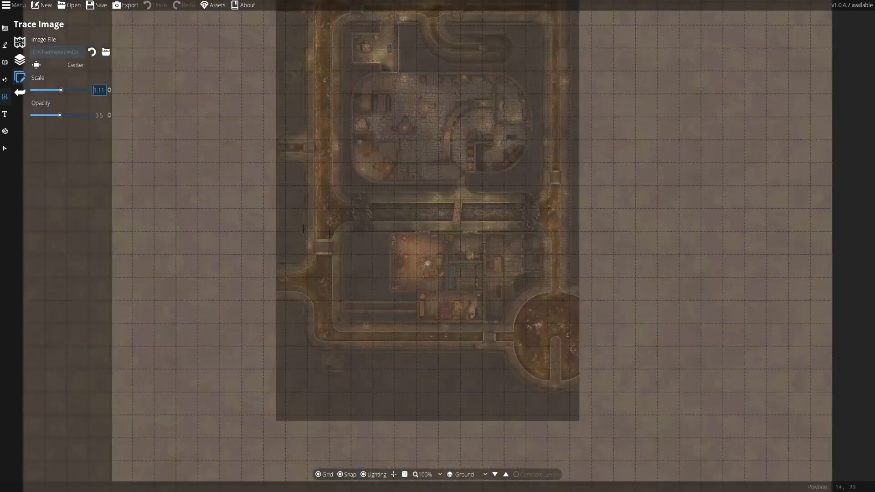
{"action": "left_click_drag", "start_coordinate": [335, 240], "coordinate": [342, 244]}
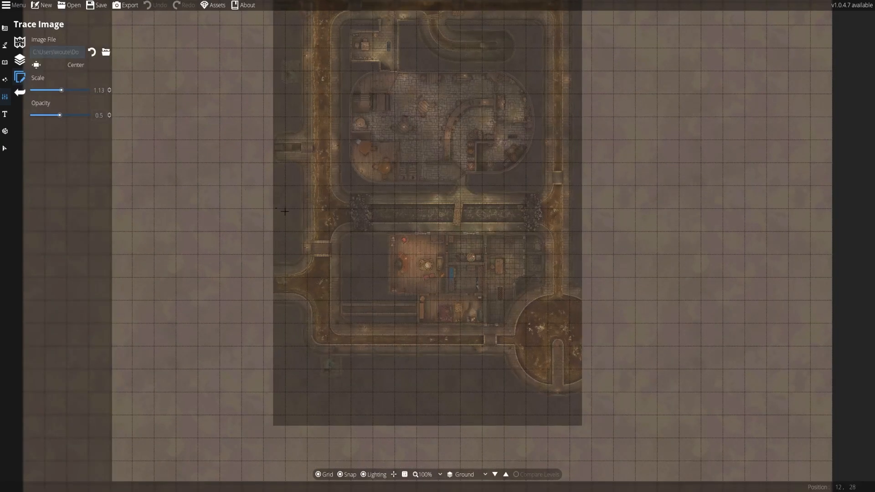
{"action": "left_click_drag", "start_coordinate": [292, 215], "coordinate": [326, 239]}
{"action": "scroll", "coordinate": [325, 239], "scroll_direction": "up", "scroll_amount": 20}
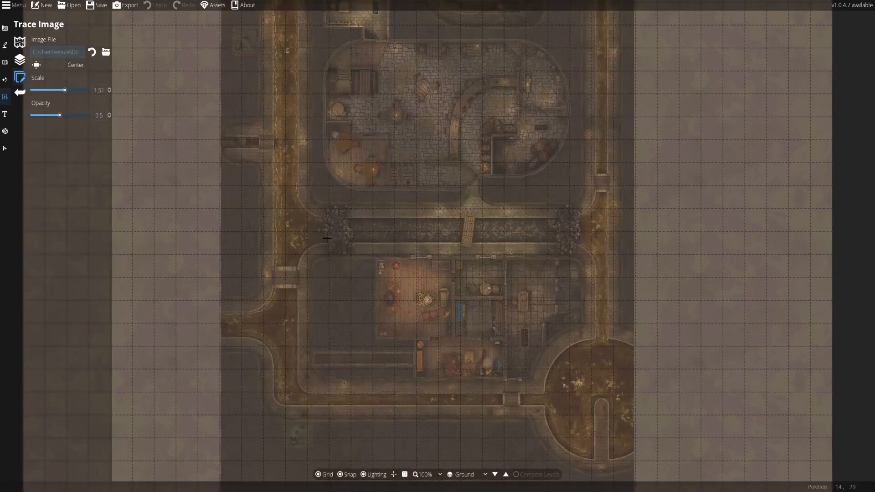
{"action": "scroll", "coordinate": [325, 238], "scroll_direction": "up", "scroll_amount": 20}
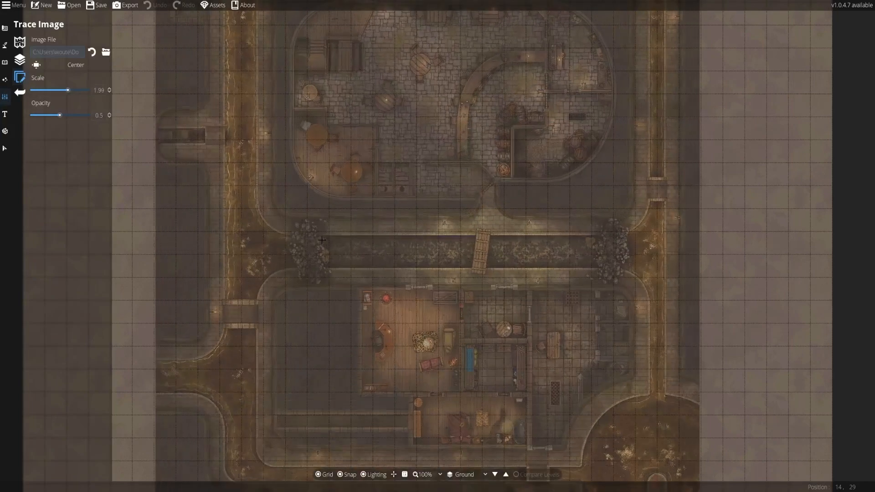
{"action": "scroll", "coordinate": [320, 241], "scroll_direction": "up", "scroll_amount": 6}
{"action": "scroll", "coordinate": [323, 243], "scroll_direction": "down", "scroll_amount": 4}
{"action": "scroll", "coordinate": [375, 245], "scroll_direction": "up", "scroll_amount": 8}
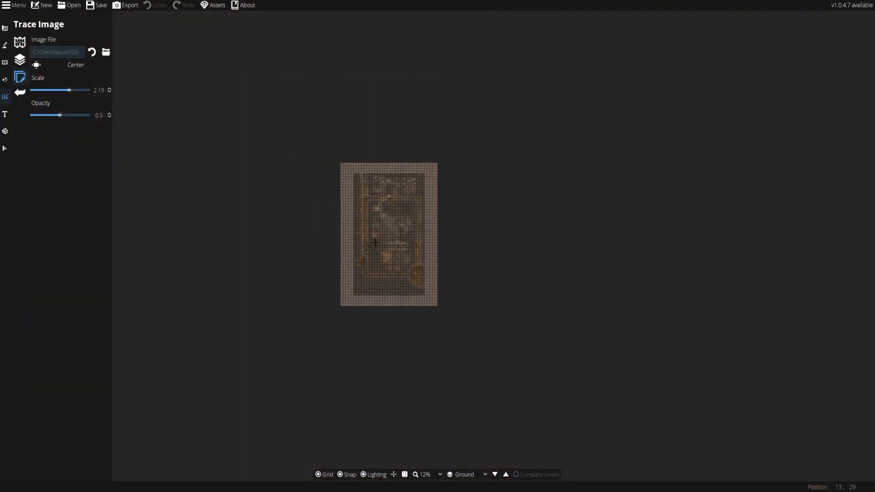
{"action": "scroll", "coordinate": [375, 245], "scroll_direction": "up", "scroll_amount": 20}
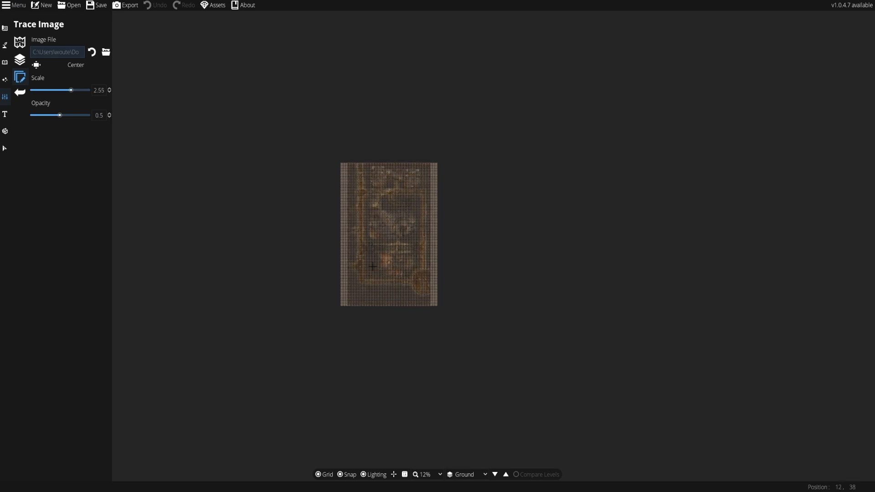
{"action": "scroll", "coordinate": [380, 271], "scroll_direction": "up", "scroll_amount": 5}
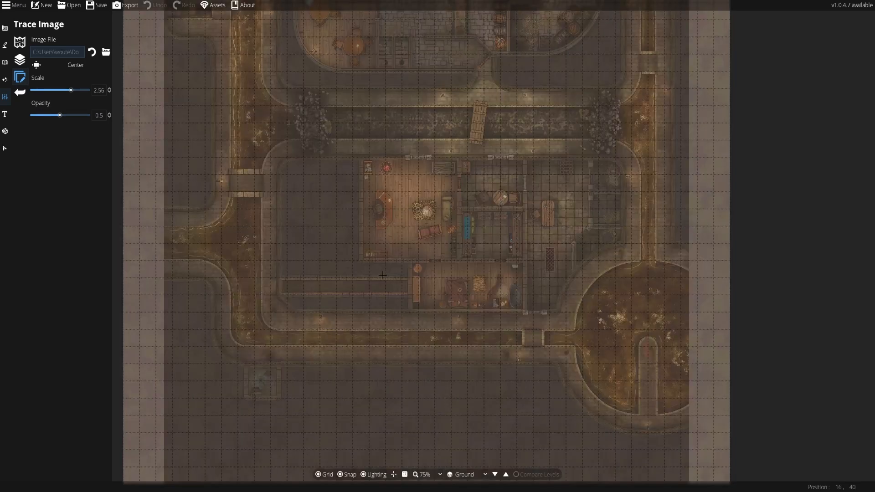
{"action": "scroll", "coordinate": [382, 276], "scroll_direction": "up", "scroll_amount": 2}
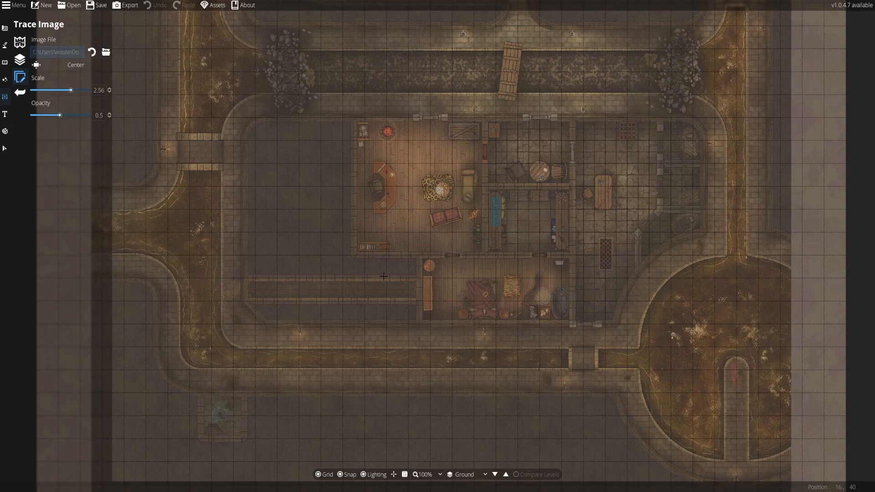
Fine-tune the trace image's scale against the map grid, trying 2.5 and settling on 2.56 at the northern rooms.
{"action": "scroll", "coordinate": [384, 276], "scroll_direction": "down", "scroll_amount": 4}
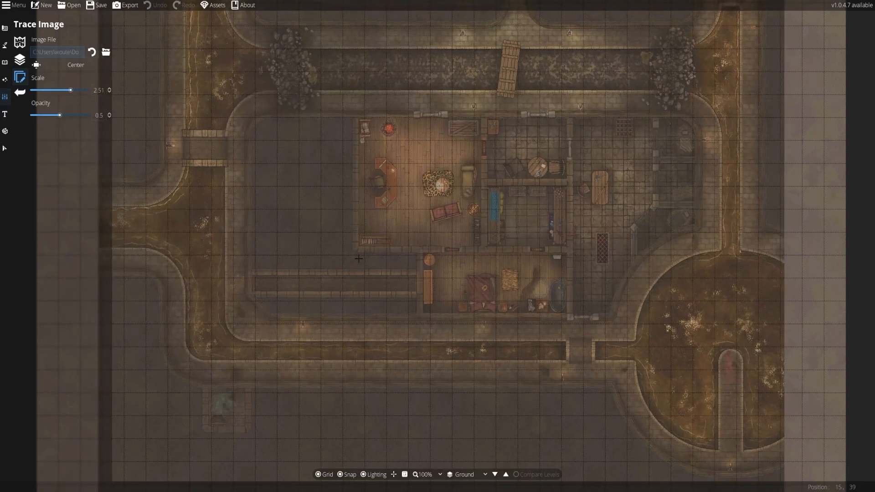
{"action": "scroll", "coordinate": [367, 246], "scroll_direction": "down", "scroll_amount": 1}
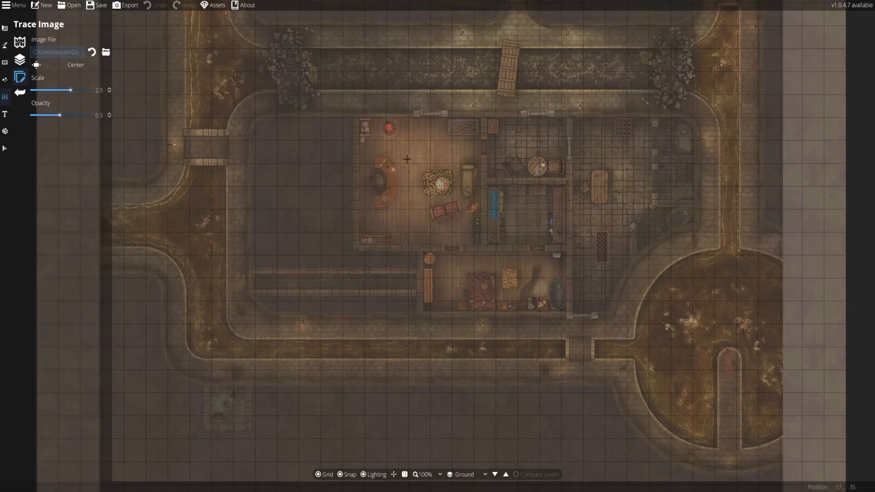
{"action": "left_click_drag", "start_coordinate": [787, 179], "coordinate": [790, 336]}
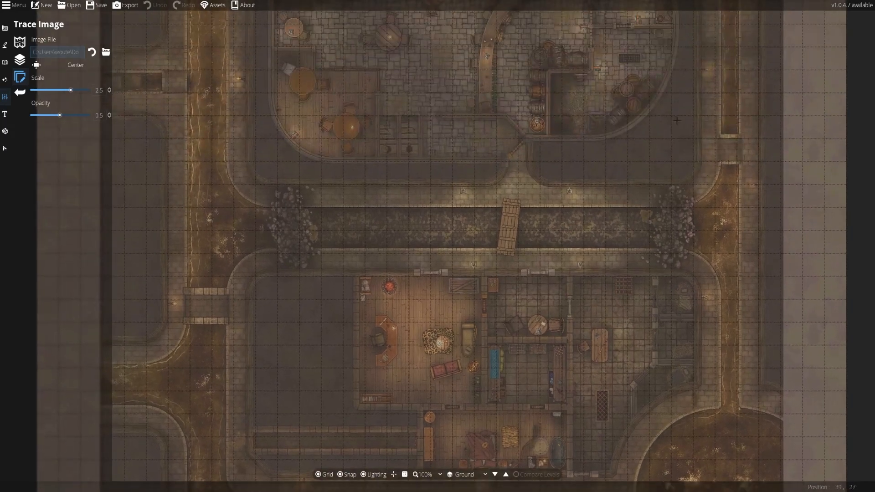
{"action": "left_click_drag", "start_coordinate": [676, 126], "coordinate": [682, 282]}
{"action": "left_click_drag", "start_coordinate": [560, 198], "coordinate": [583, 383]}
{"action": "left_click_drag", "start_coordinate": [505, 162], "coordinate": [510, 235]}
{"action": "scroll", "coordinate": [510, 235], "scroll_direction": "up", "scroll_amount": 2}
{"action": "scroll", "coordinate": [510, 236], "scroll_direction": "up", "scroll_amount": 2}
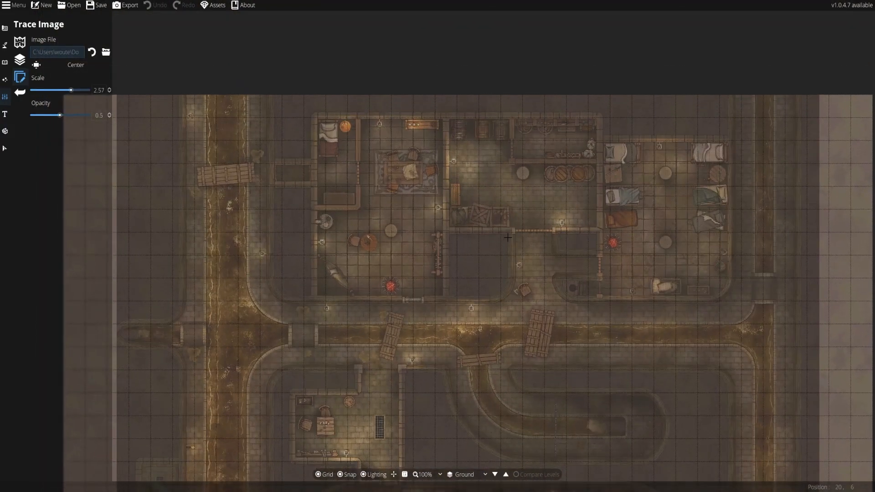
{"action": "scroll", "coordinate": [508, 237], "scroll_direction": "down", "scroll_amount": 1}
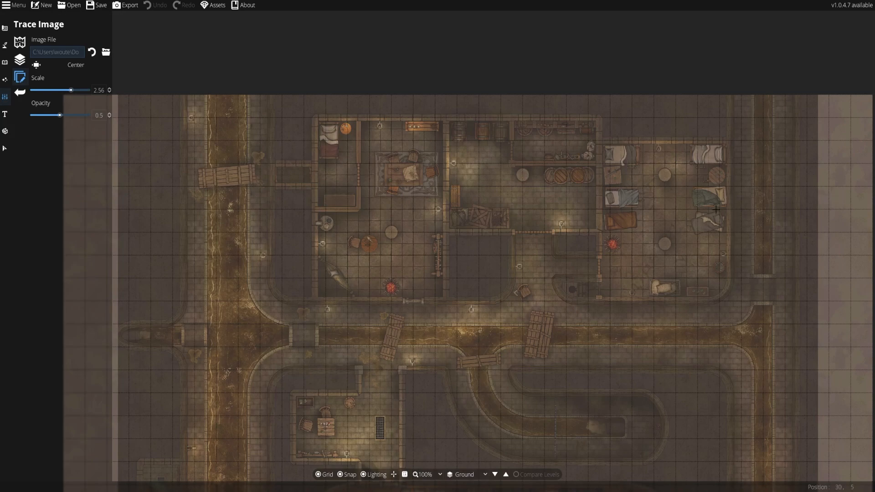
Check the trace image's alignment with the map grid down to the southern canals, testing scale values around 2.56.
{"action": "mouse_move", "coordinate": [821, 246]}
{"action": "left_mouse_down"}
{"action": "mouse_move", "coordinate": [790, 299]}
{"action": "mouse_move", "coordinate": [710, 140]}
{"action": "left_mouse_up"}
{"action": "left_click_drag", "start_coordinate": [657, 344], "coordinate": [626, 144]}
{"action": "left_click_drag", "start_coordinate": [592, 316], "coordinate": [585, 173]}
{"action": "left_click_drag", "start_coordinate": [558, 351], "coordinate": [638, 202]}
{"action": "left_click_drag", "start_coordinate": [540, 325], "coordinate": [623, 126]}
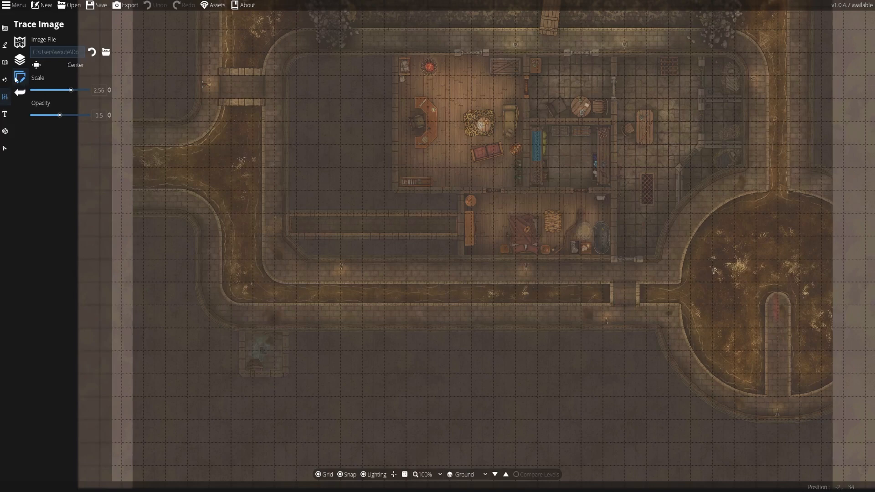
{"action": "left_click_drag", "start_coordinate": [273, 234], "coordinate": [305, 184]}
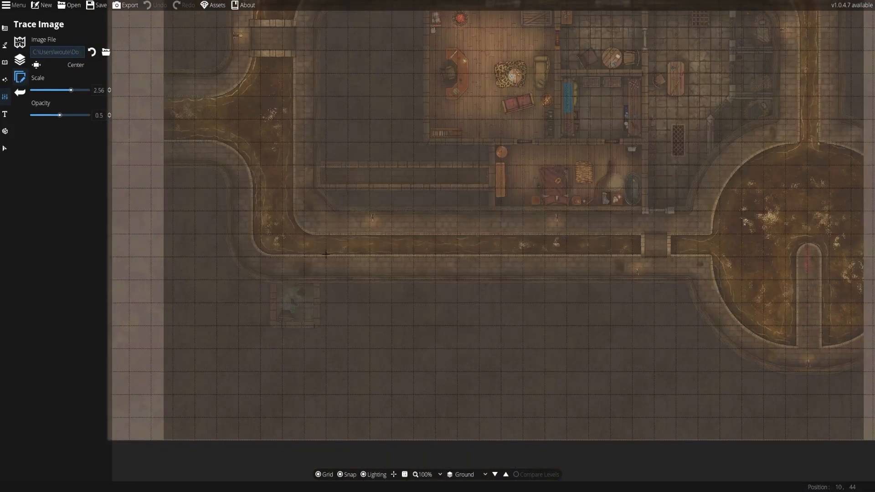
{"action": "left_click_drag", "start_coordinate": [326, 325], "coordinate": [272, 330]}
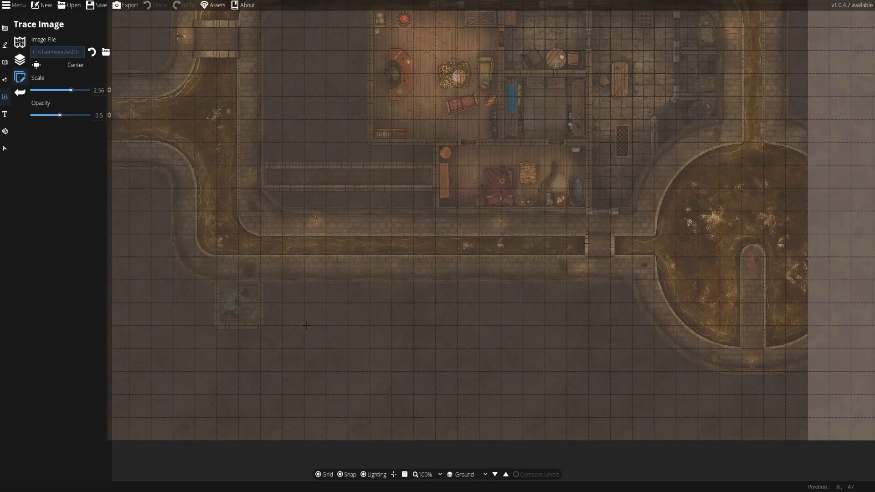
{"action": "scroll", "coordinate": [583, 247], "scroll_direction": "up", "scroll_amount": 2}
{"action": "scroll", "coordinate": [583, 247], "scroll_direction": "down", "scroll_amount": 2}
{"action": "scroll", "coordinate": [583, 248], "scroll_direction": "up", "scroll_amount": 1}
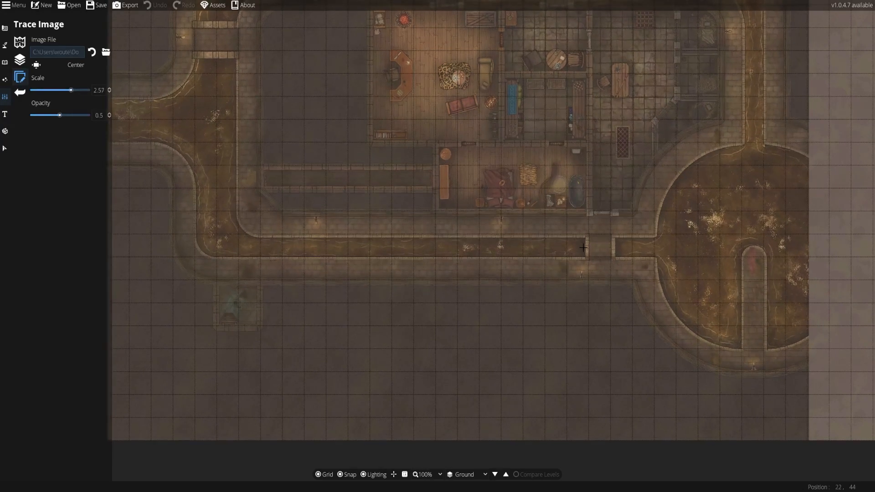
{"action": "scroll", "coordinate": [583, 247], "scroll_direction": "down", "scroll_amount": 1}
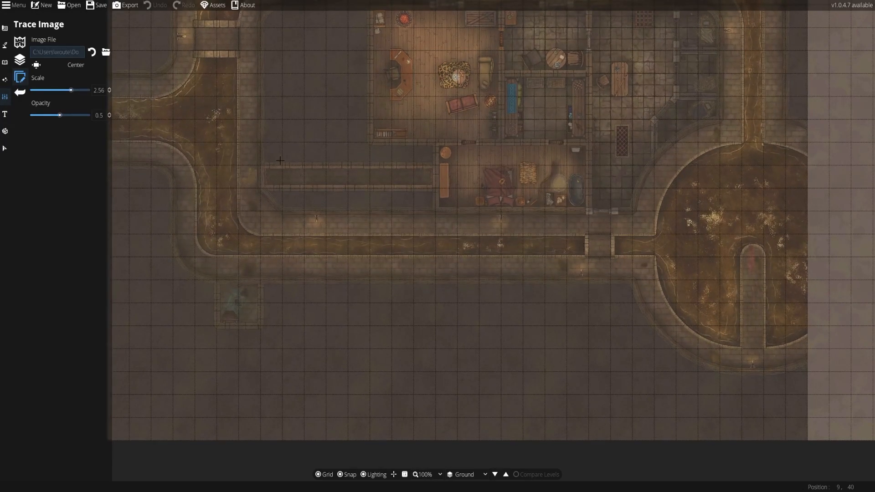
Open the terrain tools and survey the traced sewer map from the northern rooms to the southern canals.
{"action": "left_click", "coordinate": [19, 61]}
{"action": "left_click", "coordinate": [5, 63]}
{"action": "left_click", "coordinate": [5, 46]}
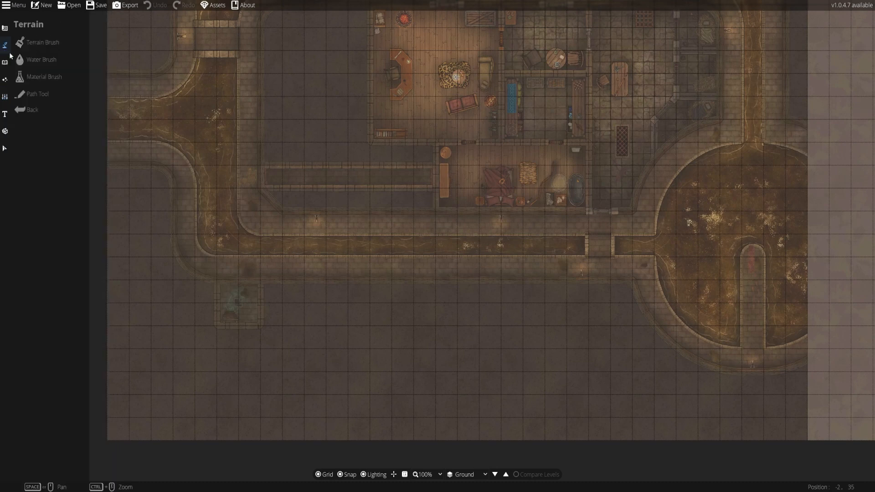
{"action": "left_click_drag", "start_coordinate": [332, 110], "coordinate": [388, 332]}
{"action": "left_click_drag", "start_coordinate": [405, 168], "coordinate": [402, 315]}
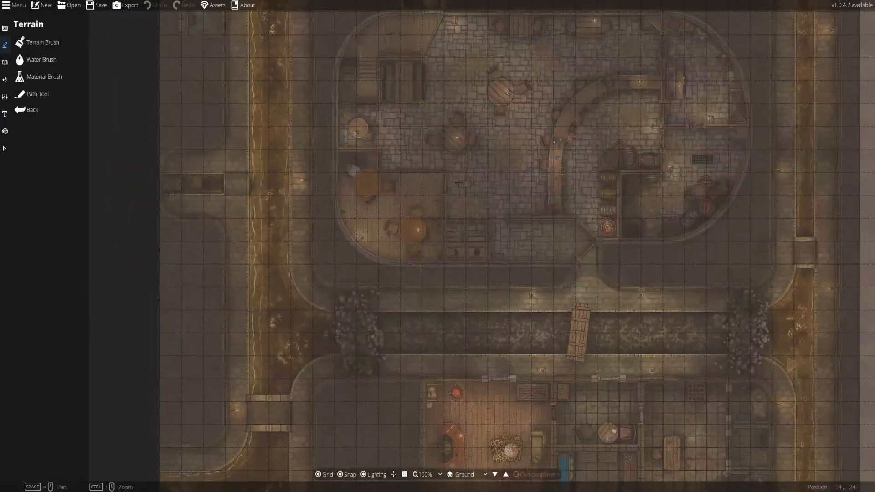
{"action": "left_click_drag", "start_coordinate": [423, 154], "coordinate": [407, 226]}
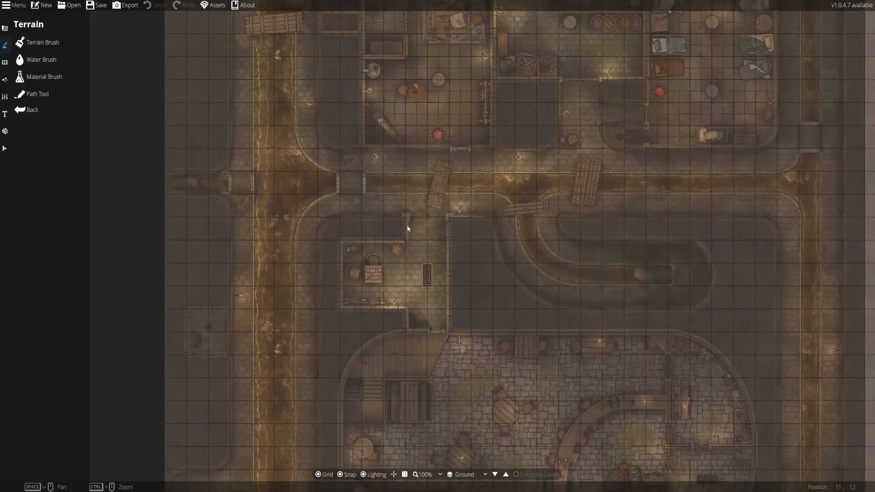
{"action": "left_click_drag", "start_coordinate": [262, 131], "coordinate": [275, 224]}
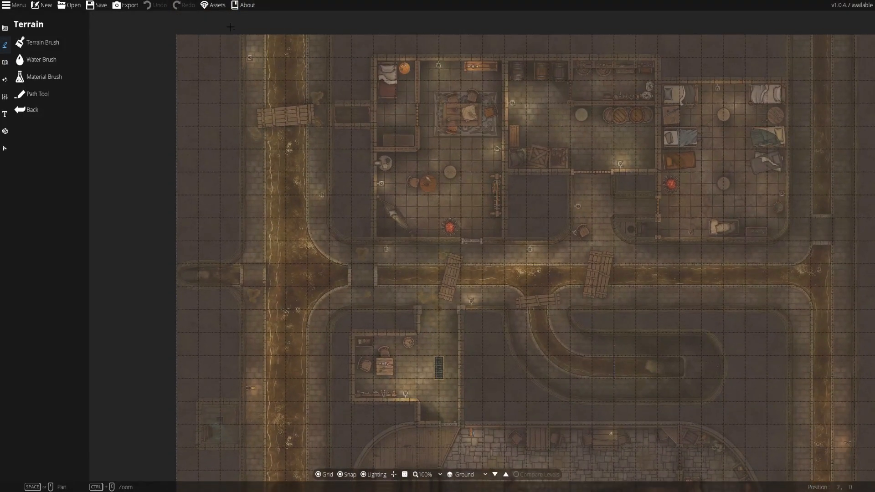
{"action": "left_click_drag", "start_coordinate": [352, 223], "coordinate": [221, 187]}
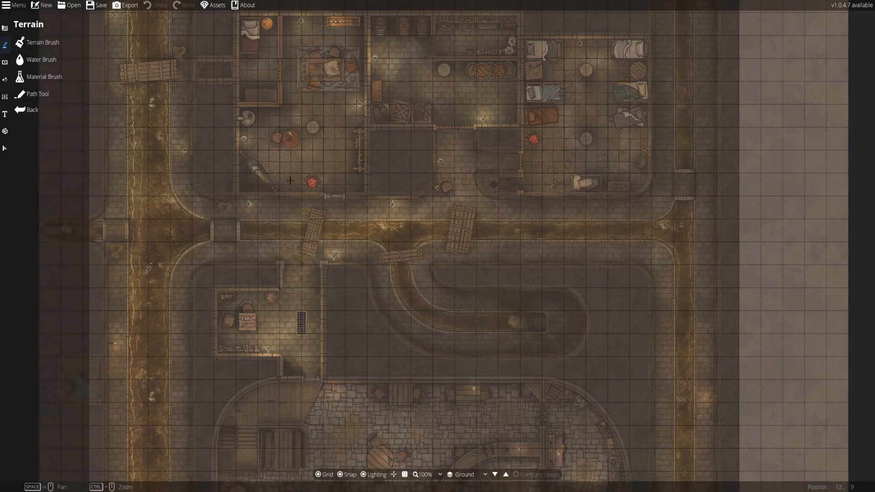
{"action": "left_click_drag", "start_coordinate": [548, 221], "coordinate": [511, 273]}
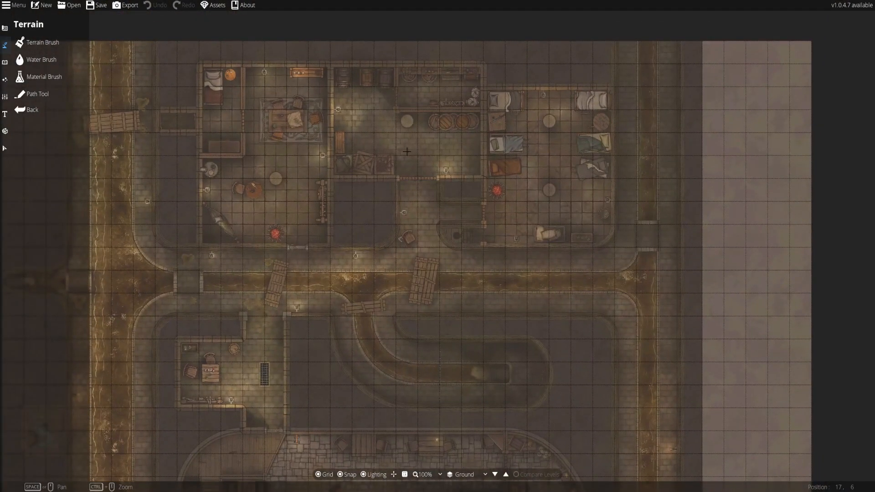
{"action": "left_click_drag", "start_coordinate": [318, 301], "coordinate": [417, 160]}
{"action": "left_click_drag", "start_coordinate": [435, 401], "coordinate": [408, 173]}
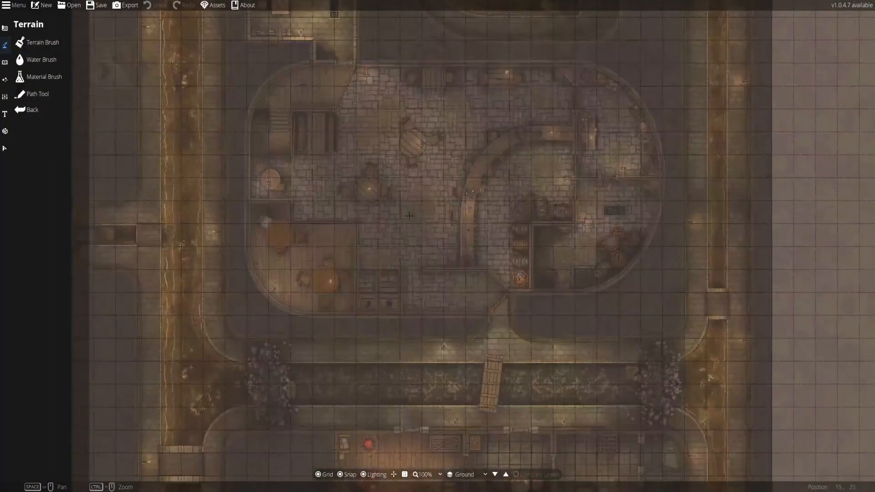
{"action": "left_click_drag", "start_coordinate": [427, 312], "coordinate": [421, 164]}
{"action": "left_click_drag", "start_coordinate": [425, 344], "coordinate": [456, 149]}
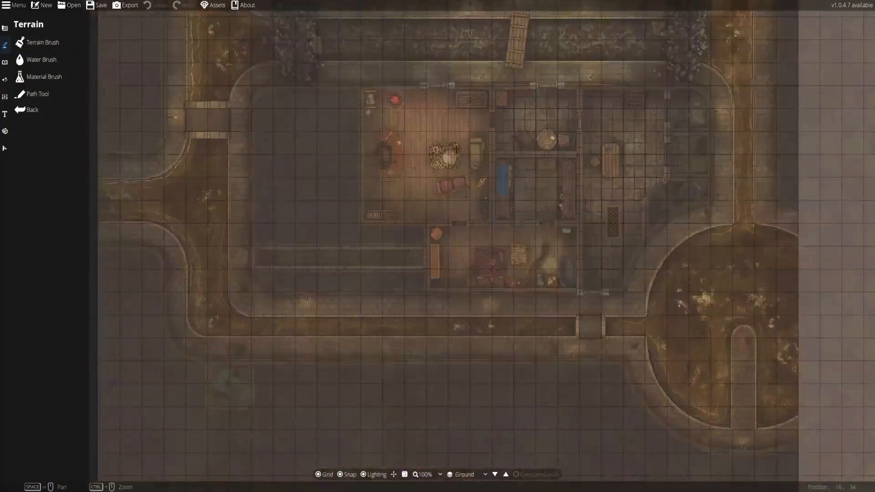
{"action": "left_click_drag", "start_coordinate": [466, 272], "coordinate": [395, 179]}
{"action": "left_click_drag", "start_coordinate": [279, 160], "coordinate": [481, 241]}
{"action": "left_click_drag", "start_coordinate": [379, 243], "coordinate": [337, 196]}
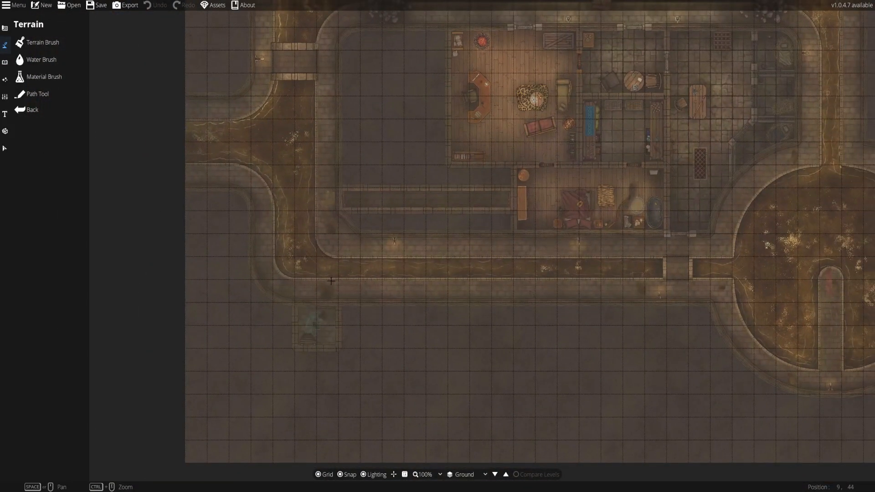
{"action": "left_click", "coordinate": [4, 98]}
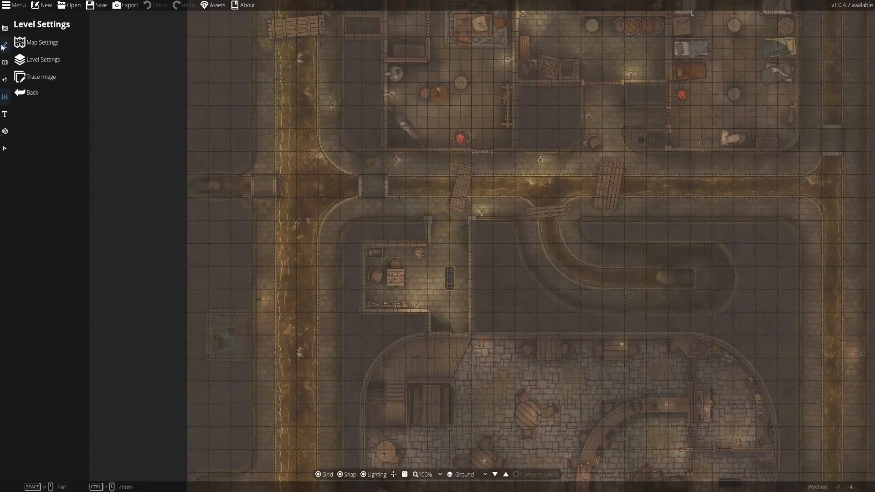
{"action": "left_click", "coordinate": [4, 46]}
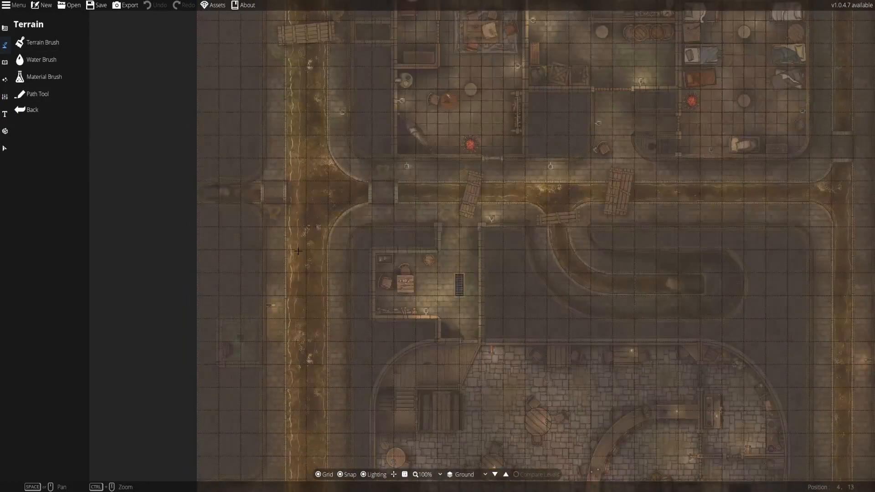
{"action": "left_click", "coordinate": [41, 59]}
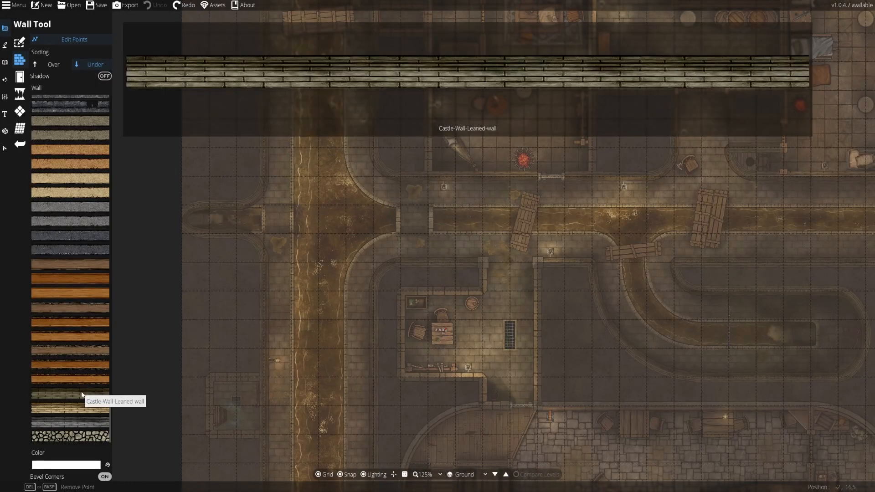
Draw a straight vertical wall in the Castle-Wall-Leaned-wall style along the west walkway of the western sewer canal.
{"action": "left_click", "coordinate": [81, 392]}
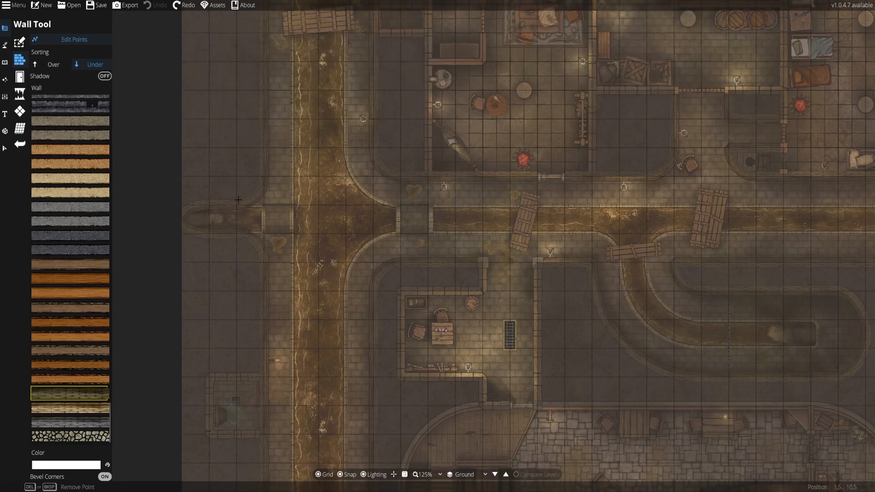
{"action": "left_click", "coordinate": [264, 90]}
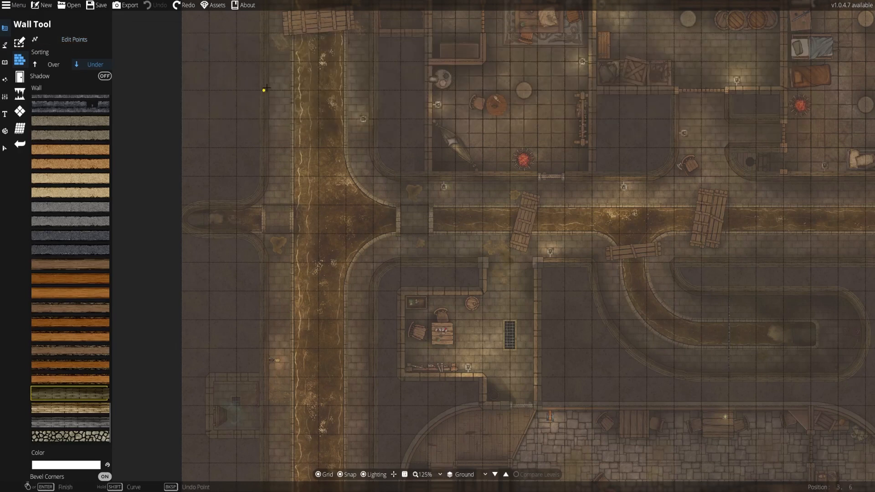
{"action": "double_click", "coordinate": [277, 233]}
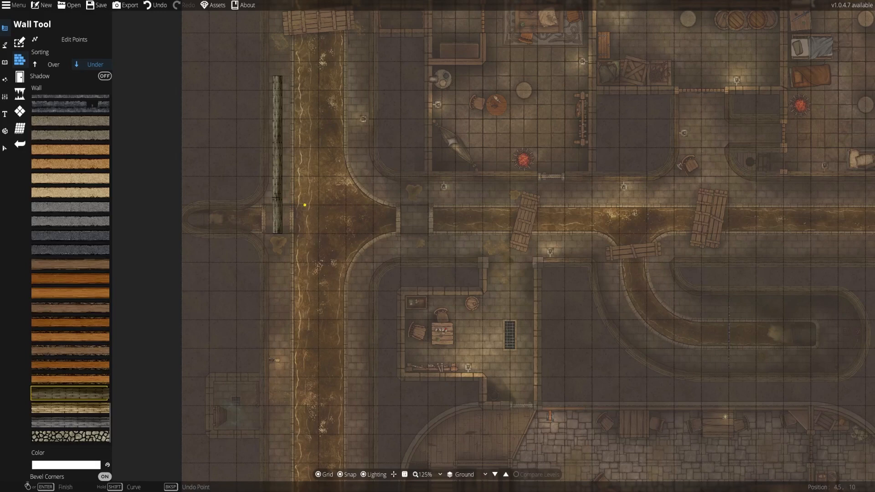
Browse the available wall styles and choose the earthy stone one with the broken gap.
{"action": "scroll", "coordinate": [87, 348], "scroll_direction": "down", "scroll_amount": 5}
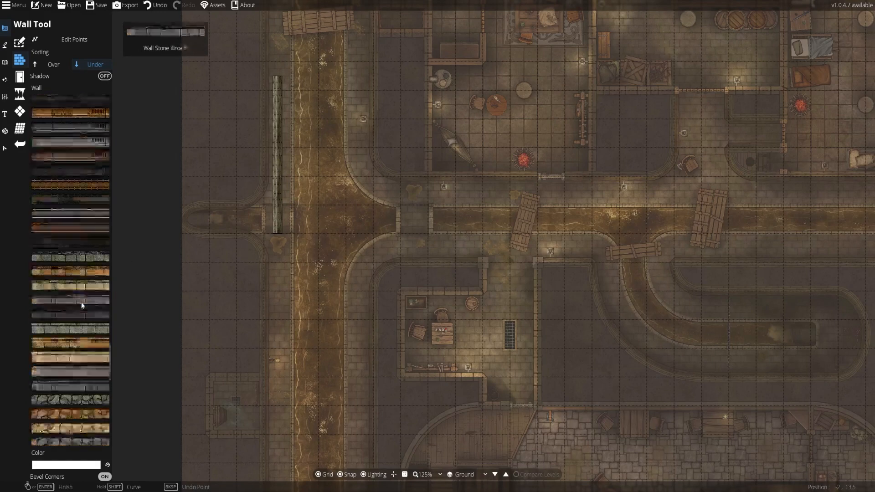
{"action": "scroll", "coordinate": [82, 304], "scroll_direction": "up", "scroll_amount": 6}
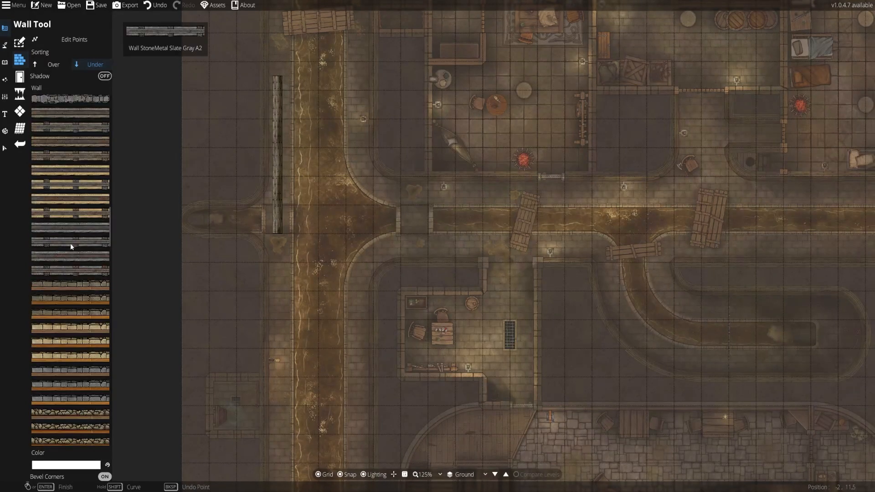
{"action": "scroll", "coordinate": [71, 246], "scroll_direction": "up", "scroll_amount": 8}
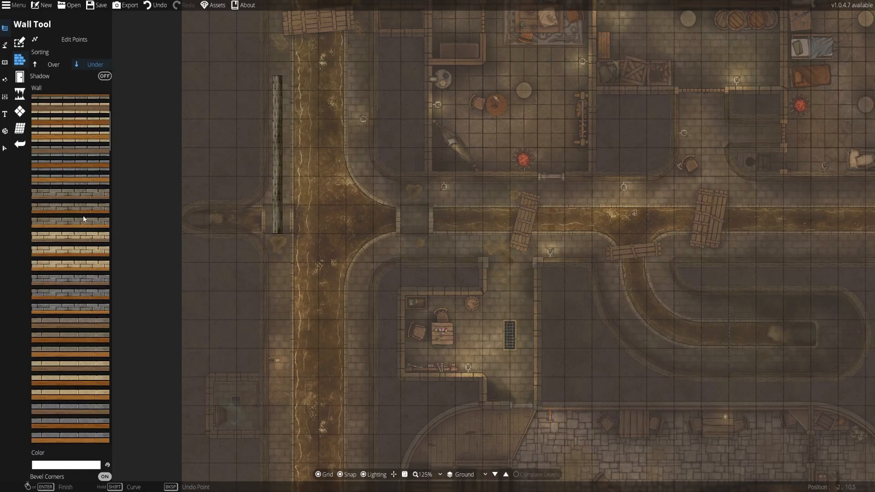
{"action": "scroll", "coordinate": [82, 228], "scroll_direction": "down", "scroll_amount": 10}
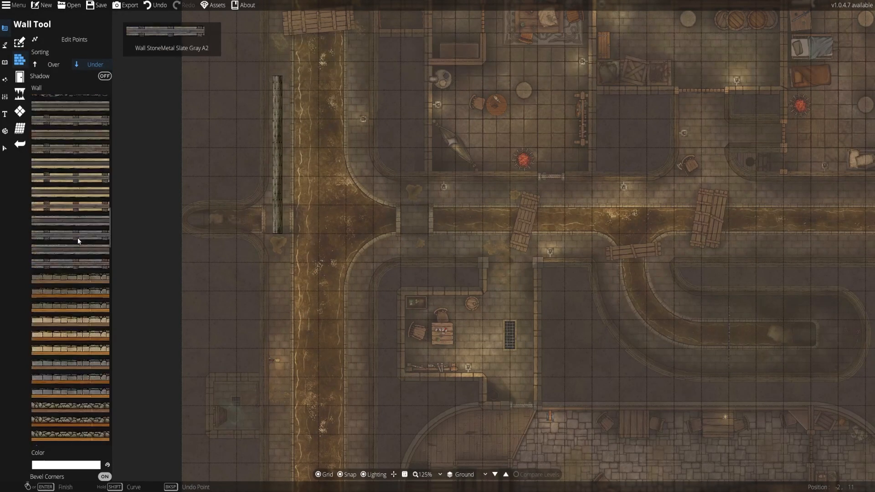
{"action": "scroll", "coordinate": [77, 237], "scroll_direction": "down", "scroll_amount": 10}
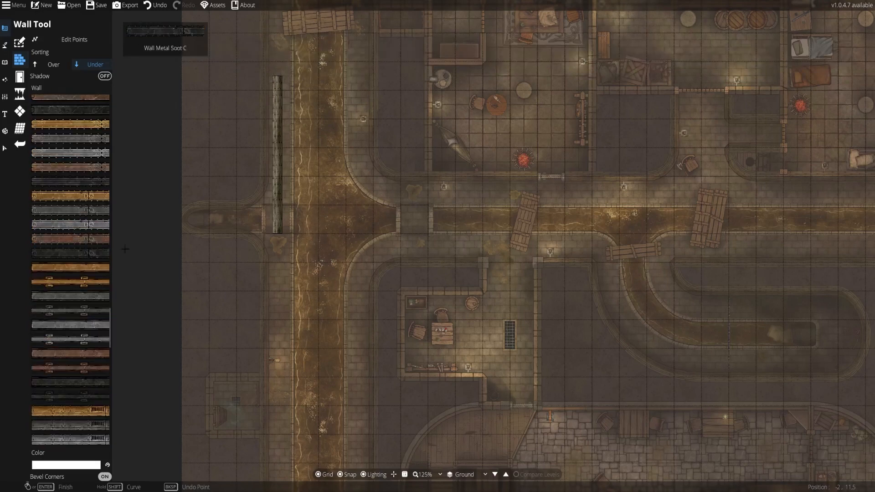
{"action": "scroll", "coordinate": [109, 295], "scroll_direction": "down", "scroll_amount": 14}
{"action": "left_click", "coordinate": [73, 205]}
Try straight and curved trial walls in the gapped earthy stone style down the western walkway near the side channel.
{"action": "left_click", "coordinate": [264, 276]}
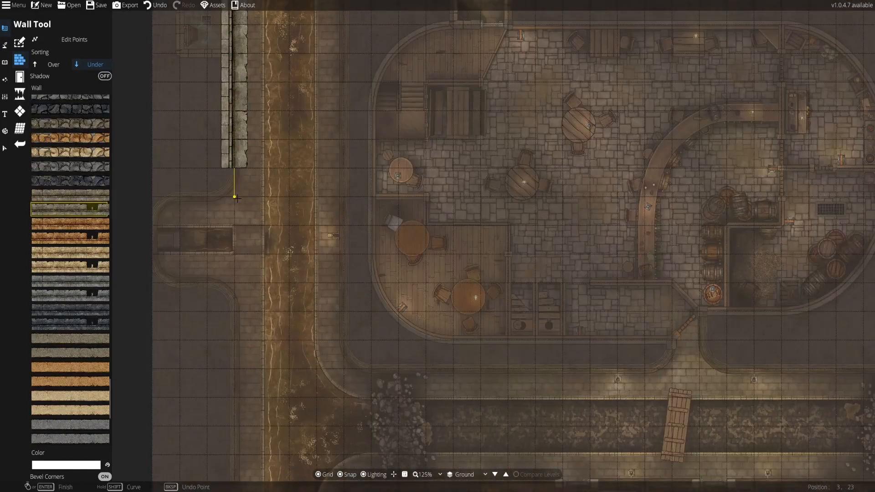
{"action": "left_click", "coordinate": [237, 198], "text": "shift"}
{"action": "key", "text": "ctrl+z"}
{"action": "left_click", "coordinate": [153, 223], "text": "shift"}
{"action": "right_click", "coordinate": [153, 224]}
{"action": "key", "text": "ctrl+z"}
{"action": "key", "text": "ctrl+z"}
{"action": "left_click", "coordinate": [340, 69]}
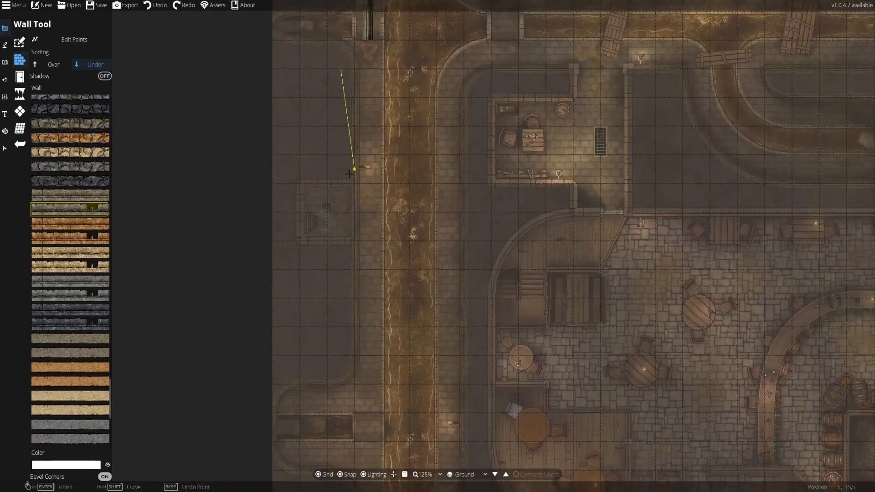
{"action": "left_click", "coordinate": [340, 269], "text": "shift"}
{"action": "right_click", "coordinate": [340, 354]}
Swap the trial wall for short test walls in the Wall Stone Earthy F style on the western walkway.
{"action": "scroll", "coordinate": [68, 195], "scroll_direction": "up", "scroll_amount": 4}
{"action": "left_click", "coordinate": [75, 156]}
{"action": "left_click", "coordinate": [155, 6]}
{"action": "left_click", "coordinate": [341, 55]}
{"action": "right_click", "coordinate": [340, 167]}
{"action": "left_click", "coordinate": [155, 5]}
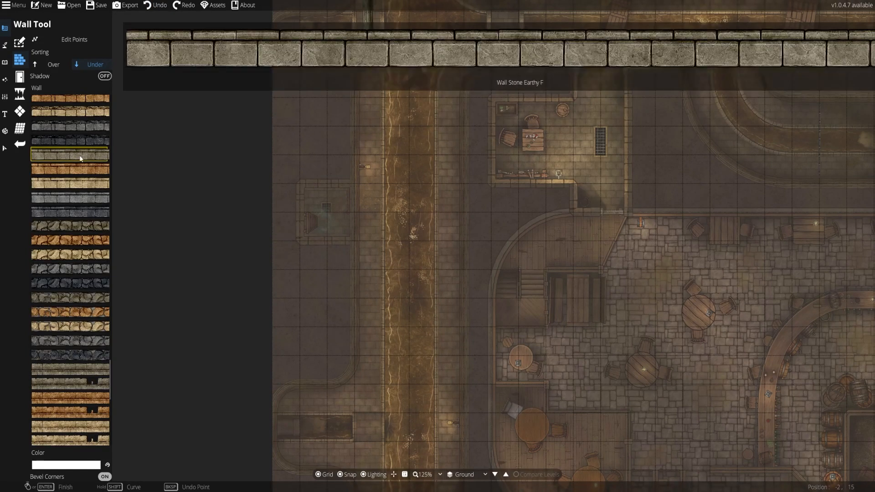
{"action": "left_click", "coordinate": [340, 269]}
{"action": "right_click", "coordinate": [341, 355]}
{"action": "key", "text": "ctrl+z"}
Draw a straight vertical wall in the Wall Stone Earthy F style along the eastern walkway of the western canal.
{"action": "scroll", "coordinate": [80, 244], "scroll_direction": "up", "scroll_amount": 18}
{"action": "scroll", "coordinate": [80, 244], "scroll_direction": "down", "scroll_amount": 7}
{"action": "left_click_drag", "start_coordinate": [473, 420], "coordinate": [382, 266]}
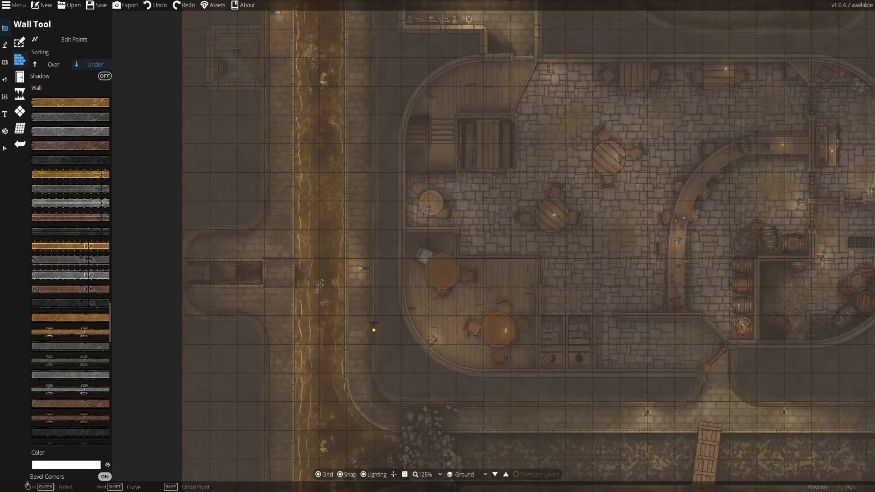
{"action": "left_click", "coordinate": [376, 263]}
{"action": "right_click", "coordinate": [375, 262]}
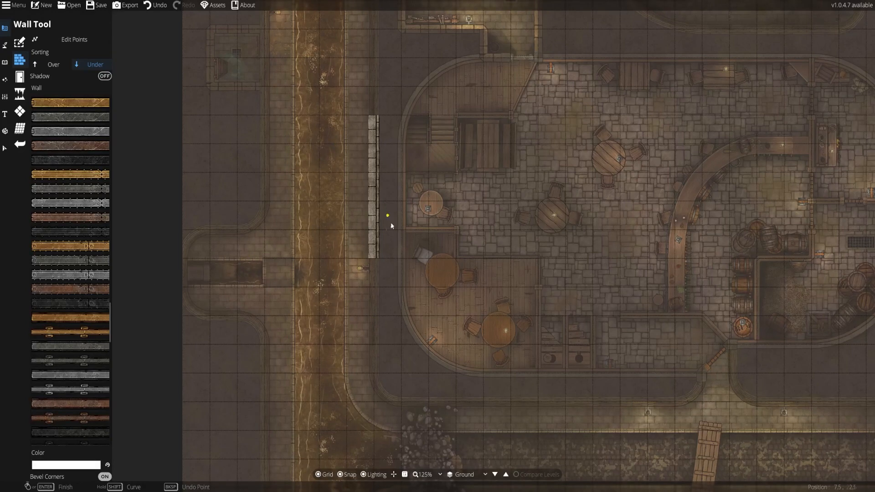
Draw a vertical test wall in the gapped earthy stone style over the western canal, parallel to the Earthy F wall.
{"action": "scroll", "coordinate": [391, 225], "scroll_direction": "up", "scroll_amount": 3}
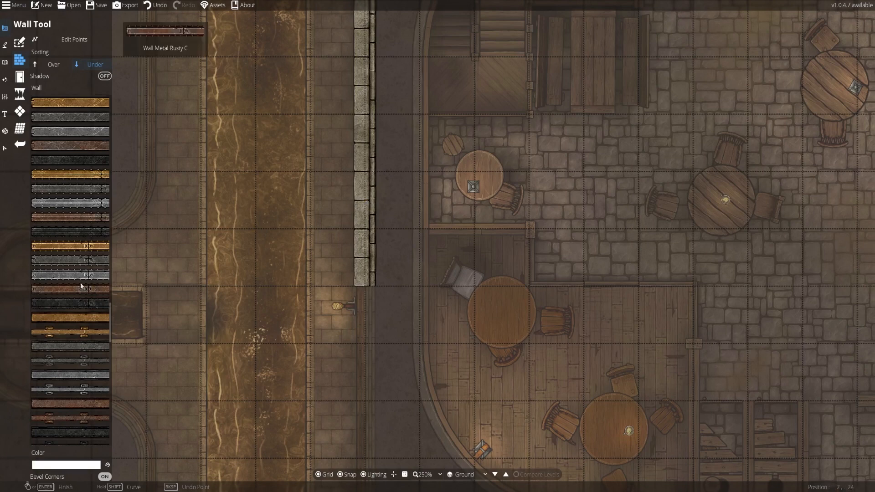
{"action": "scroll", "coordinate": [80, 282], "scroll_direction": "down", "scroll_amount": 10}
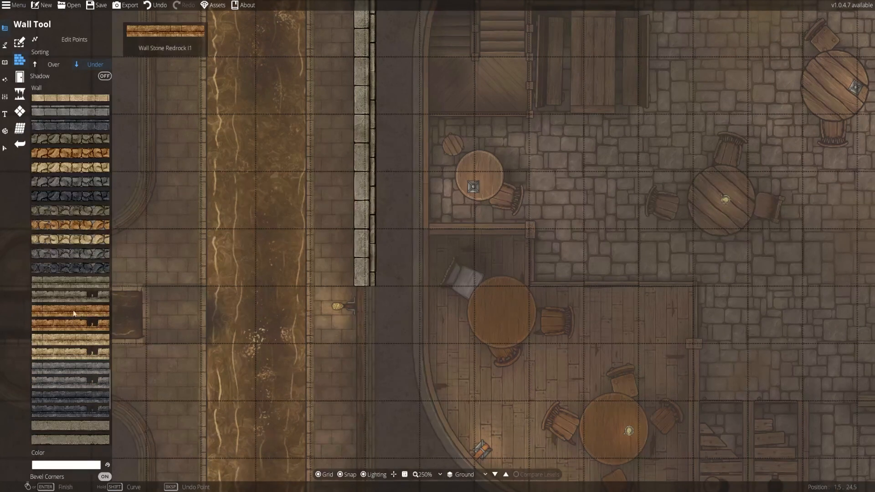
{"action": "left_click", "coordinate": [78, 297]}
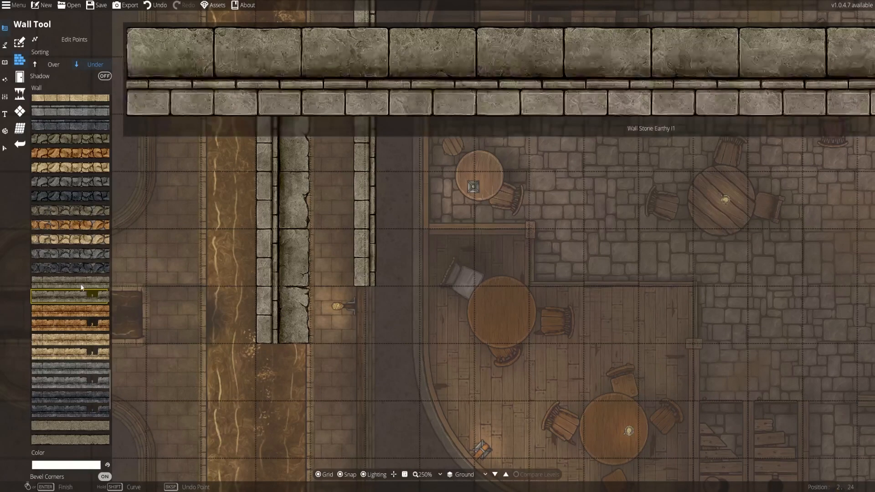
Try a Wall Stone Earthy I1 wall along the west walkway, south of the side channel.
{"action": "left_click", "coordinate": [77, 282]}
{"action": "left_click_drag", "start_coordinate": [328, 392], "coordinate": [342, 290]}
{"action": "left_click_drag", "start_coordinate": [285, 294], "coordinate": [447, 345]}
{"action": "left_click_drag", "start_coordinate": [149, 227], "coordinate": [181, 146]}
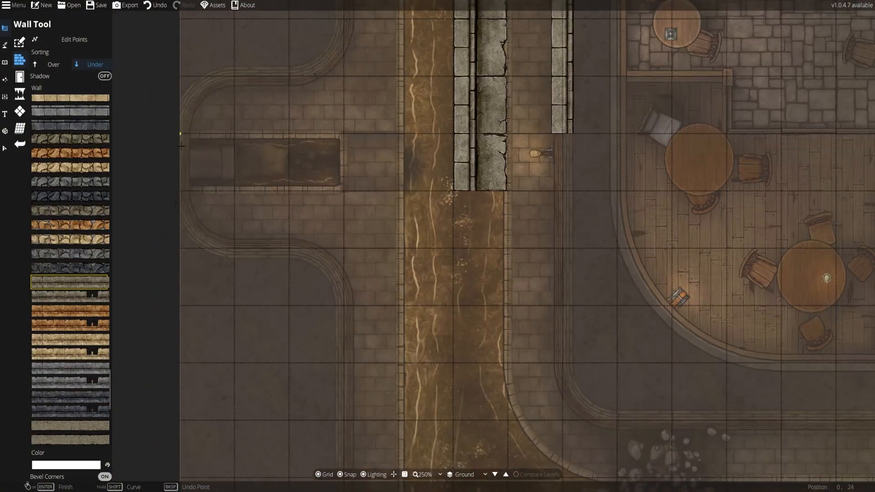
{"action": "left_click_drag", "start_coordinate": [410, 310], "coordinate": [244, 359]}
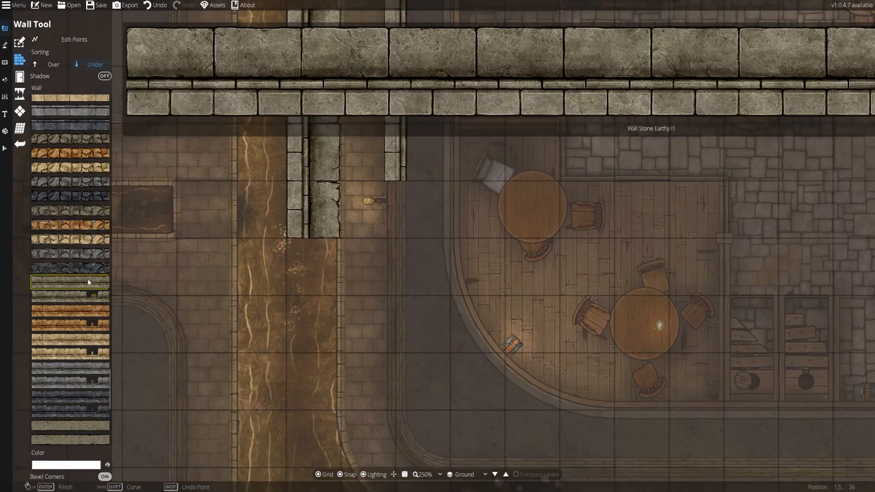
{"action": "left_click_drag", "start_coordinate": [260, 214], "coordinate": [275, 291]}
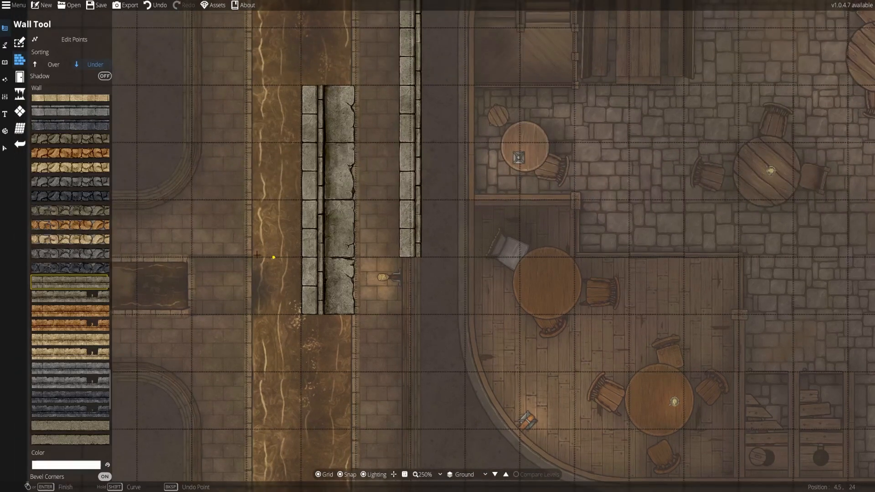
{"action": "left_click_drag", "start_coordinate": [245, 337], "coordinate": [276, 77]}
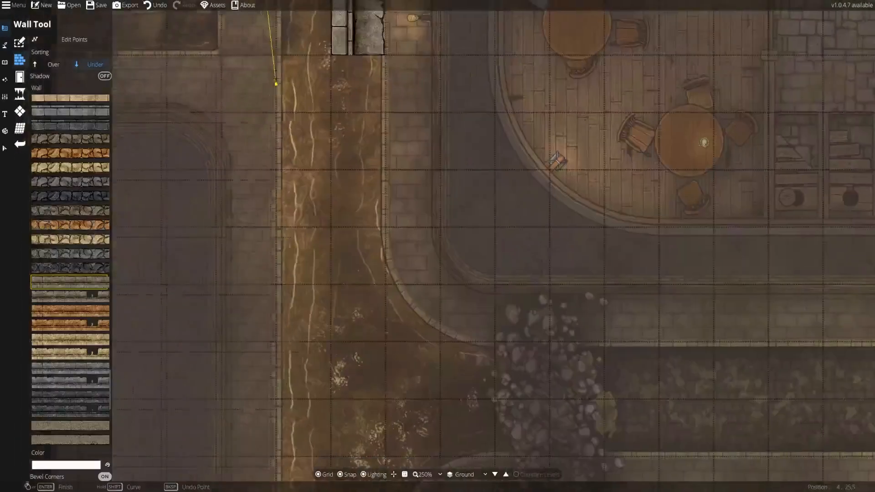
{"action": "double_click", "coordinate": [256, 350]}
{"action": "left_click_drag", "start_coordinate": [313, 186], "coordinate": [277, 134]}
{"action": "key", "text": "ctrl+z"}
Draw a gapped earthy stone wall down the west walkway and test a range 5 light beside its opening.
{"action": "left_click", "coordinate": [97, 301]}
{"action": "double_click", "coordinate": [248, 403]}
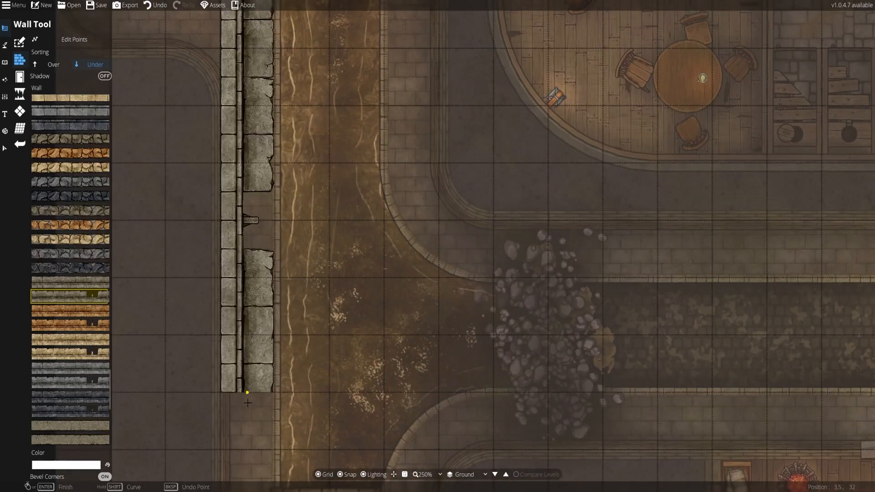
{"action": "left_click", "coordinate": [5, 79]}
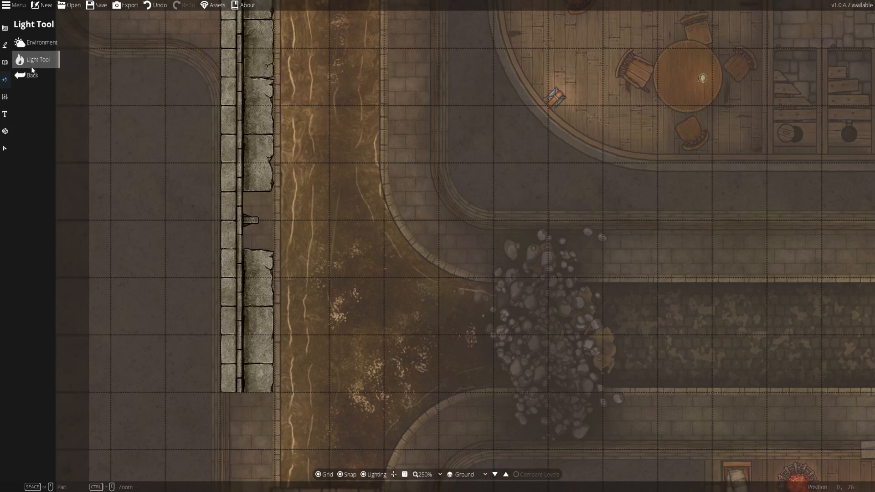
{"action": "left_click", "coordinate": [30, 63]}
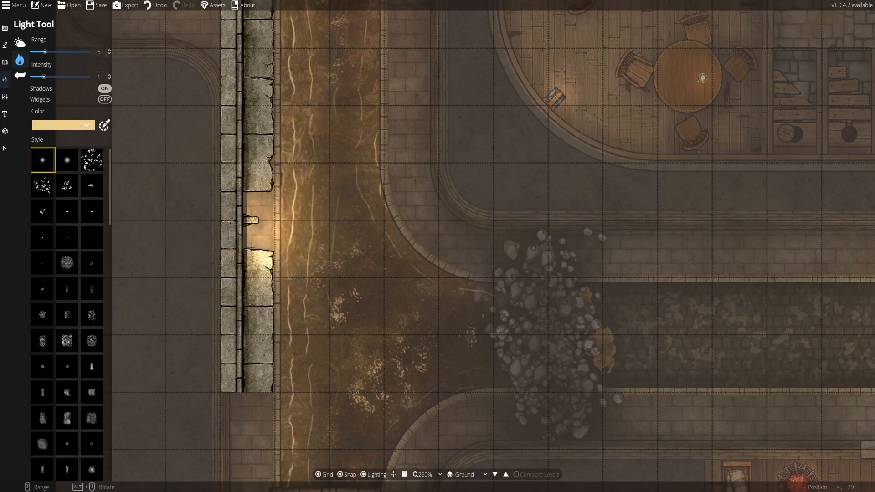
{"action": "left_click_drag", "start_coordinate": [274, 224], "coordinate": [317, 228]}
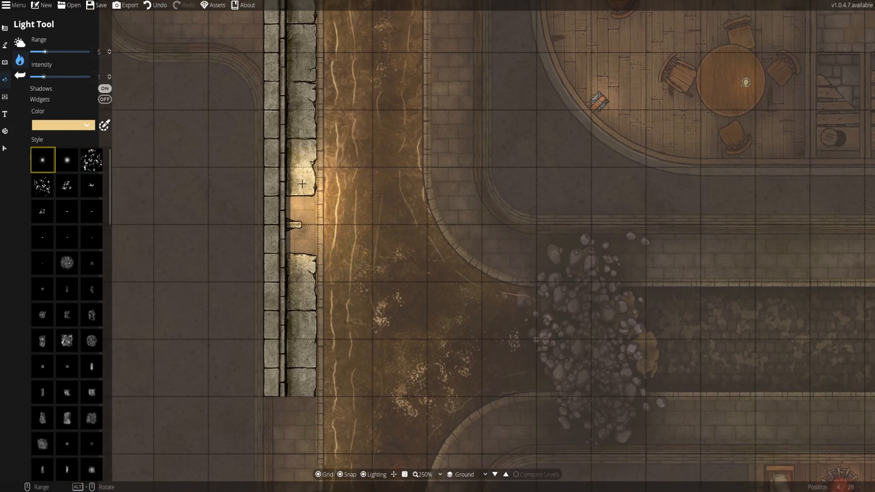
{"action": "key", "text": "ctrl+z"}
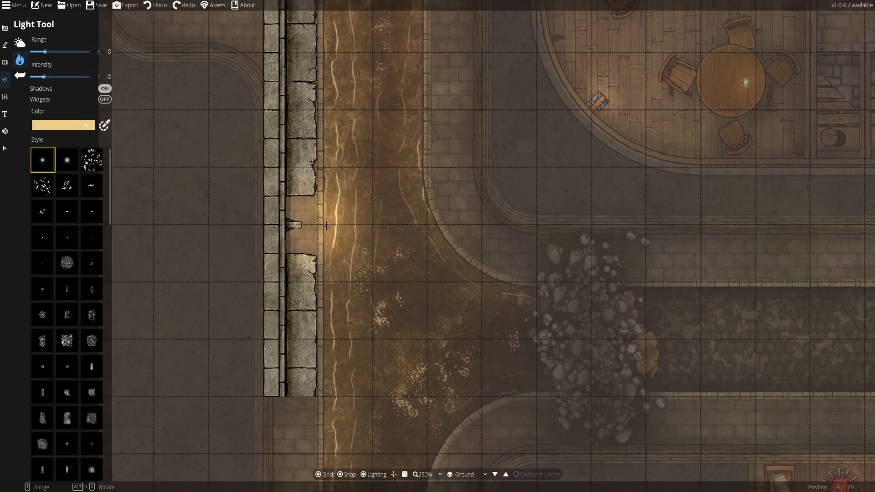
Undo the trial walls over the western canal and its walkway.
{"action": "scroll", "coordinate": [328, 360], "scroll_direction": "up", "scroll_amount": 5}
{"action": "left_click_drag", "start_coordinate": [315, 361], "coordinate": [305, 411]}
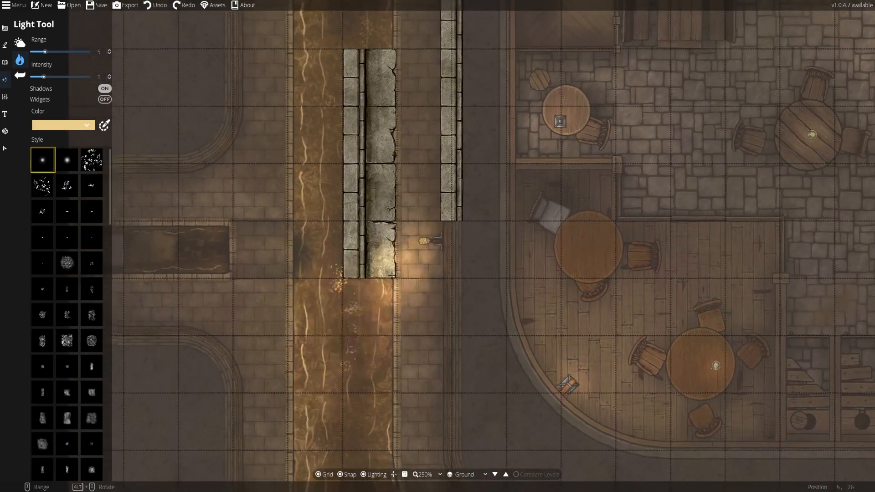
{"action": "left_click_drag", "start_coordinate": [421, 246], "coordinate": [326, 318]}
{"action": "key", "text": "ctrl+z"}
{"action": "scroll", "coordinate": [381, 280], "scroll_direction": "down", "scroll_amount": 5}
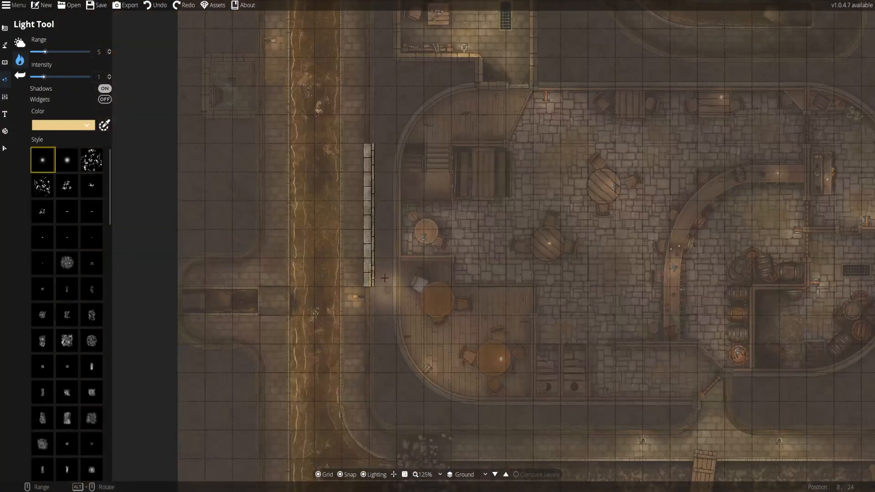
Survey the traced map from the tavern and western canal down to the southern rooms and circular basin.
{"action": "left_click_drag", "start_coordinate": [398, 301], "coordinate": [262, 187]}
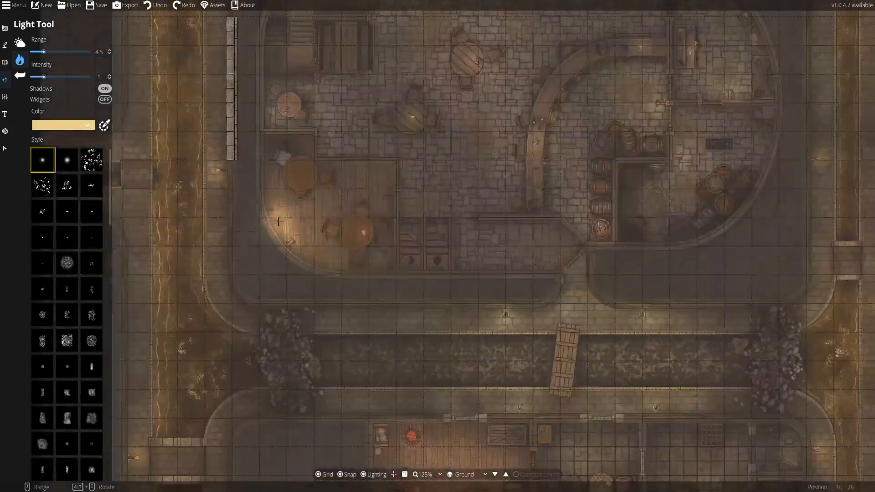
{"action": "left_click_drag", "start_coordinate": [413, 331], "coordinate": [274, 186]}
{"action": "left_click_drag", "start_coordinate": [336, 289], "coordinate": [727, 218]}
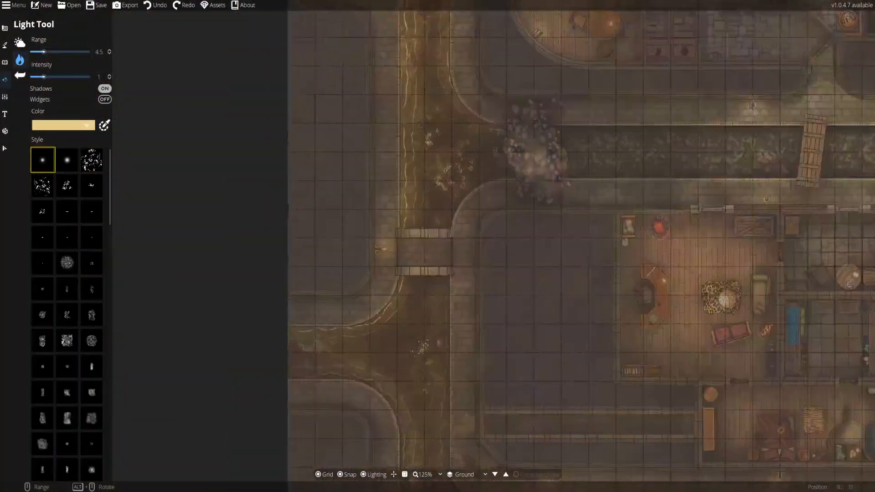
{"action": "left_click_drag", "start_coordinate": [484, 131], "coordinate": [447, 366]}
{"action": "left_click_drag", "start_coordinate": [430, 180], "coordinate": [349, 199]}
{"action": "left_click_drag", "start_coordinate": [432, 360], "coordinate": [394, 260]}
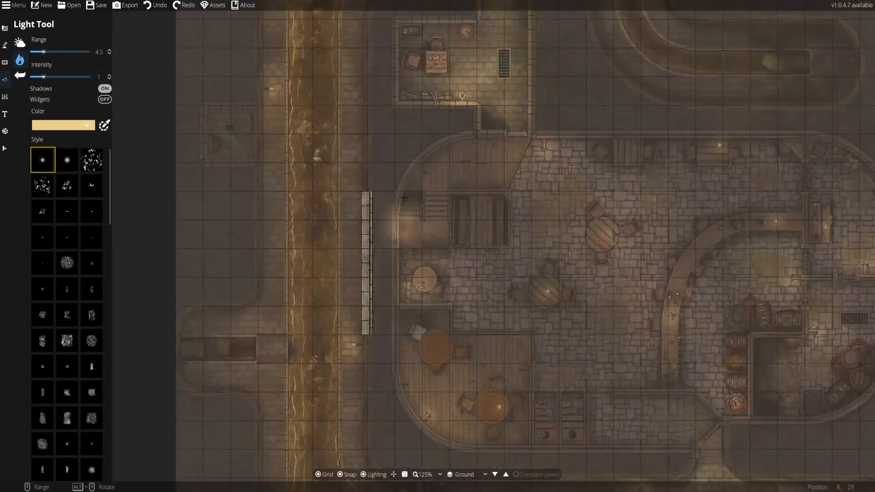
{"action": "left_click_drag", "start_coordinate": [406, 201], "coordinate": [381, 398]}
{"action": "scroll", "coordinate": [459, 275], "scroll_direction": "down", "scroll_amount": 2}
{"action": "left_click_drag", "start_coordinate": [455, 240], "coordinate": [401, 349]}
{"action": "scroll", "coordinate": [401, 349], "scroll_direction": "down", "scroll_amount": 1}
{"action": "left_click_drag", "start_coordinate": [508, 367], "coordinate": [342, 124]}
{"action": "left_click_drag", "start_coordinate": [379, 328], "coordinate": [421, 133]}
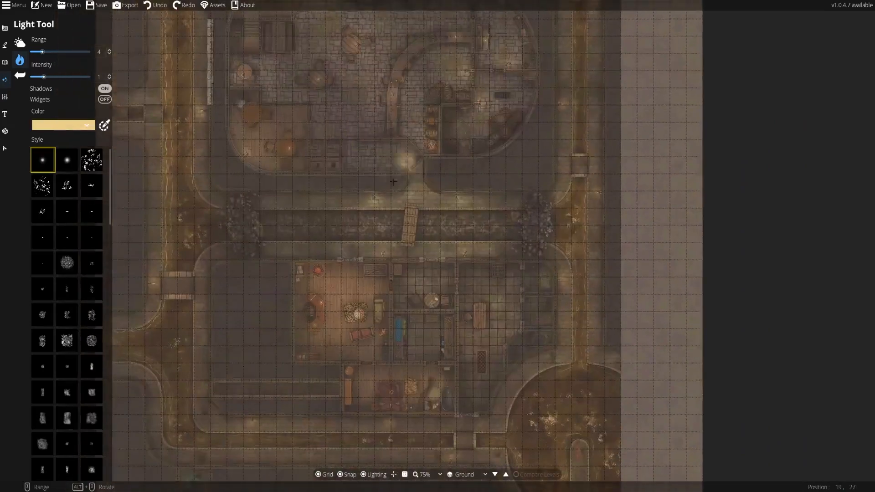
{"action": "left_click_drag", "start_coordinate": [334, 267], "coordinate": [425, 157]}
{"action": "left_click_drag", "start_coordinate": [290, 214], "coordinate": [413, 318]}
{"action": "scroll", "coordinate": [414, 318], "scroll_direction": "up", "scroll_amount": 1}
{"action": "left_click_drag", "start_coordinate": [365, 176], "coordinate": [369, 309]}
{"action": "left_click_drag", "start_coordinate": [465, 360], "coordinate": [454, 94]}
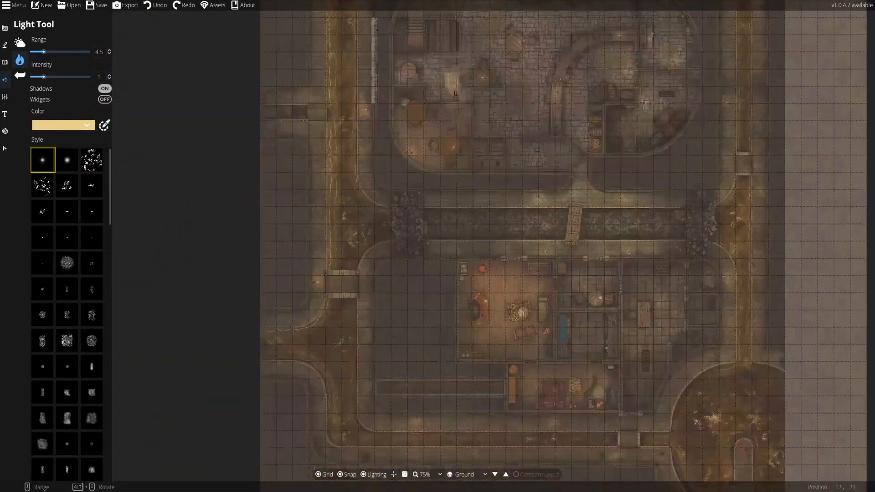
{"action": "left_click_drag", "start_coordinate": [432, 163], "coordinate": [444, 344]}
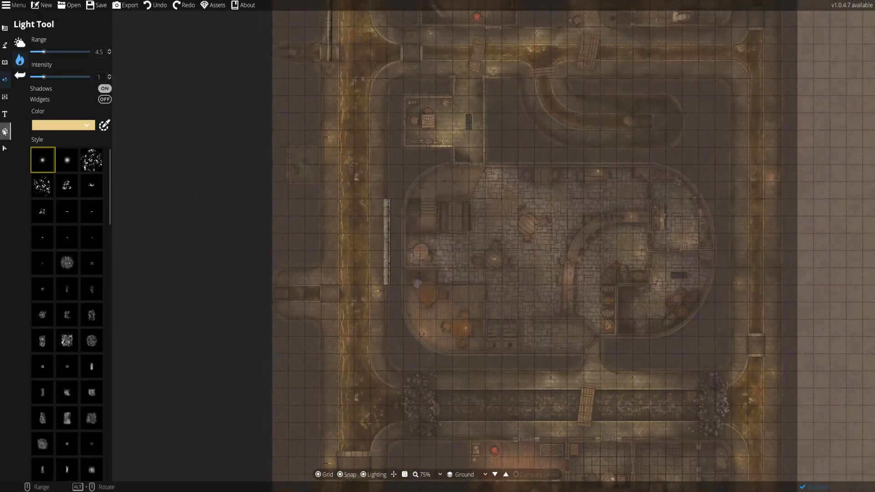
Start a Wall Stone Earthy F wall up the western canal's west walkway, curving it around the side alcove.
{"action": "left_click", "coordinate": [4, 28]}
{"action": "left_click", "coordinate": [27, 58]}
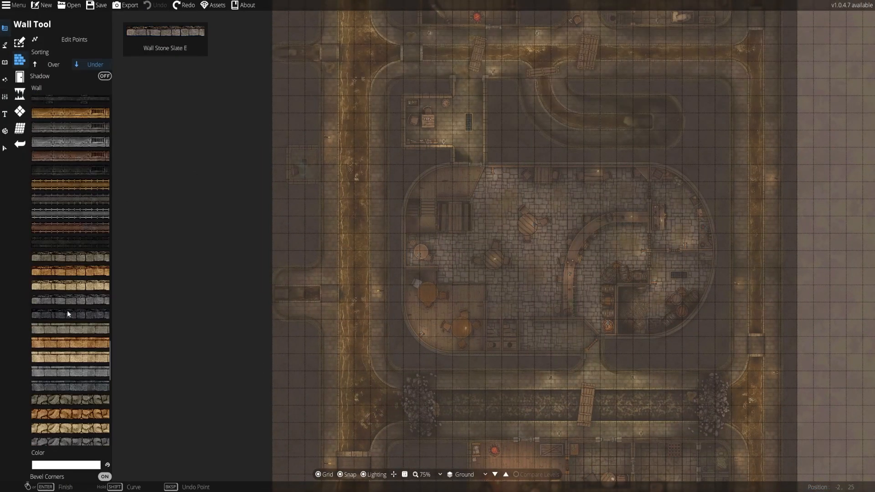
{"action": "left_click", "coordinate": [69, 328]}
{"action": "scroll", "coordinate": [359, 105], "scroll_direction": "up", "scroll_amount": 3}
{"action": "left_click", "coordinate": [199, 235]}
{"action": "left_click", "coordinate": [264, 234]}
{"action": "left_click", "coordinate": [296, 200], "text": "shift"}
{"action": "left_click", "coordinate": [320, 167]}
{"action": "left_click", "coordinate": [286, 132], "text": "shift"}
{"action": "left_click", "coordinate": [253, 131]}
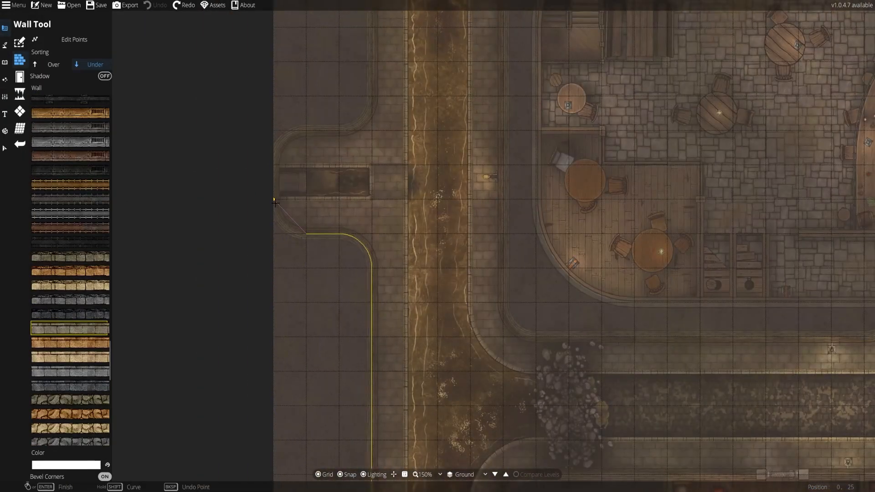
{"action": "left_click", "coordinate": [372, 96], "text": "shift"}
Extend the wall north around the small square chamber, and curve it west into the upper side channel.
{"action": "left_click", "coordinate": [367, 195]}
{"action": "left_click", "coordinate": [302, 195]}
{"action": "left_click", "coordinate": [302, 125]}
{"action": "left_click", "coordinate": [367, 125]}
{"action": "left_click", "coordinate": [363, 209]}
{"action": "left_click", "coordinate": [330, 175], "text": "shift"}
{"action": "left_click", "coordinate": [296, 175]}
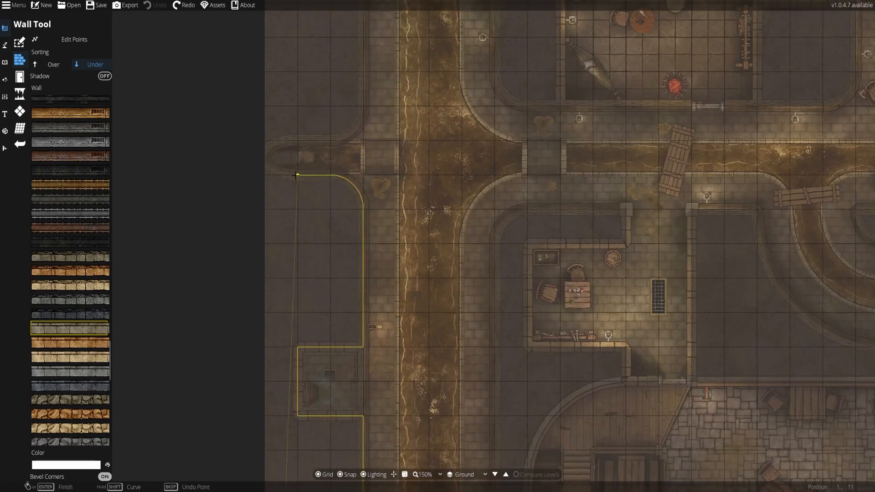
{"action": "left_click", "coordinate": [367, 142], "text": "shift"}
{"action": "key", "text": "BackSpace"}
{"action": "key", "text": "BackSpace"}
{"action": "key", "text": "BackSpace"}
Square off the side channel's west end, curve the wall back out to the walkway, and finish it further north.
{"action": "left_click", "coordinate": [287, 364]}
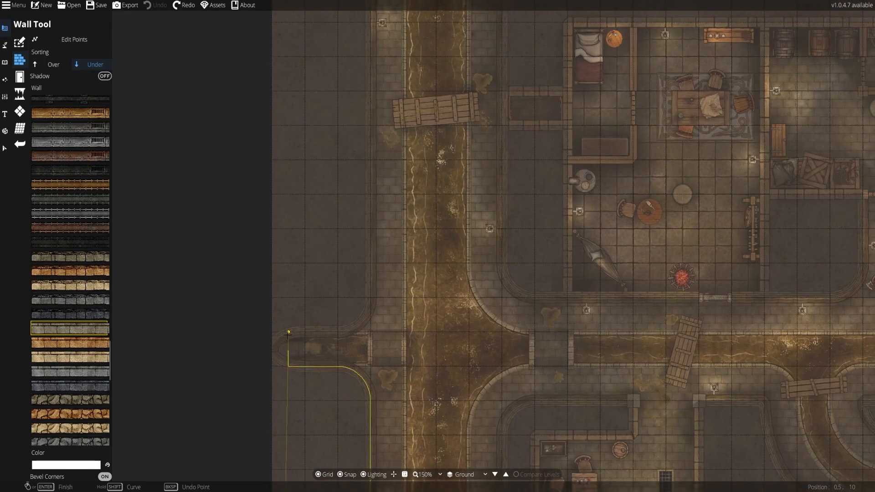
{"action": "left_click", "coordinate": [288, 331]}
{"action": "left_click", "coordinate": [336, 331]}
{"action": "left_click", "coordinate": [369, 330], "text": "shift"}
{"action": "left_click", "coordinate": [369, 141]}
{"action": "right_click", "coordinate": [369, 140]}
Wall the western canal's east walkway, curving east beneath the northern rooms and up to the storage room's south wall.
{"action": "left_click", "coordinate": [503, 141]}
{"action": "left_click", "coordinate": [347, 289]}
{"action": "left_click", "coordinate": [379, 323], "text": "shift"}
{"action": "left_click", "coordinate": [674, 323]}
{"action": "left_click", "coordinate": [706, 289], "text": "shift"}
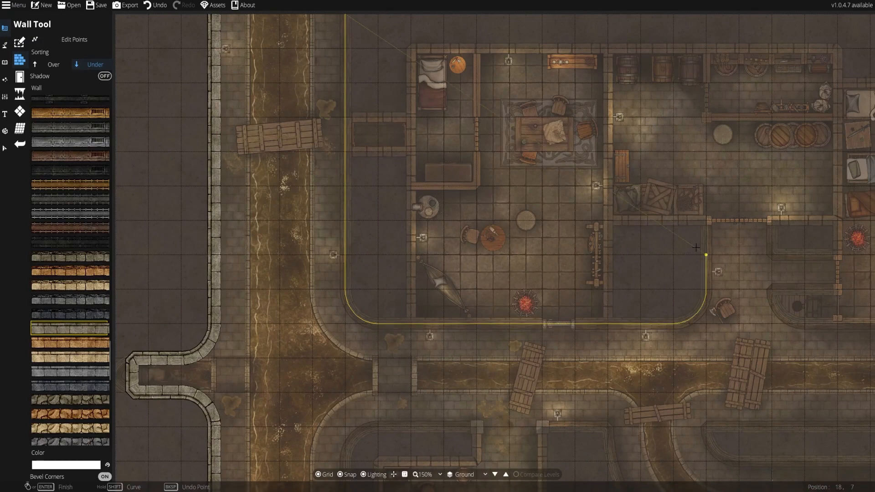
{"action": "left_click", "coordinate": [707, 220]}
{"action": "right_click", "coordinate": [391, 231]}
Wall off the small recess beside the dormitory, then run a wall beneath the dormitory and curve it up the east side.
{"action": "left_click", "coordinate": [424, 231]}
{"action": "left_click", "coordinate": [489, 300]}
{"action": "left_click", "coordinate": [424, 300]}
{"action": "left_click", "coordinate": [456, 334], "text": "shift"}
{"action": "left_click", "coordinate": [653, 334]}
{"action": "left_click", "coordinate": [686, 300], "text": "shift"}
{"action": "left_click", "coordinate": [686, 25]}
{"action": "right_click", "coordinate": [686, 25]}
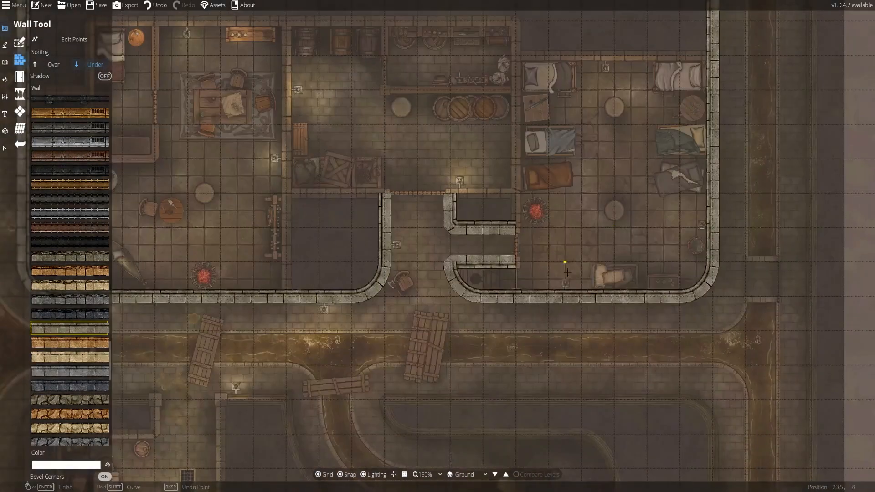
Run the outer wall down the eastern canal and around the circular basin, with a rectangular alcove on the basin's east side.
{"action": "left_click", "coordinate": [567, 98]}
{"action": "left_click", "coordinate": [515, 346]}
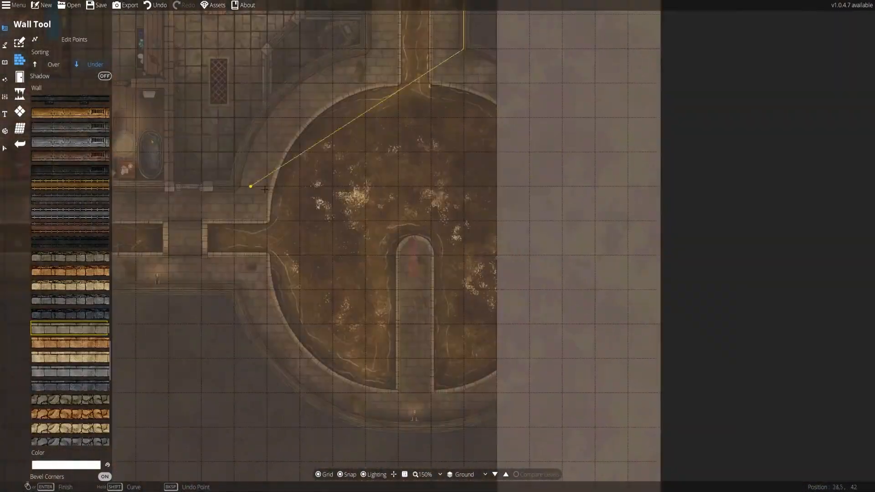
{"action": "left_click", "coordinate": [595, 186], "text": "shift"}
{"action": "left_click", "coordinate": [628, 186]}
{"action": "left_click", "coordinate": [628, 289]}
{"action": "left_click", "coordinate": [596, 289]}
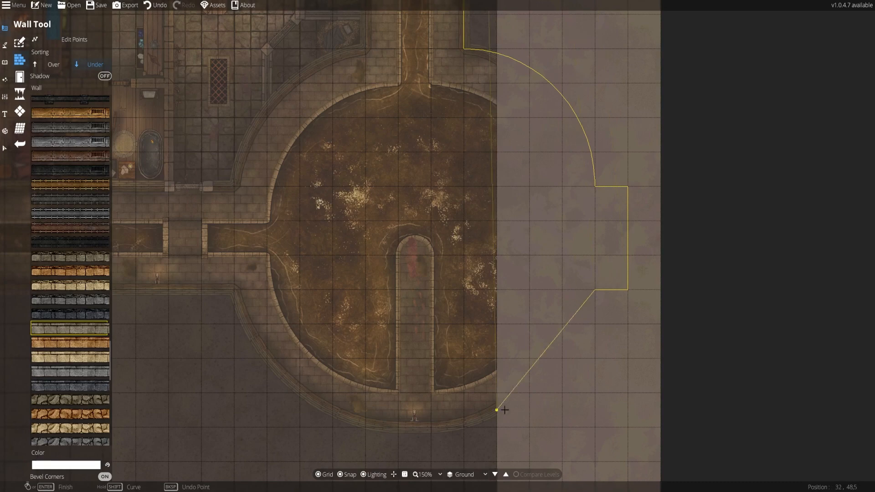
{"action": "left_click", "coordinate": [464, 426], "text": "shift"}
{"action": "left_click", "coordinate": [366, 426]}
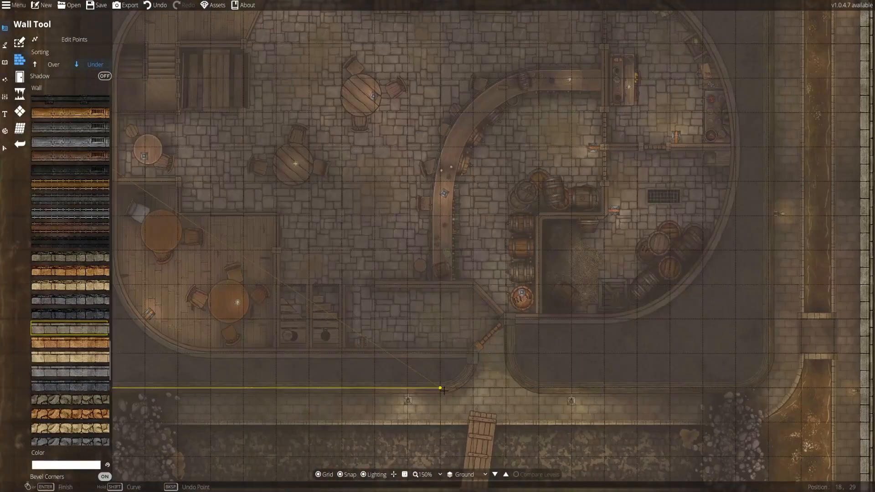
Finish the wall below the tavern by curving it up to the west side of the south entrance.
{"action": "left_click", "coordinate": [442, 389]}
{"action": "left_click", "coordinate": [473, 390], "text": "shift"}
{"action": "left_click", "coordinate": [474, 354]}
{"action": "right_click", "coordinate": [473, 355]}
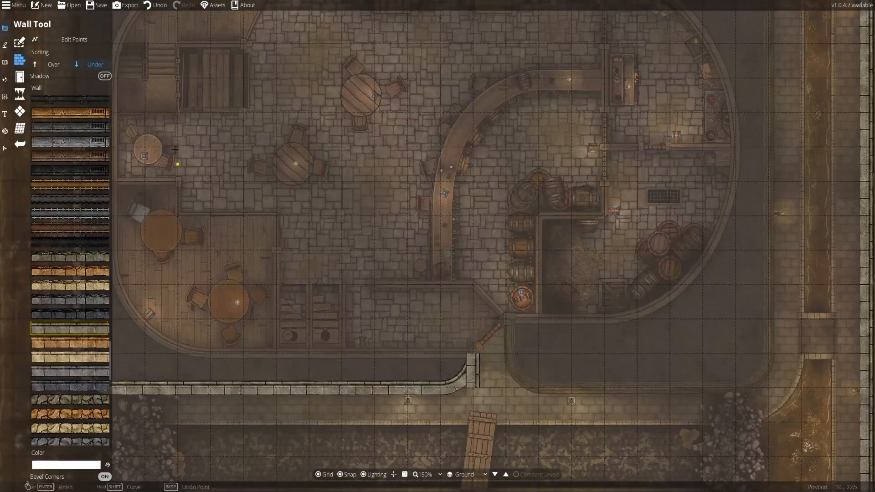
Start a wall east of the tavern's south entrance, curve it along the walkway, and carry it up around the northeast corner.
{"action": "left_click", "coordinate": [508, 322]}
{"action": "left_click", "coordinate": [508, 356]}
{"action": "left_click", "coordinate": [507, 388], "text": "shift"}
{"action": "left_click", "coordinate": [539, 388]}
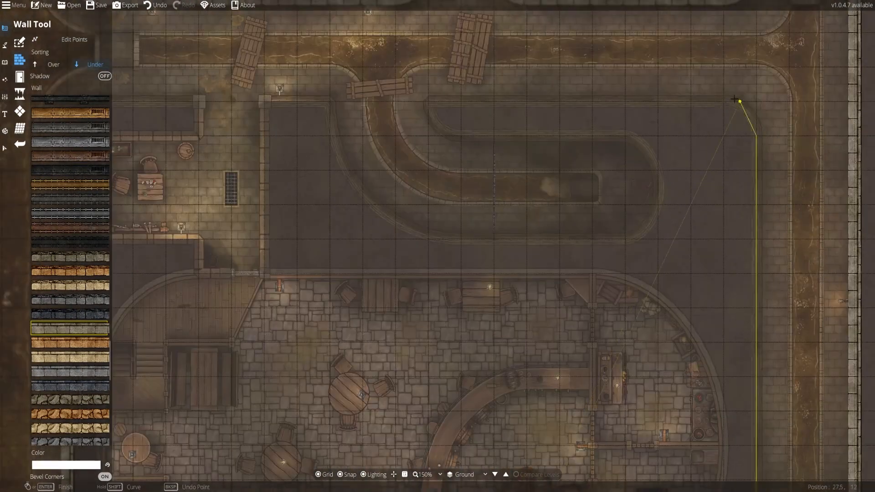
{"action": "left_click", "coordinate": [757, 132]}
{"action": "left_click", "coordinate": [757, 101], "text": "shift"}
{"action": "left_click", "coordinate": [728, 101]}
Continue the wall west, loop it around the winding dead-end channel, and finish it at the corridor north of the tavern.
{"action": "left_click", "coordinate": [428, 101]}
{"action": "left_click", "coordinate": [428, 135], "text": "shift"}
{"action": "left_click", "coordinate": [458, 135]}
{"action": "left_click", "coordinate": [625, 136]}
{"action": "left_click", "coordinate": [656, 186], "text": "shift"}
{"action": "left_click", "coordinate": [625, 239]}
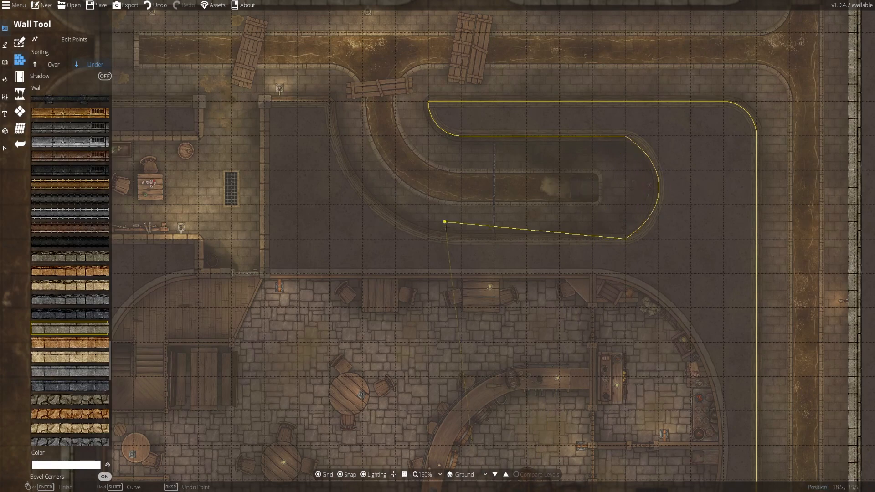
{"action": "key", "text": "Return"}
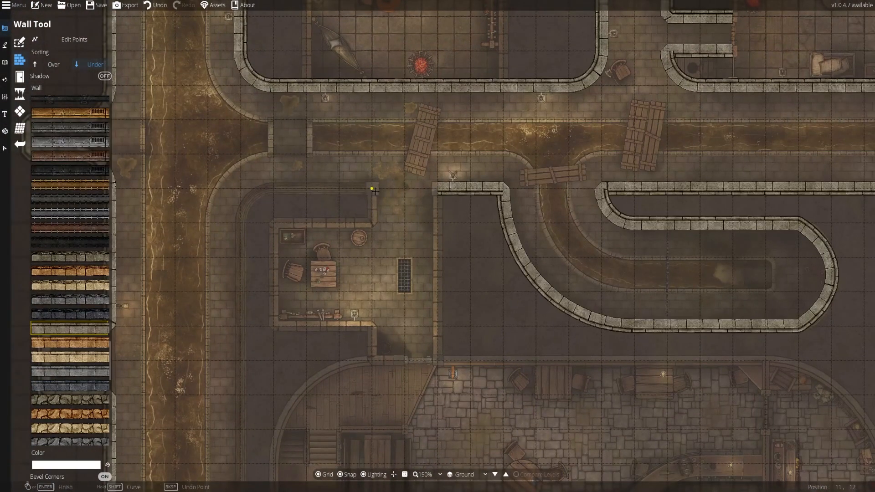
Wall the walkway north of the small guard room, curving around its northwest corner and down the western canal's east side.
{"action": "left_click", "coordinate": [372, 189]}
{"action": "left_click", "coordinate": [271, 189]}
{"action": "left_click", "coordinate": [240, 188], "text": "shift"}
{"action": "left_click", "coordinate": [241, 223]}
{"action": "right_click", "coordinate": [297, 455]}
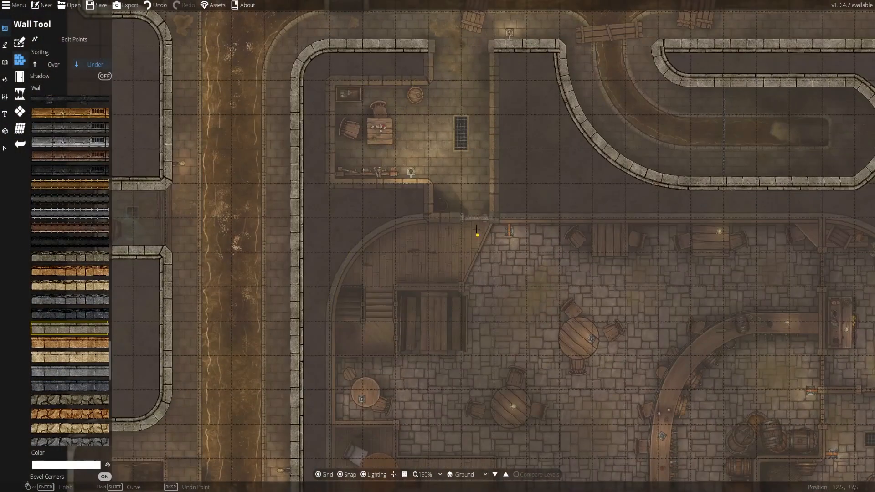
Extend the walls around the small guard room and down both sides of its corridor to the tavern by editing wall points.
{"action": "left_click", "coordinate": [74, 40]}
{"action": "left_click_drag", "start_coordinate": [432, 120], "coordinate": [431, 292]}
{"action": "left_click_drag", "start_coordinate": [464, 205], "coordinate": [432, 119]}
{"action": "left_click_drag", "start_coordinate": [366, 119], "coordinate": [372, 290]}
{"action": "left_click_drag", "start_coordinate": [347, 258], "coordinate": [367, 257]}
{"action": "left_click_drag", "start_coordinate": [323, 197], "coordinate": [268, 258]}
{"action": "left_click_drag", "start_coordinate": [268, 189], "coordinate": [367, 154]}
{"action": "left_click_drag", "start_coordinate": [319, 137], "coordinate": [366, 120]}
{"action": "left_click_drag", "start_coordinate": [315, 208], "coordinate": [268, 154]}
{"action": "mouse_move", "coordinate": [366, 291]}
{"action": "left_mouse_down"}
{"action": "mouse_move", "coordinate": [432, 293]}
{"action": "mouse_move", "coordinate": [367, 291]}
{"action": "left_mouse_up"}
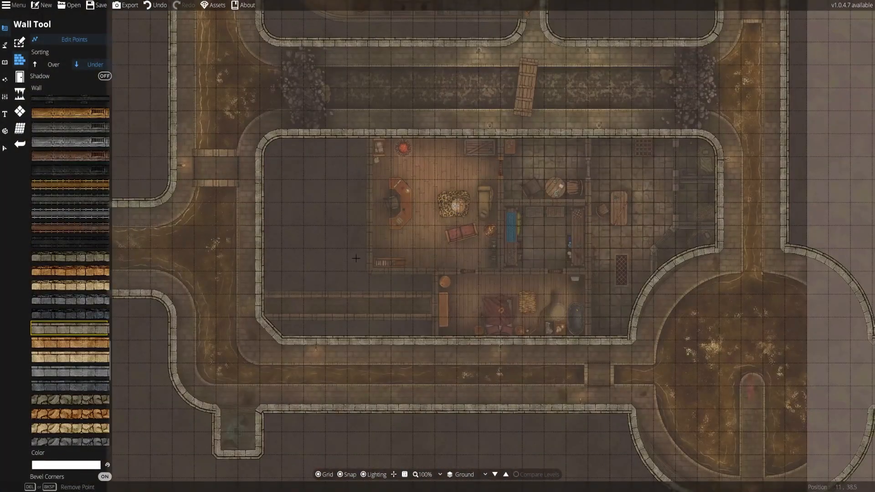
Review the walls from the southern rooms past the tavern to the northern rooms, and leave point editing.
{"action": "left_click_drag", "start_coordinate": [308, 243], "coordinate": [405, 320]}
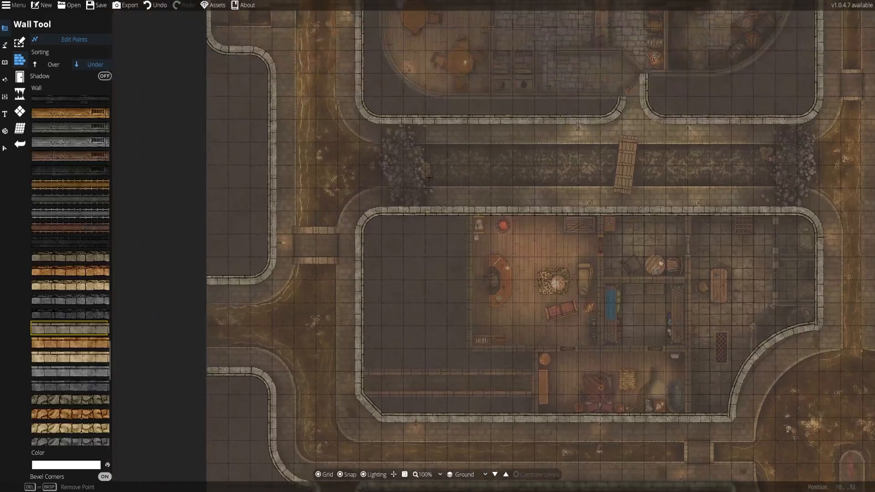
{"action": "left_click_drag", "start_coordinate": [414, 183], "coordinate": [376, 275]}
{"action": "left_click_drag", "start_coordinate": [474, 185], "coordinate": [481, 277]}
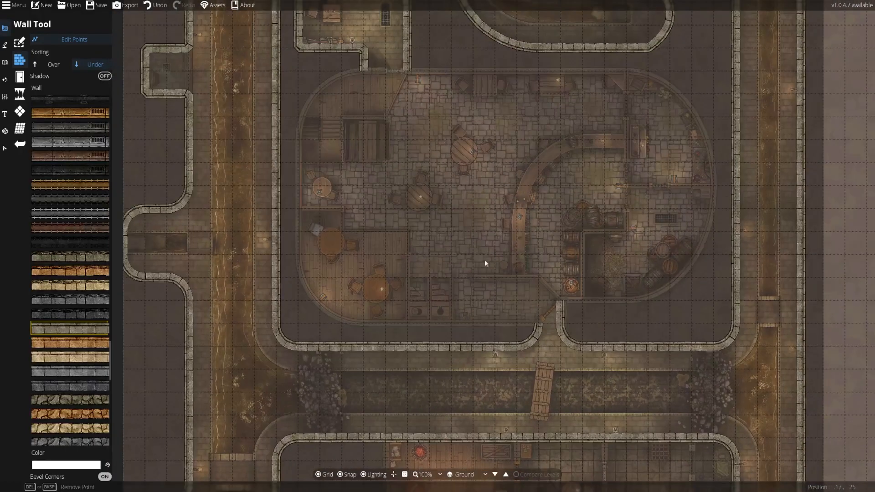
{"action": "left_click_drag", "start_coordinate": [512, 206], "coordinate": [499, 335]}
{"action": "left_click_drag", "start_coordinate": [402, 258], "coordinate": [394, 364]}
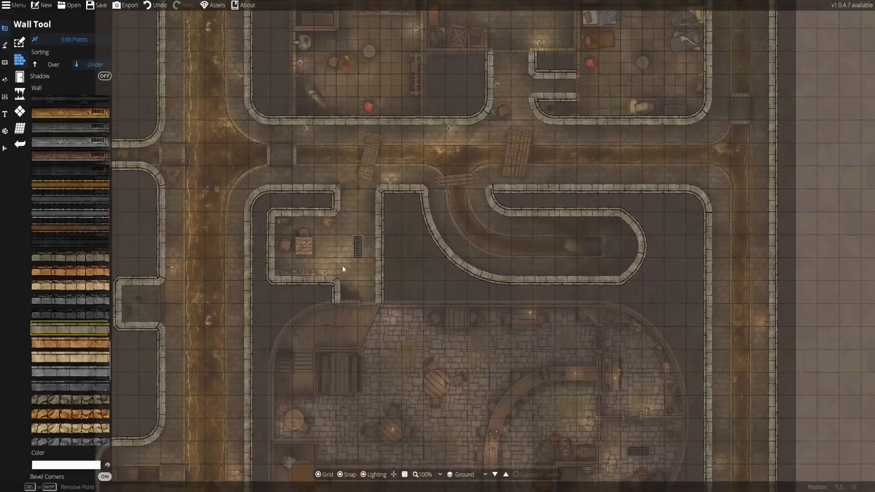
{"action": "left_click_drag", "start_coordinate": [382, 208], "coordinate": [374, 318]}
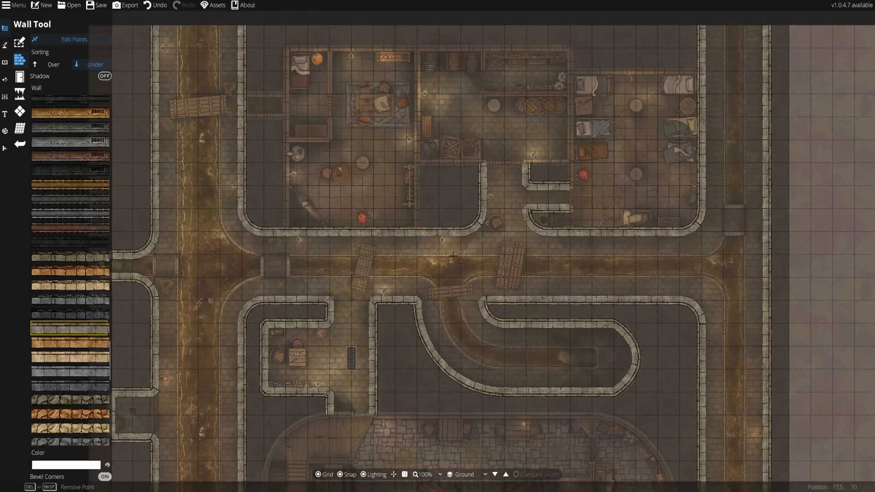
{"action": "left_click", "coordinate": [75, 41]}
{"action": "left_click_drag", "start_coordinate": [217, 241], "coordinate": [277, 191]}
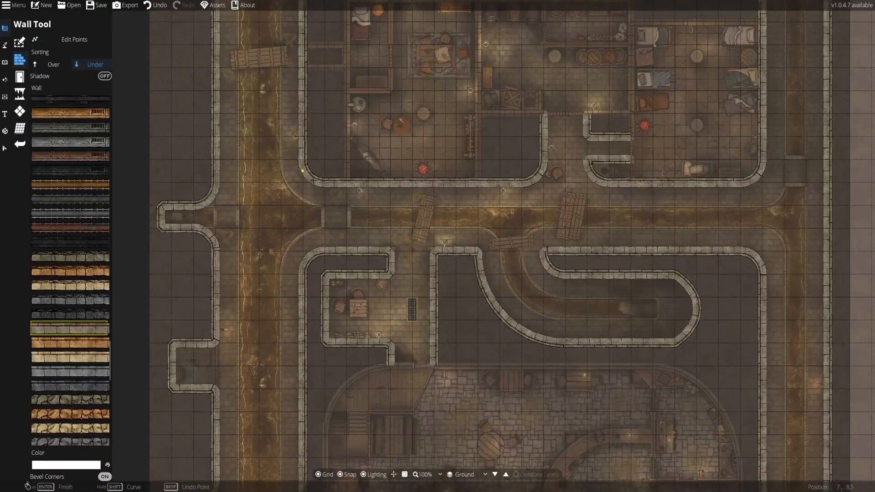
Draw a sample curved wall across the western canal junction, and undo it.
{"action": "scroll", "coordinate": [319, 228], "scroll_direction": "up", "scroll_amount": 4}
{"action": "left_click", "coordinate": [288, 191]}
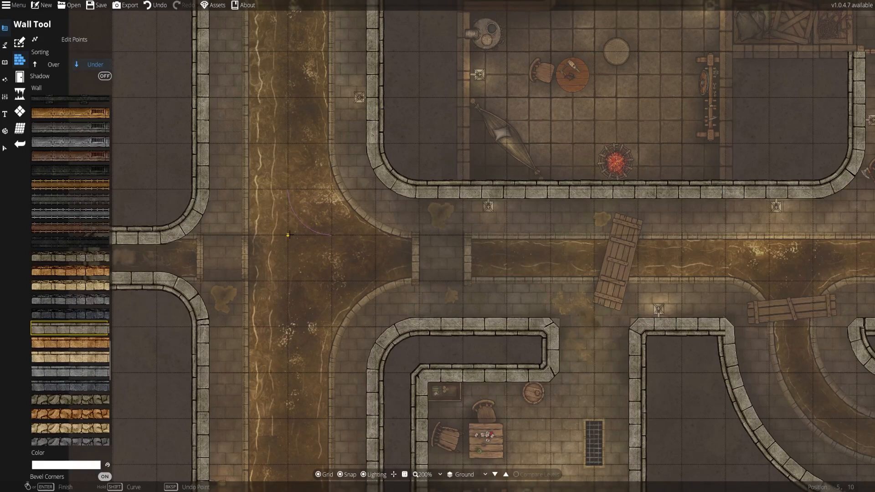
{"action": "left_click", "coordinate": [287, 235]}
{"action": "double_click", "coordinate": [419, 235]}
{"action": "key", "text": "ctrl+z"}
{"action": "left_click", "coordinate": [374, 281]}
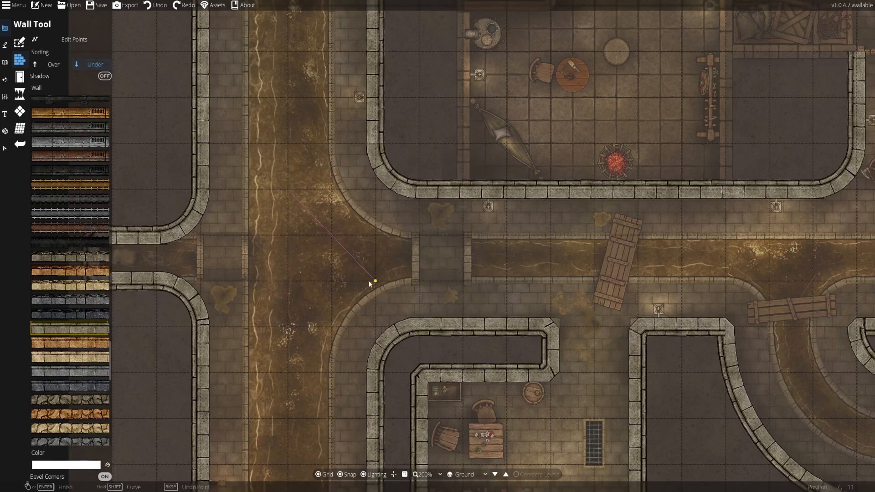
{"action": "right_click", "coordinate": [285, 277]}
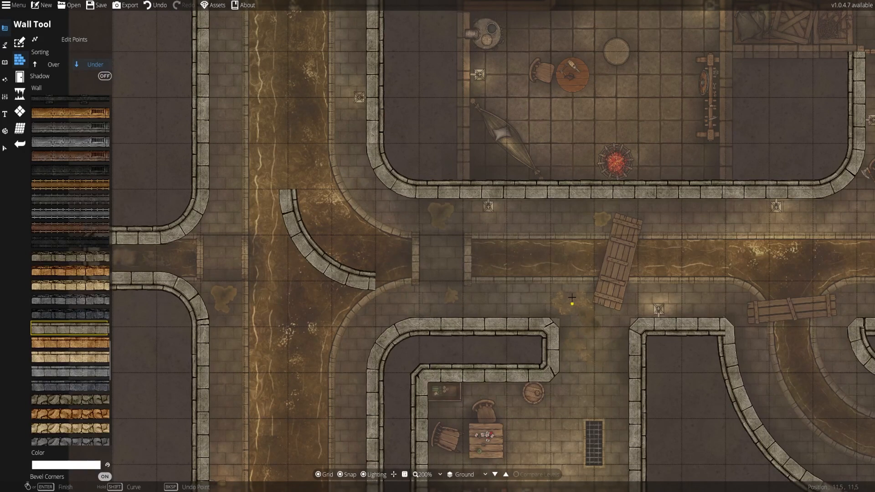
{"action": "key", "text": "ctrl+z"}
Examine the curved wall around the winding dead-end channel, switching point editing on and back off.
{"action": "left_click_drag", "start_coordinate": [681, 281], "coordinate": [489, 386]}
{"action": "left_click_drag", "start_coordinate": [577, 222], "coordinate": [396, 117]}
{"action": "left_click_drag", "start_coordinate": [592, 304], "coordinate": [510, 201]}
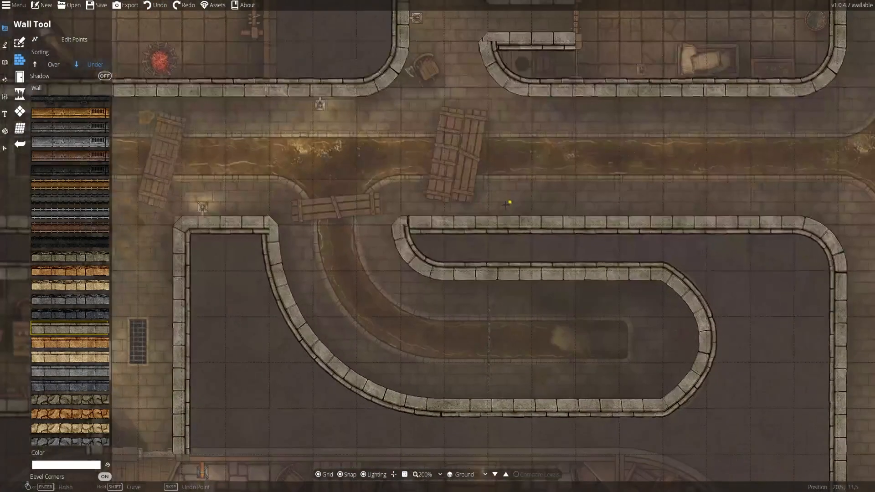
{"action": "left_click_drag", "start_coordinate": [605, 320], "coordinate": [397, 214]}
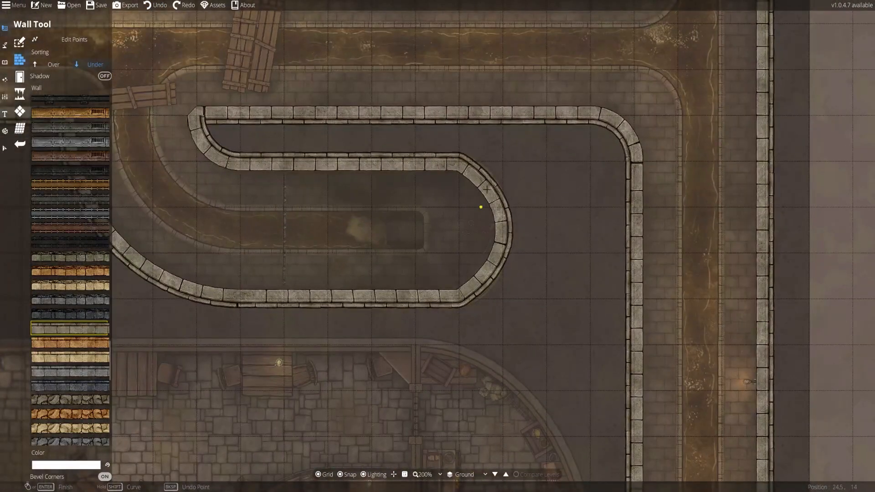
{"action": "left_click", "coordinate": [50, 39]}
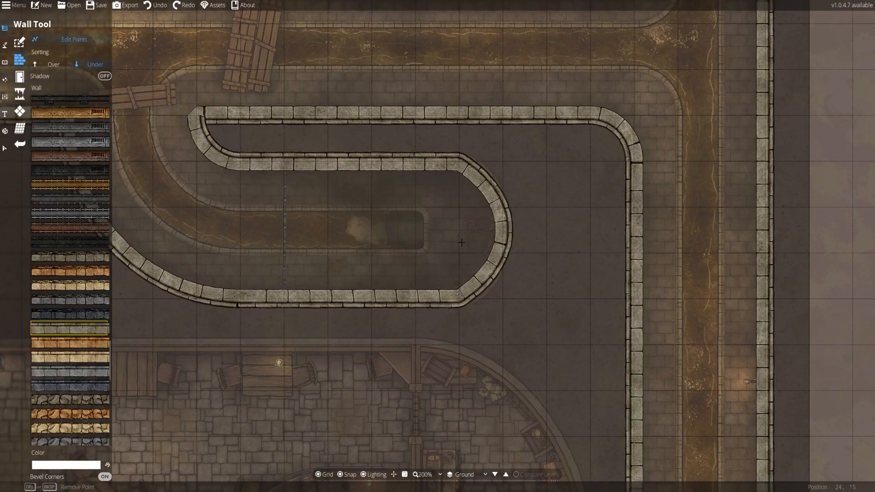
{"action": "left_click", "coordinate": [53, 42]}
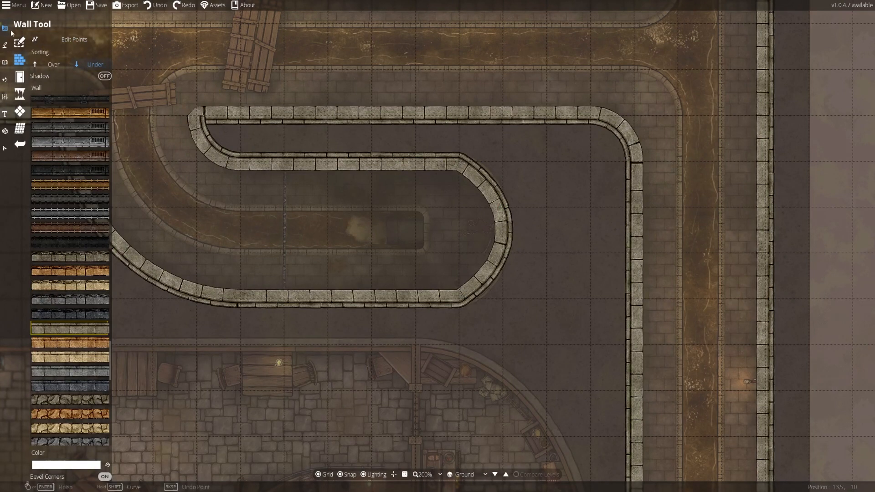
Check the walls down the eastern canal and all around the circular basin and its eastern alcove.
{"action": "mouse_move", "coordinate": [502, 312]}
{"action": "left_mouse_down"}
{"action": "mouse_move", "coordinate": [285, 47]}
{"action": "mouse_move", "coordinate": [417, 60]}
{"action": "left_mouse_up"}
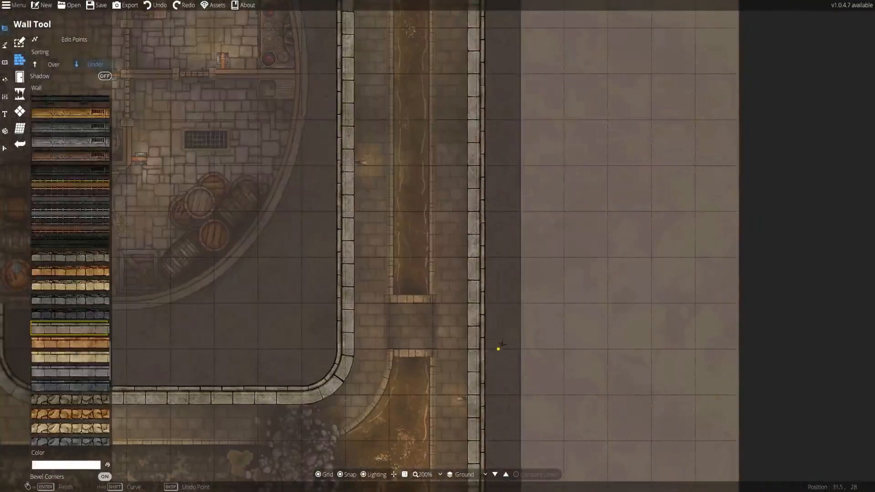
{"action": "left_click_drag", "start_coordinate": [498, 353], "coordinate": [471, 105]}
{"action": "left_click_drag", "start_coordinate": [494, 428], "coordinate": [522, 219]}
{"action": "left_click_drag", "start_coordinate": [490, 357], "coordinate": [507, 119]}
{"action": "scroll", "coordinate": [507, 118], "scroll_direction": "down", "scroll_amount": 2}
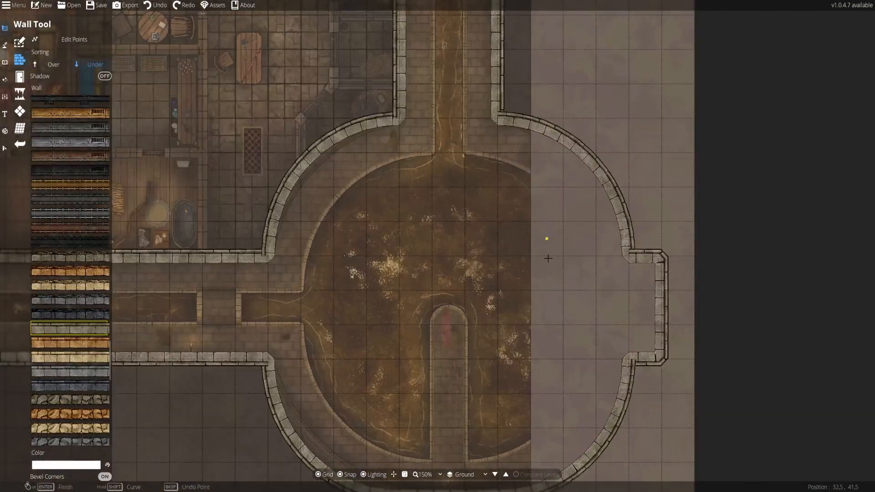
{"action": "left_click_drag", "start_coordinate": [463, 166], "coordinate": [463, 195]}
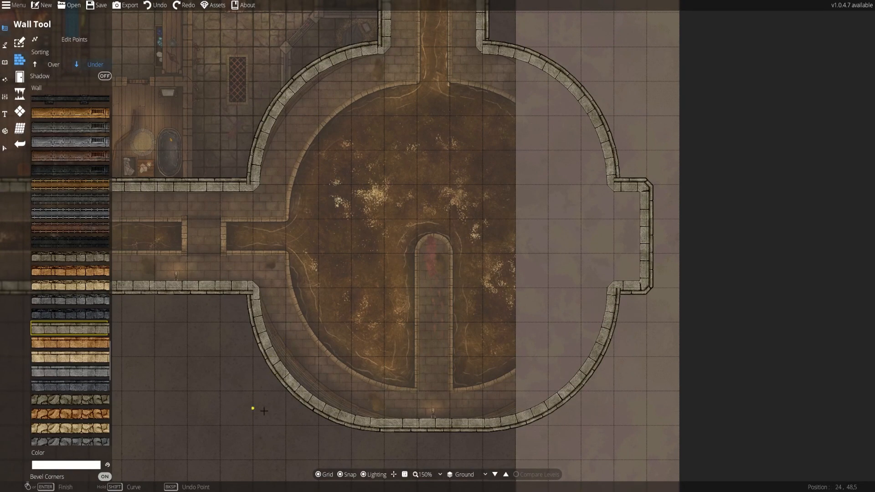
{"action": "left_click_drag", "start_coordinate": [329, 286], "coordinate": [304, 294]}
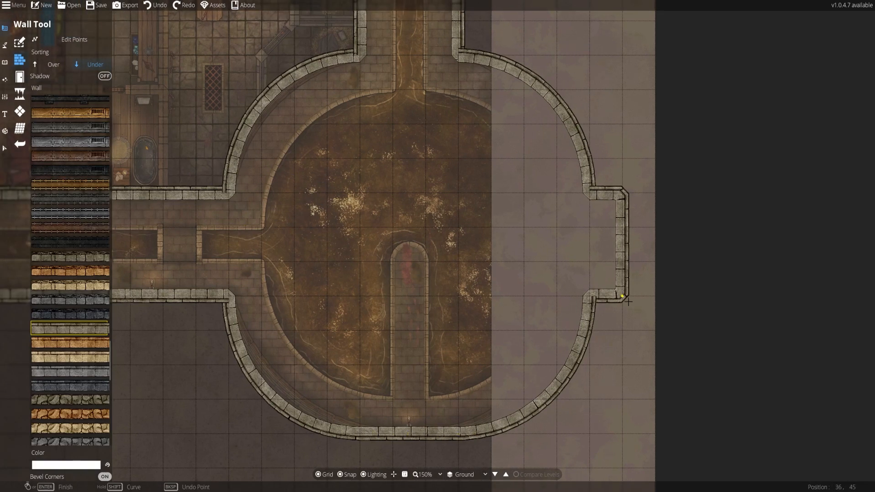
{"action": "left_click_drag", "start_coordinate": [313, 204], "coordinate": [332, 294]}
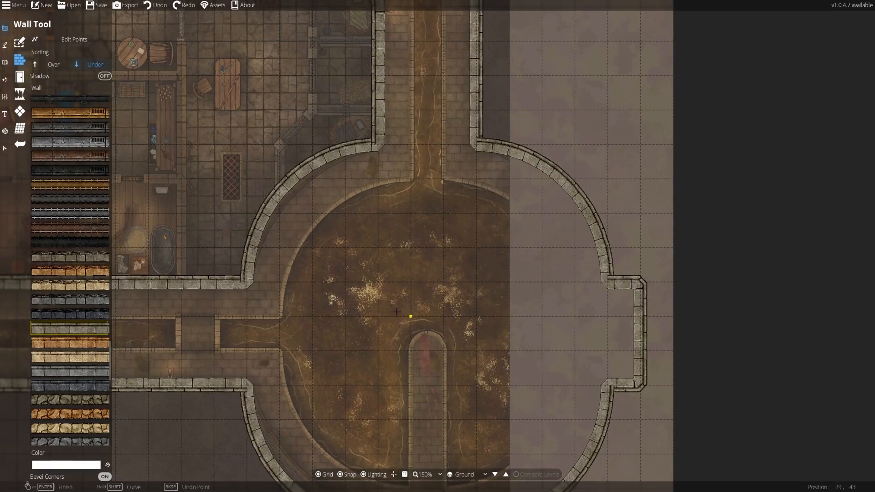
{"action": "left_click_drag", "start_coordinate": [397, 311], "coordinate": [417, 226]}
{"action": "left_click_drag", "start_coordinate": [384, 189], "coordinate": [445, 299]}
{"action": "left_click_drag", "start_coordinate": [394, 213], "coordinate": [475, 256]}
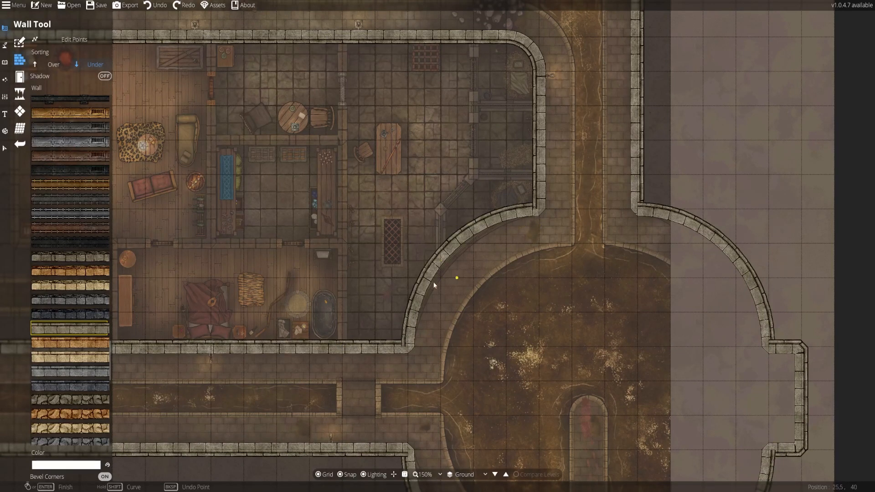
Check the walls around the southern rooms and western canal, then up past the tavern to the northern rooms.
{"action": "left_click_drag", "start_coordinate": [404, 318], "coordinate": [552, 196]}
{"action": "left_click_drag", "start_coordinate": [378, 247], "coordinate": [597, 234]}
{"action": "left_click_drag", "start_coordinate": [308, 230], "coordinate": [485, 273]}
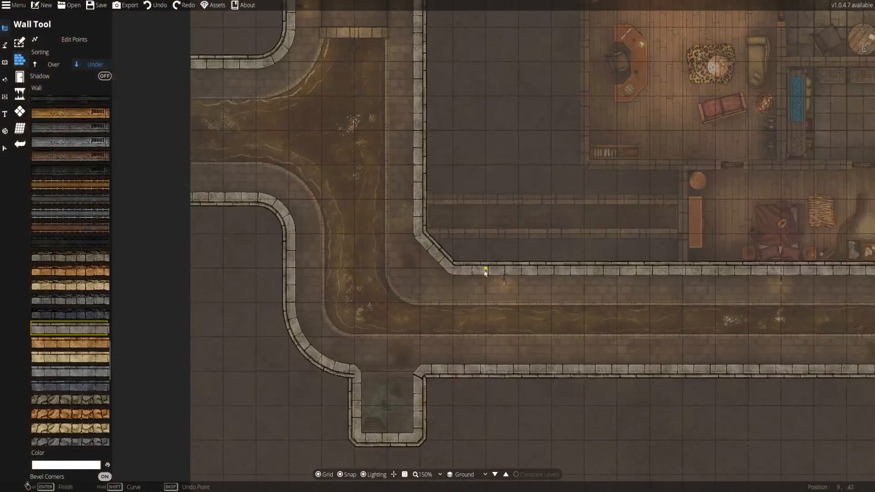
{"action": "left_click_drag", "start_coordinate": [457, 112], "coordinate": [312, 254]}
{"action": "left_click_drag", "start_coordinate": [342, 172], "coordinate": [348, 198]}
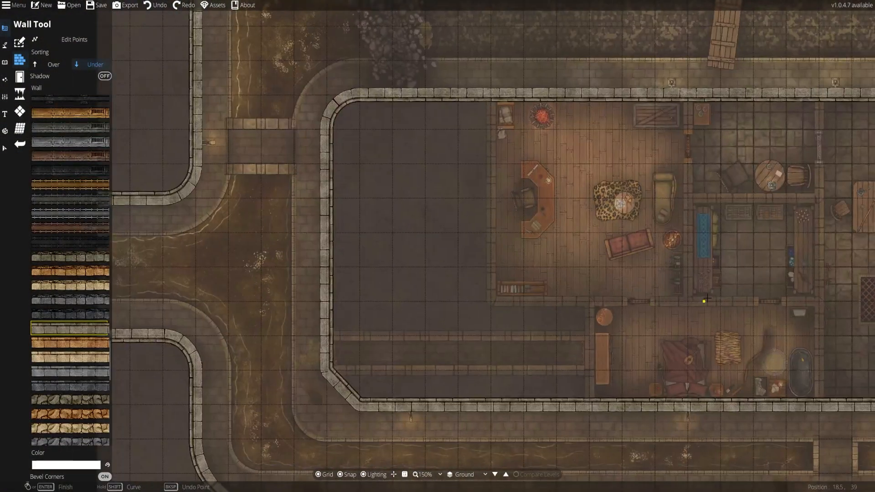
{"action": "left_click_drag", "start_coordinate": [707, 298], "coordinate": [430, 291]}
{"action": "left_click_drag", "start_coordinate": [580, 146], "coordinate": [585, 212]}
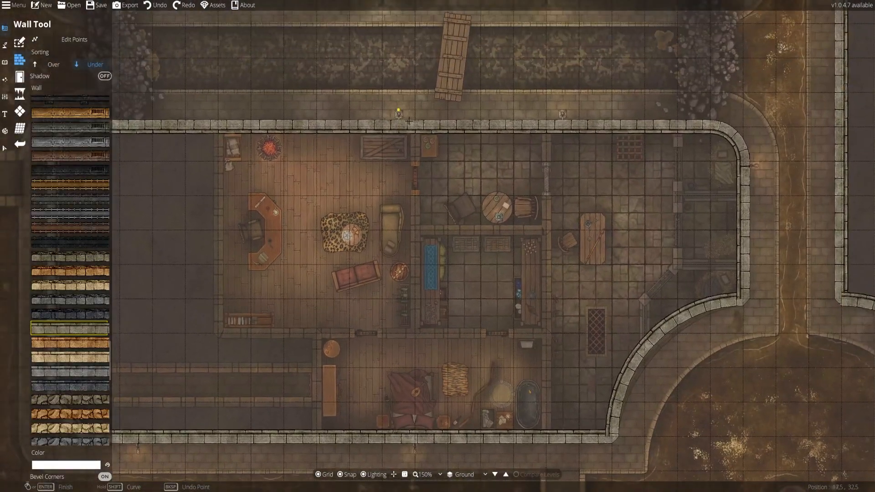
{"action": "left_click_drag", "start_coordinate": [408, 121], "coordinate": [508, 258]}
{"action": "left_click_drag", "start_coordinate": [336, 155], "coordinate": [498, 240]}
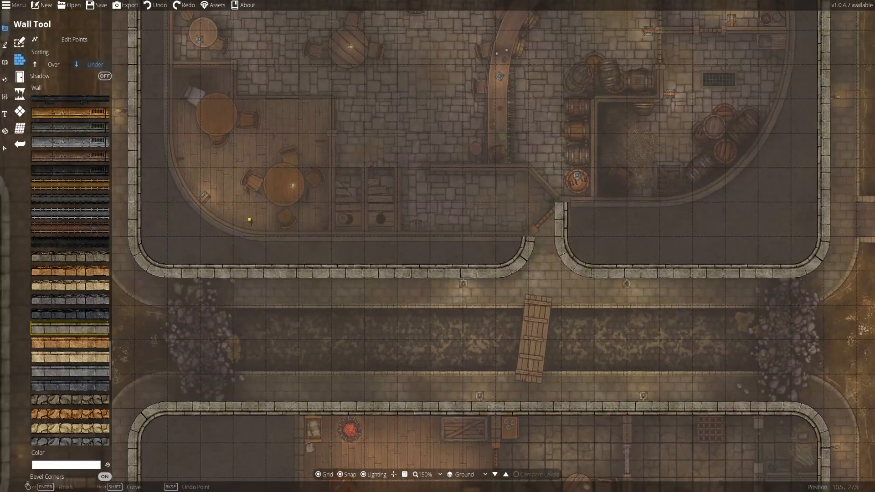
{"action": "left_click_drag", "start_coordinate": [366, 224], "coordinate": [338, 327]}
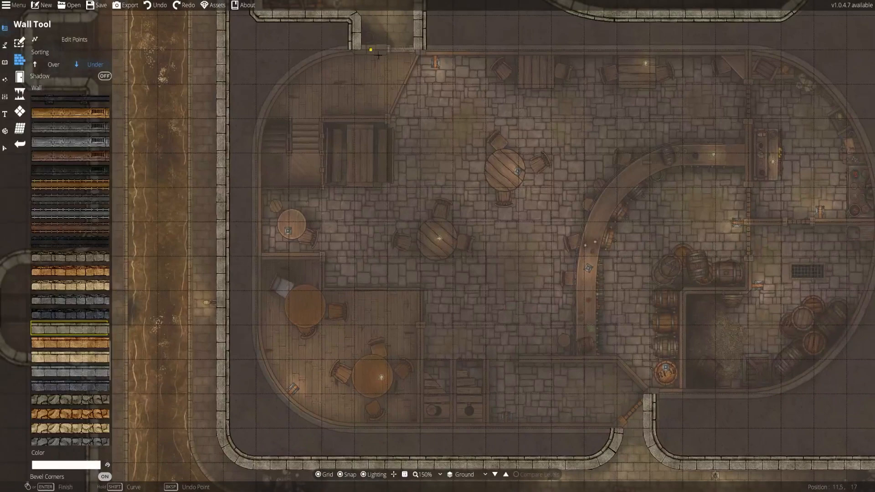
{"action": "left_click_drag", "start_coordinate": [567, 80], "coordinate": [382, 249]}
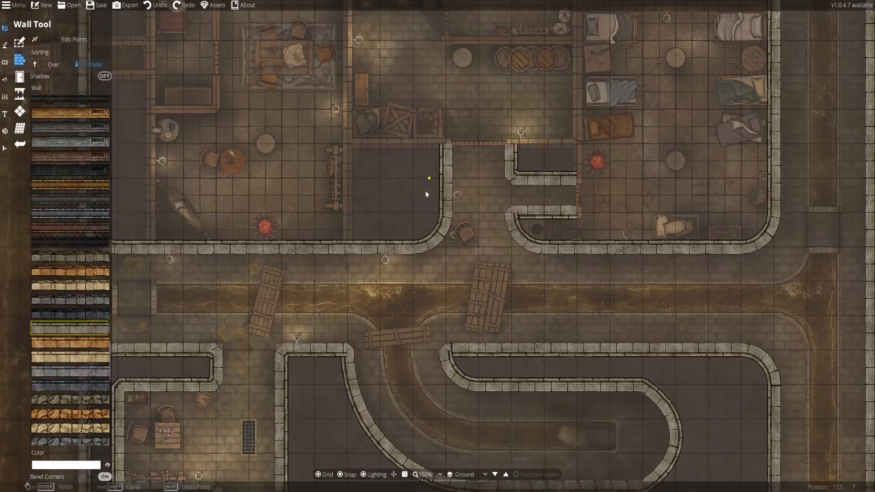
Check the walls around the winding channel and western junction, then down past the rubble-blocked canal to the circular basin.
{"action": "left_click_drag", "start_coordinate": [425, 192], "coordinate": [424, 319]}
{"action": "left_click_drag", "start_coordinate": [595, 445], "coordinate": [400, 259]}
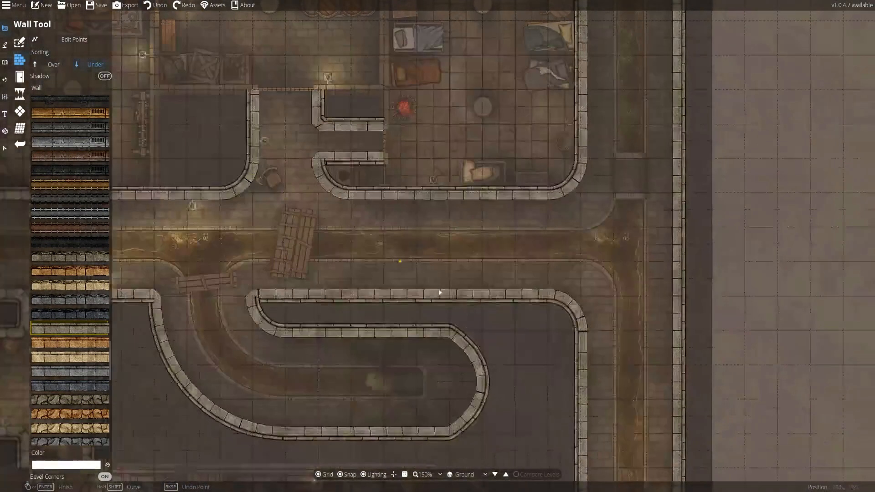
{"action": "left_click_drag", "start_coordinate": [463, 338], "coordinate": [457, 230]}
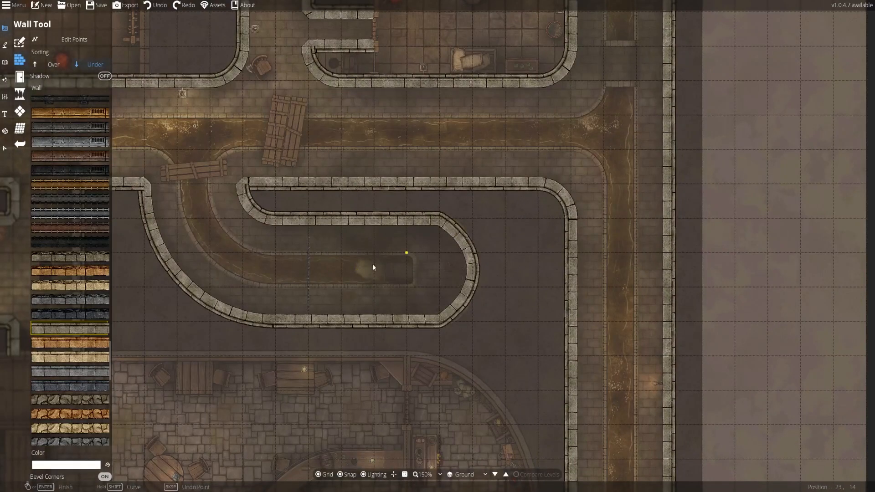
{"action": "left_click_drag", "start_coordinate": [373, 264], "coordinate": [535, 292]}
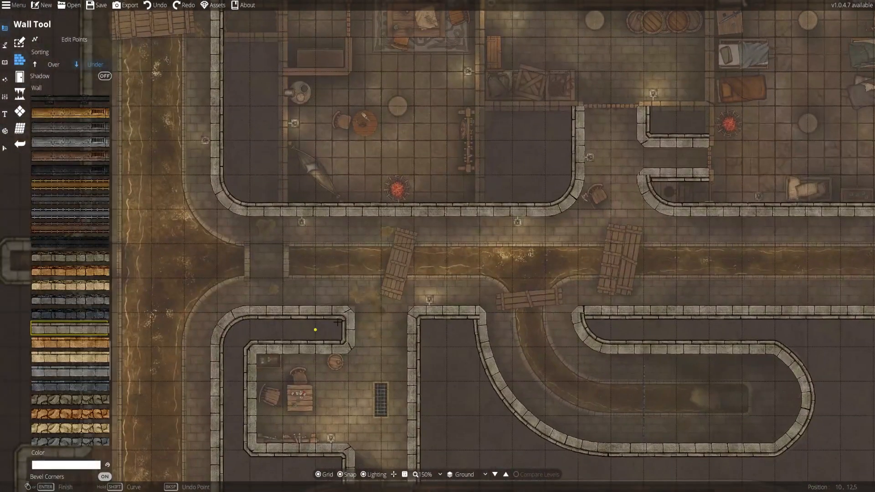
{"action": "left_click_drag", "start_coordinate": [337, 322], "coordinate": [413, 141]}
{"action": "left_click_drag", "start_coordinate": [504, 371], "coordinate": [442, 55]}
{"action": "left_click_drag", "start_coordinate": [442, 328], "coordinate": [541, 111]}
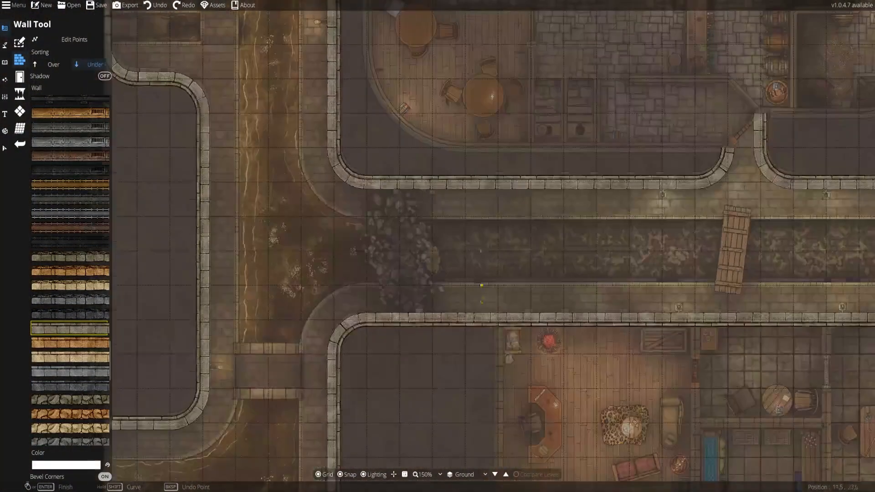
{"action": "left_click_drag", "start_coordinate": [482, 314], "coordinate": [476, 107]}
{"action": "left_click_drag", "start_coordinate": [539, 359], "coordinate": [378, 132]}
{"action": "left_click_drag", "start_coordinate": [672, 269], "coordinate": [474, 283]}
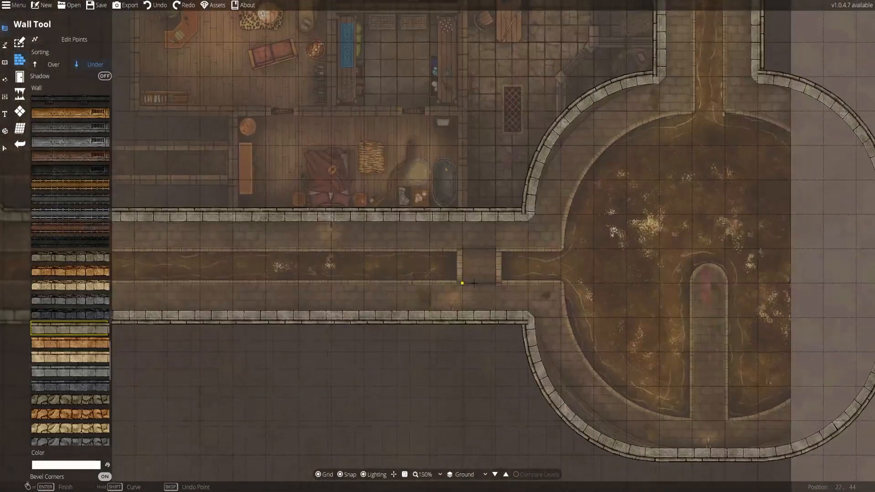
Check the walls from the circular basin up past the tavern to the northern rooms and the winding channel.
{"action": "scroll", "coordinate": [474, 283], "scroll_direction": "down", "scroll_amount": 1}
{"action": "left_click_drag", "start_coordinate": [454, 185], "coordinate": [498, 354]}
{"action": "left_click_drag", "start_coordinate": [388, 281], "coordinate": [336, 158]}
{"action": "left_click_drag", "start_coordinate": [333, 48], "coordinate": [371, 318]}
{"action": "left_click_drag", "start_coordinate": [439, 150], "coordinate": [437, 393]}
{"action": "left_click_drag", "start_coordinate": [379, 267], "coordinate": [535, 223]}
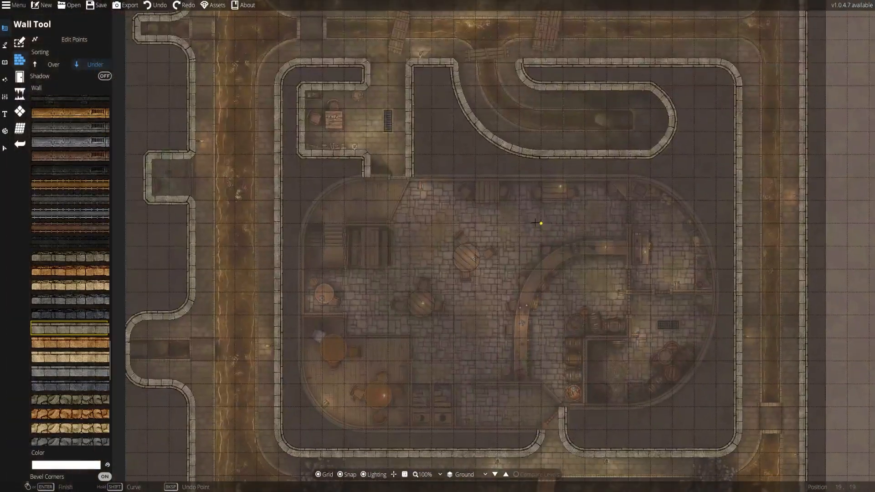
{"action": "left_click_drag", "start_coordinate": [442, 381], "coordinate": [414, 439]}
{"action": "left_click_drag", "start_coordinate": [384, 139], "coordinate": [384, 344]}
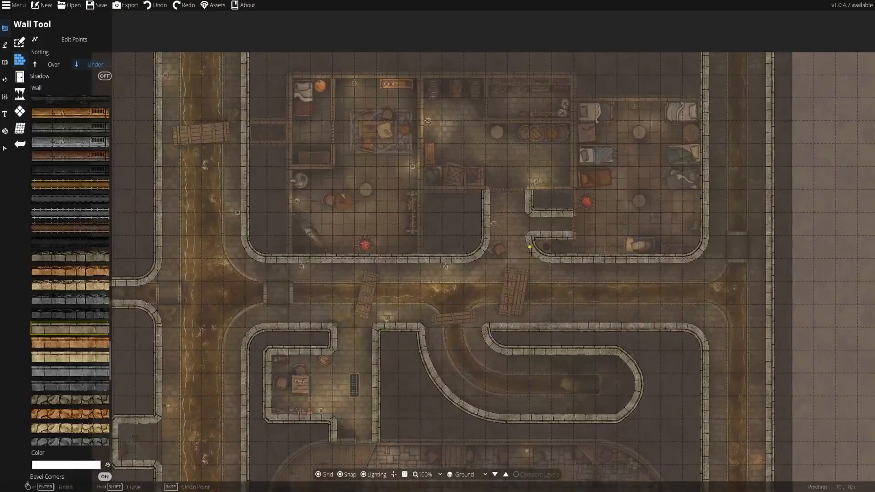
{"action": "left_click_drag", "start_coordinate": [311, 226], "coordinate": [305, 209]}
{"action": "left_click_drag", "start_coordinate": [536, 315], "coordinate": [389, 92]}
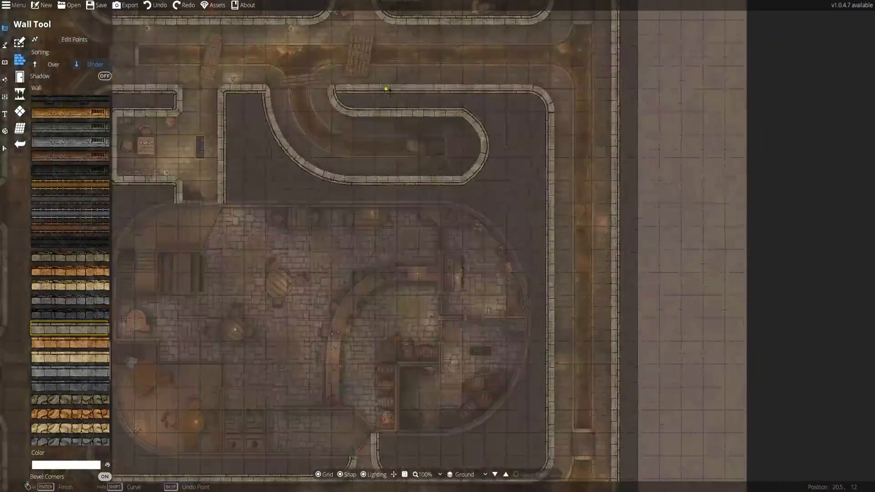
Check the walls around the southern rooms, the lower canal and the basin's eastern alcove, ending back at the tavern.
{"action": "left_click_drag", "start_coordinate": [342, 295], "coordinate": [384, 172]}
{"action": "left_click_drag", "start_coordinate": [355, 248], "coordinate": [459, 174]}
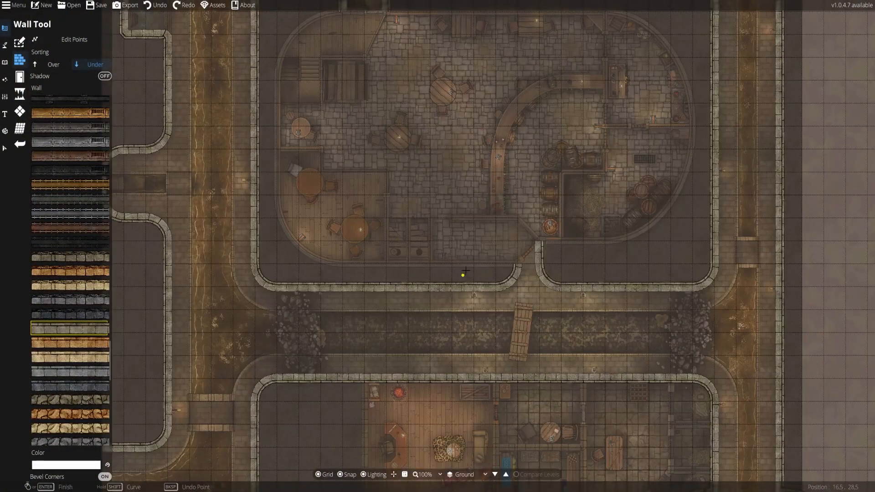
{"action": "left_click_drag", "start_coordinate": [365, 339], "coordinate": [400, 204]}
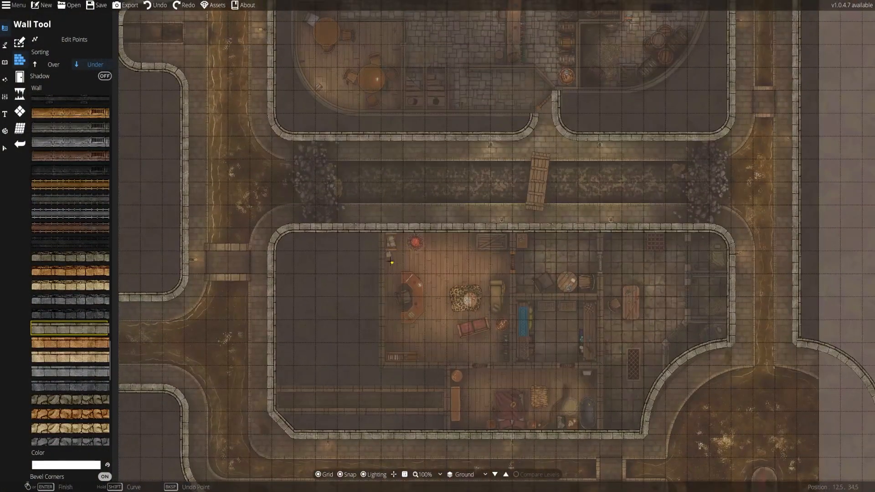
{"action": "left_click_drag", "start_coordinate": [399, 306], "coordinate": [418, 139]}
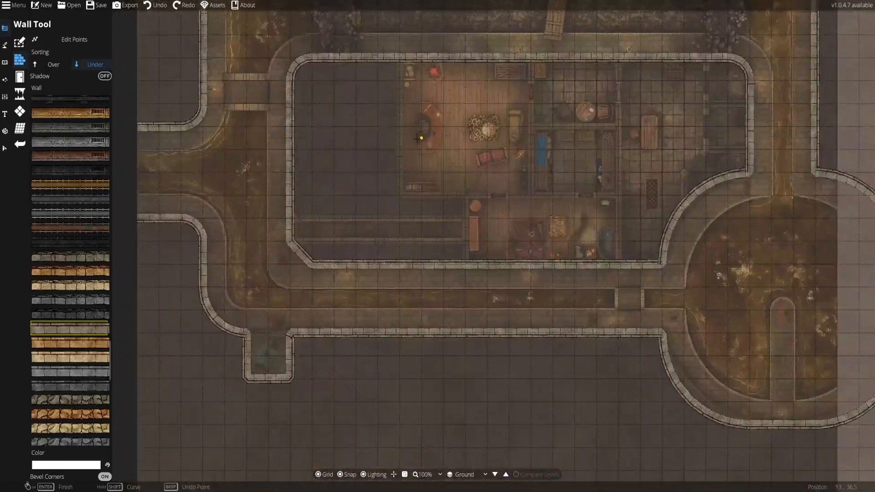
{"action": "left_click_drag", "start_coordinate": [591, 225], "coordinate": [396, 141]}
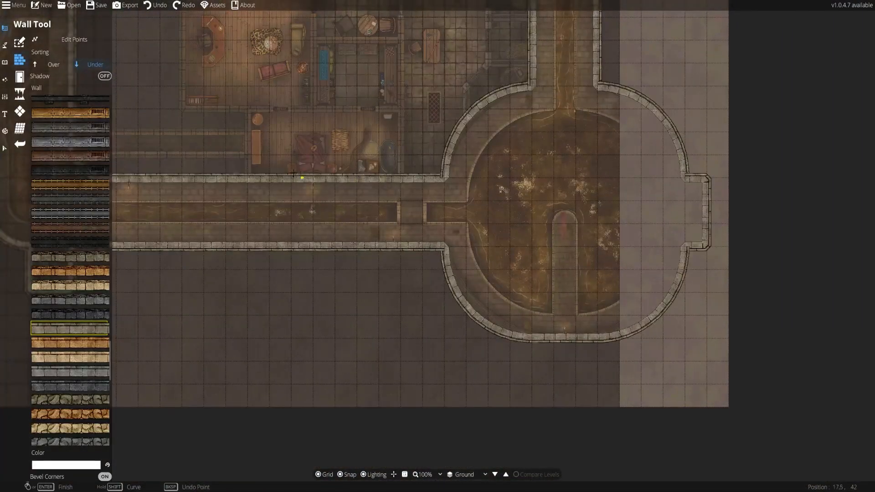
{"action": "left_click_drag", "start_coordinate": [293, 174], "coordinate": [406, 270]}
{"action": "left_click_drag", "start_coordinate": [337, 191], "coordinate": [382, 287]}
{"action": "left_click_drag", "start_coordinate": [467, 150], "coordinate": [459, 310]}
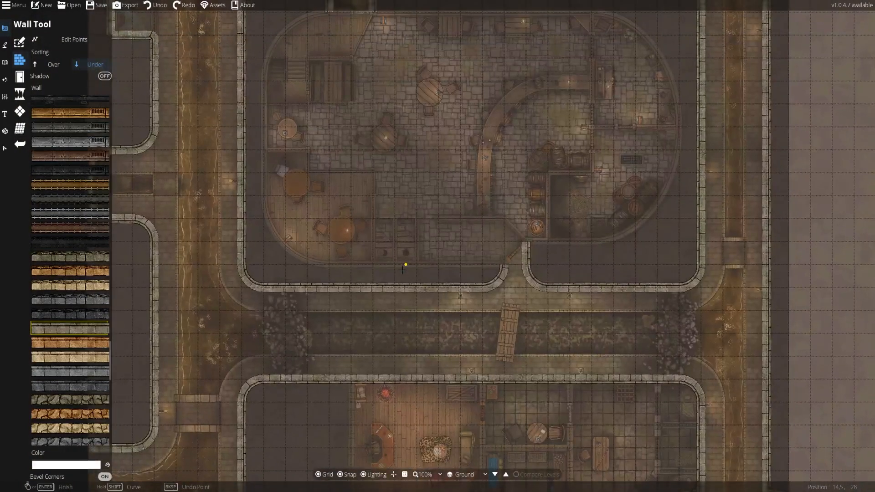
{"action": "left_click_drag", "start_coordinate": [435, 270], "coordinate": [431, 358]}
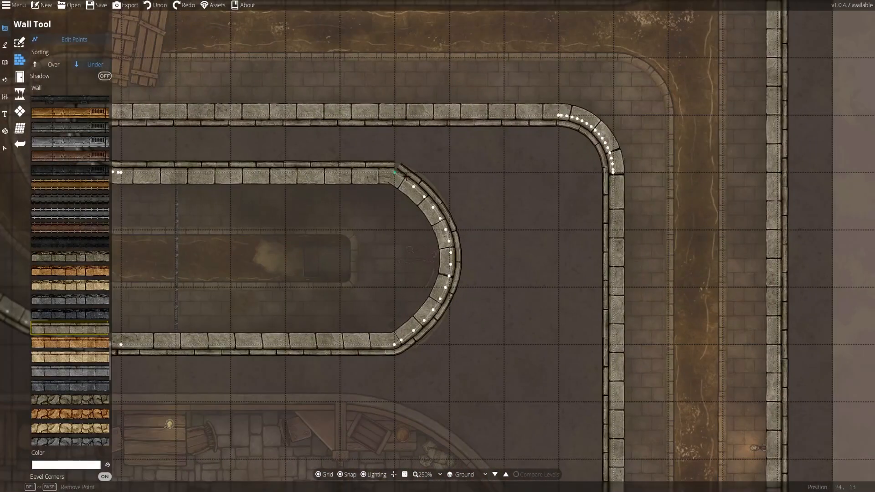
Delete several points along the rounded eastern end of the winding channel's wall, and undo the deletions.
{"action": "key", "text": "Delete"}
{"action": "key", "text": "Delete"}
{"action": "key", "text": "Delete"}
{"action": "key", "text": "Delete"}
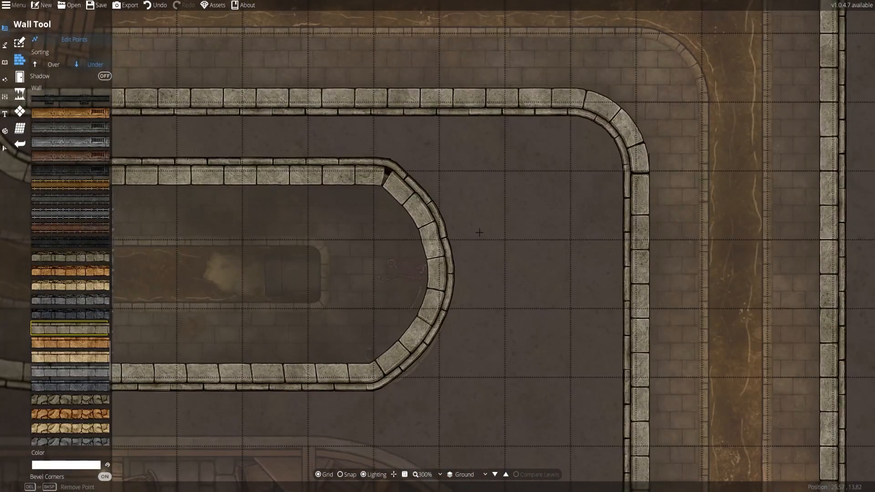
{"action": "key", "text": "ctrl+z"}
{"action": "key", "text": "ctrl+z"}
{"action": "key", "text": "ctrl+z"}
{"action": "key", "text": "ctrl+z"}
Nudge the upper corner point where the winding channel's wall begins its rounded eastern end.
{"action": "scroll", "coordinate": [572, 179], "scroll_direction": "down", "scroll_amount": 5}
{"action": "scroll", "coordinate": [538, 227], "scroll_direction": "up", "scroll_amount": 8}
{"action": "left_click_drag", "start_coordinate": [353, 197], "coordinate": [329, 198]}
{"action": "scroll", "coordinate": [514, 330], "scroll_direction": "down", "scroll_amount": 3}
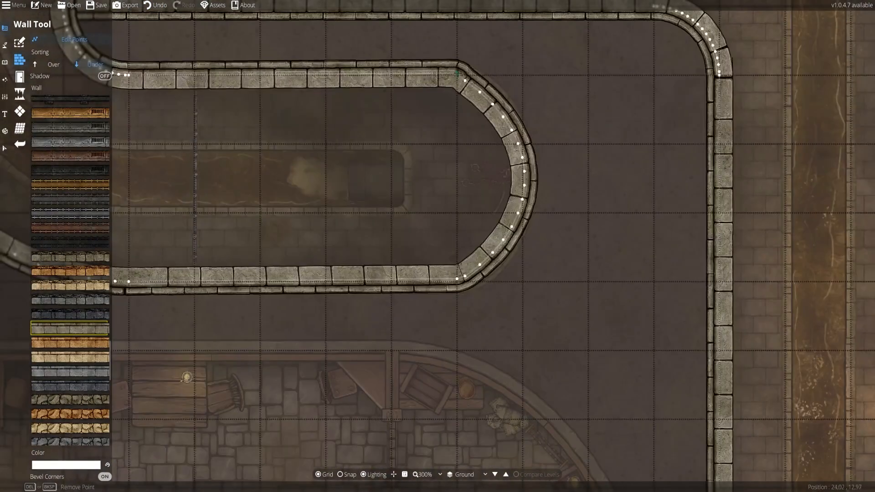
{"action": "mouse_move", "coordinate": [454, 76]}
{"action": "left_mouse_down"}
{"action": "mouse_move", "coordinate": [443, 76]}
{"action": "mouse_move", "coordinate": [450, 71]}
{"action": "left_mouse_up"}
{"action": "scroll", "coordinate": [443, 76], "scroll_direction": "up", "scroll_amount": 3}
{"action": "scroll", "coordinate": [517, 186], "scroll_direction": "down", "scroll_amount": 4}
Delete the entire wall that runs around the winding dead-end channel and down the eastern canal.
{"action": "left_click", "coordinate": [4, 148]}
{"action": "left_click", "coordinate": [285, 242]}
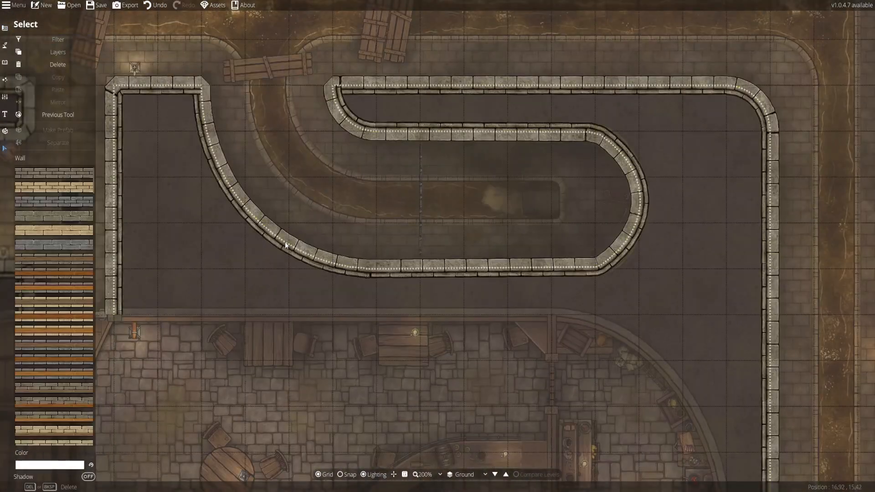
{"action": "key", "text": "Delete"}
Redraw the earthy stone wall up the eastern canal and around the winding dead-end channel, curving its corners to match the reference.
{"action": "left_click", "coordinate": [5, 27]}
{"action": "left_click", "coordinate": [20, 76]}
{"action": "left_click", "coordinate": [20, 59]}
{"action": "scroll", "coordinate": [83, 202], "scroll_direction": "down", "scroll_amount": 8}
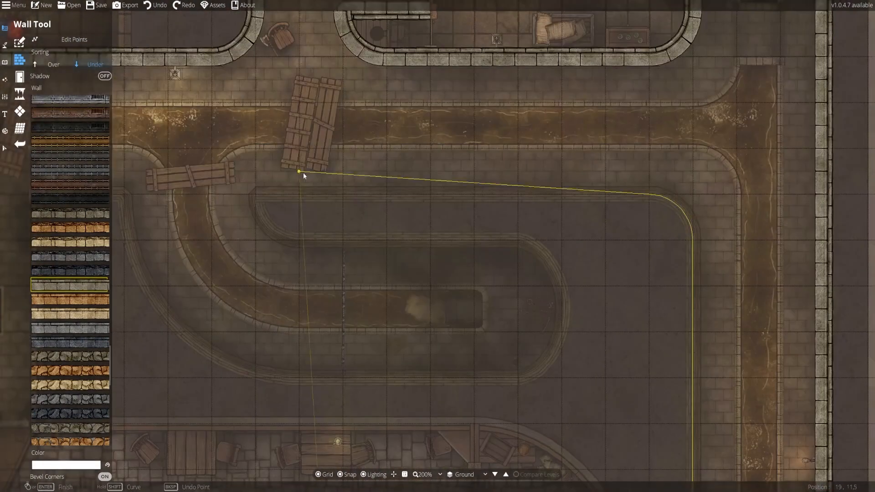
{"action": "left_click", "coordinate": [255, 195]}
{"action": "left_click", "coordinate": [299, 240], "text": "shift"}
{"action": "left_click", "coordinate": [517, 240]}
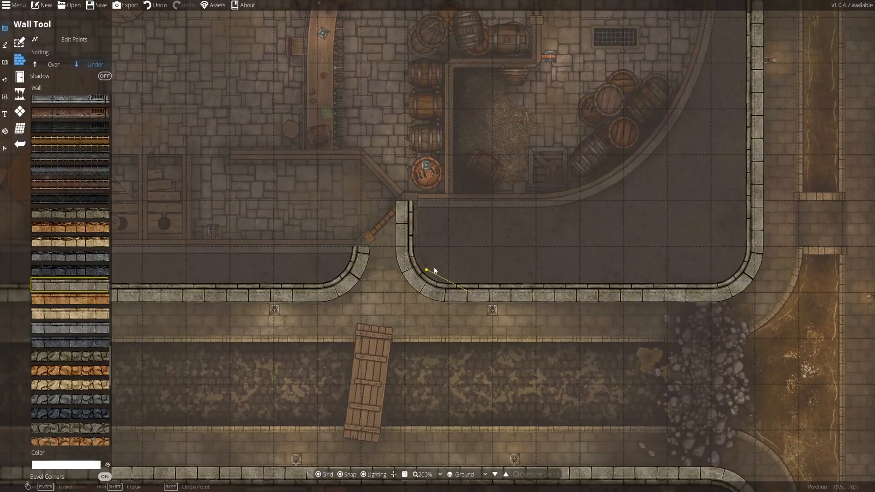
Try drawing a curved wall end east of the tavern's southern doorway, and undo it.
{"action": "left_click", "coordinate": [415, 247], "text": "shift"}
{"action": "left_click", "coordinate": [416, 292], "text": "shift"}
{"action": "right_click", "coordinate": [415, 201]}
{"action": "key", "text": "s"}
{"action": "key", "text": "ctrl+z"}
Remove the wall points forming the curve east of the tavern's southern doorway, leaving only the straight stretch.
{"action": "key", "text": "Tab"}
{"action": "scroll", "coordinate": [402, 299], "scroll_direction": "up", "scroll_amount": 1}
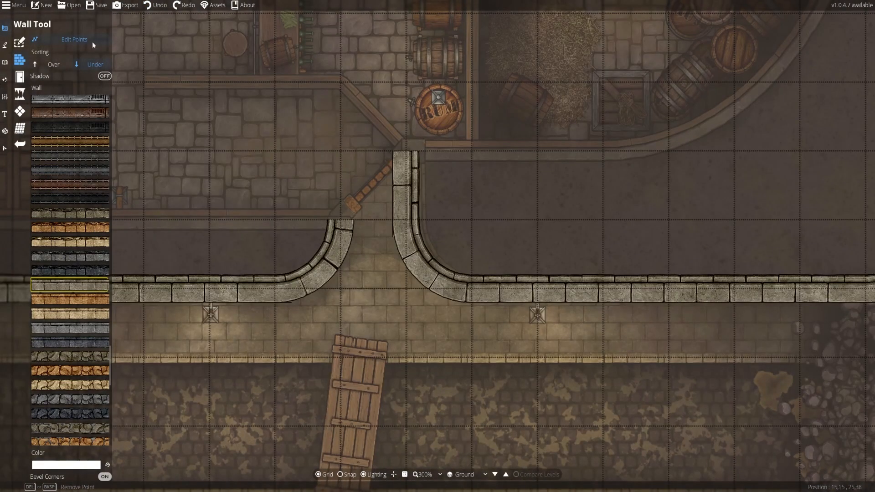
{"action": "key", "text": "Delete"}
{"action": "key", "text": "Delete"}
{"action": "key", "text": "Delete"}
{"action": "key", "text": "Delete"}
{"action": "key", "text": "Delete"}
{"action": "key", "text": "Delete"}
Draw a separate curved wall piece from the east side of the tavern's southern doorway to the straight wall.
{"action": "mouse_move", "coordinate": [469, 291]}
{"action": "left_mouse_down"}
{"action": "mouse_move", "coordinate": [496, 294]}
{"action": "mouse_move", "coordinate": [426, 228]}
{"action": "mouse_move", "coordinate": [424, 154]}
{"action": "left_mouse_up"}
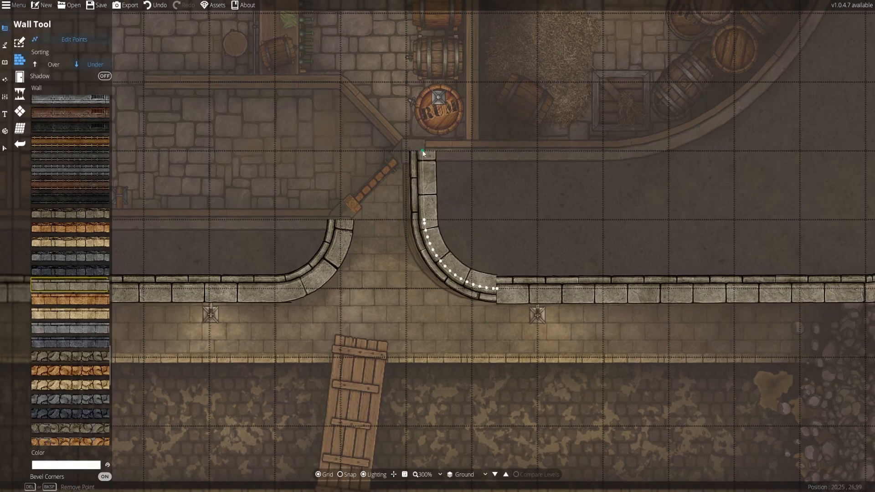
{"action": "key", "text": "ctrl+z"}
{"action": "key", "text": "Tab"}
{"action": "left_click", "coordinate": [422, 151]}
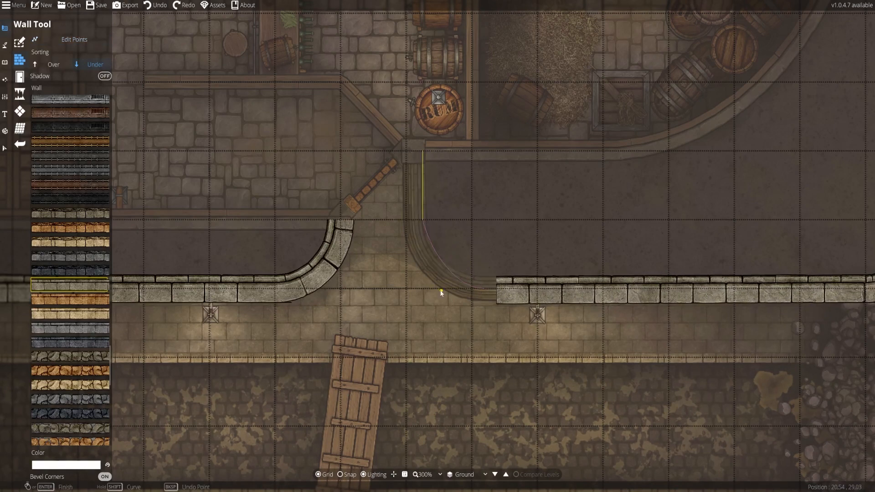
{"action": "left_click", "coordinate": [424, 288], "text": "shift"}
{"action": "left_click", "coordinate": [485, 288], "text": "shift"}
{"action": "right_click", "coordinate": [497, 289]}
{"action": "key", "text": "Tab"}
Nudge the lower points of the separate curved piece so that it lines up with the straight wall.
{"action": "scroll", "coordinate": [484, 279], "scroll_direction": "up", "scroll_amount": 5}
{"action": "left_click_drag", "start_coordinate": [477, 305], "coordinate": [477, 308]}
{"action": "left_click_drag", "start_coordinate": [462, 302], "coordinate": [461, 305]}
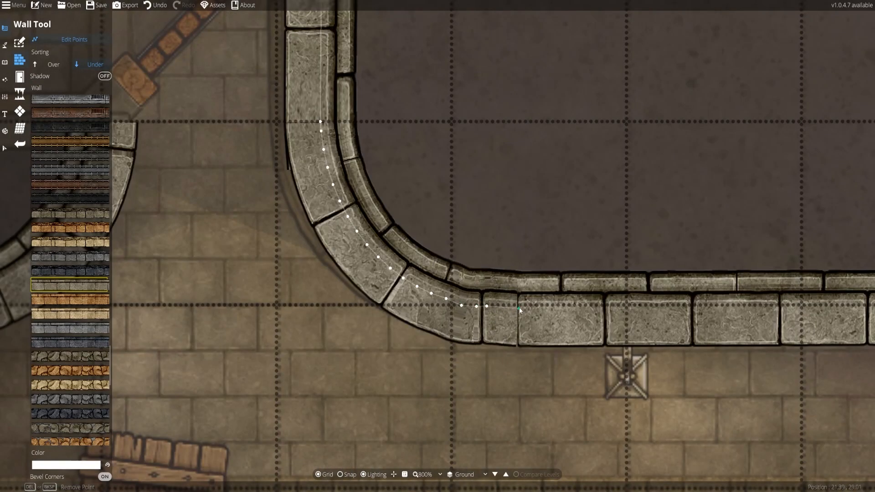
{"action": "left_click_drag", "start_coordinate": [519, 309], "coordinate": [520, 309]}
{"action": "left_click_drag", "start_coordinate": [486, 306], "coordinate": [445, 300]}
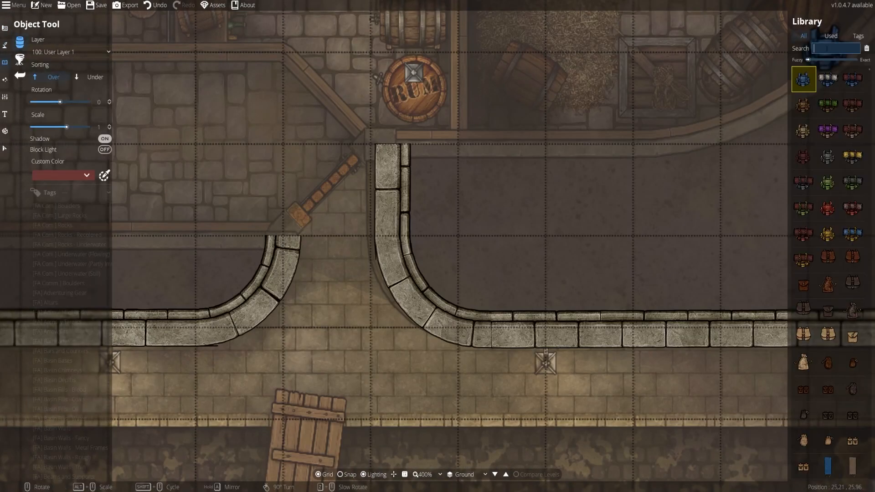
Search the asset library for "pillar" and pick the square stone pillar that matches the walls.
{"action": "type", "text": "pillar"}
{"action": "left_click", "coordinate": [835, 60]}
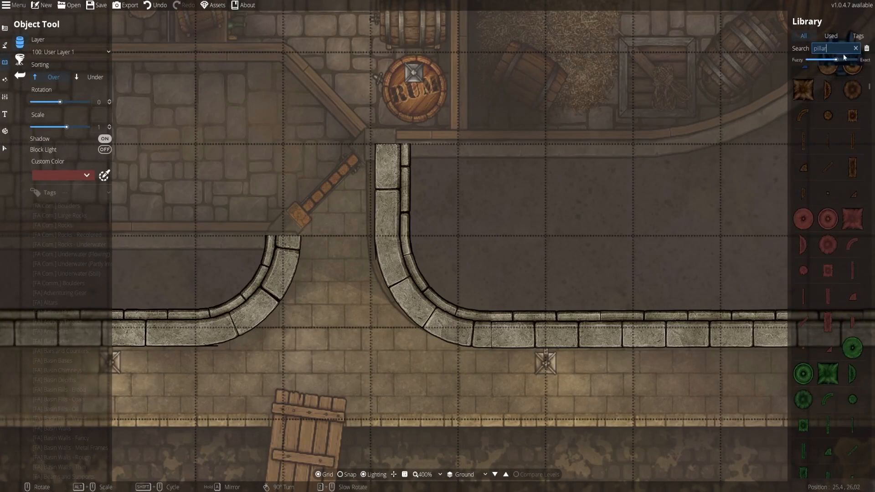
{"action": "scroll", "coordinate": [843, 250], "scroll_direction": "down", "scroll_amount": 20}
{"action": "left_click", "coordinate": [853, 252]}
Place unshadowed pillars on layer 700: Above Walls, covering the wall ends on both sides of the tavern's southern doorway.
{"action": "left_click", "coordinate": [71, 52]}
{"action": "left_click", "coordinate": [54, 130]}
{"action": "left_click", "coordinate": [105, 139]}
{"action": "key", "text": "s"}
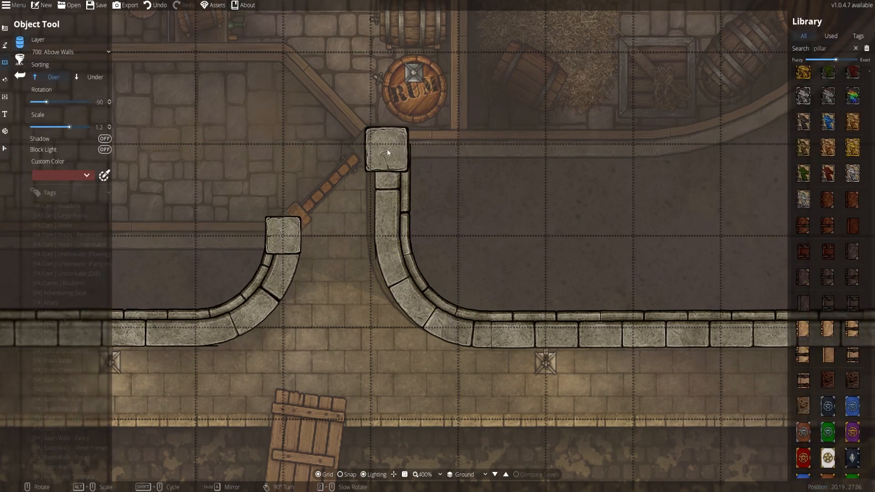
{"action": "left_click", "coordinate": [387, 149]}
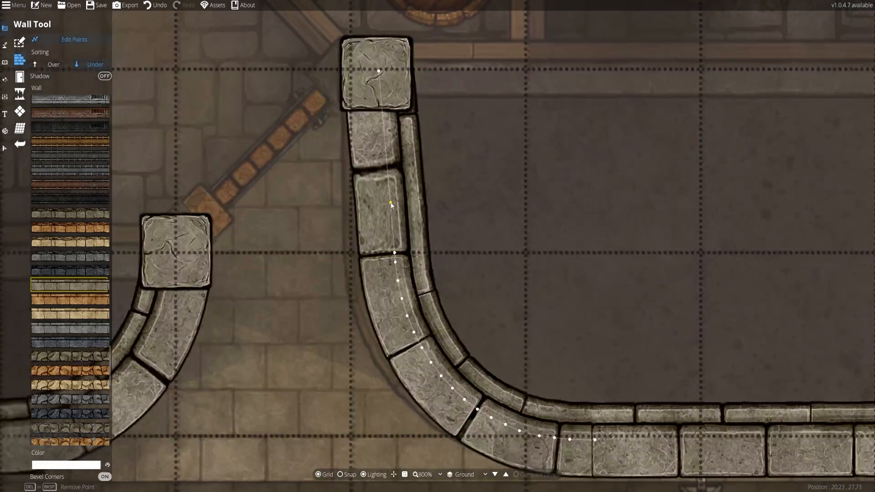
Try shifting the curved wall piece's upper points to align it with the eastern pillar, and undo the last shift.
{"action": "left_click_drag", "start_coordinate": [390, 203], "coordinate": [383, 200]}
{"action": "left_click_drag", "start_coordinate": [395, 252], "coordinate": [392, 252]}
{"action": "key", "text": "ctrl+z"}
Delete the separate curved wall piece below the eastern doorway pillar.
{"action": "left_click", "coordinate": [5, 148]}
{"action": "left_click", "coordinate": [455, 365]}
{"action": "key", "text": "Delete"}
{"action": "left_click", "coordinate": [5, 29]}
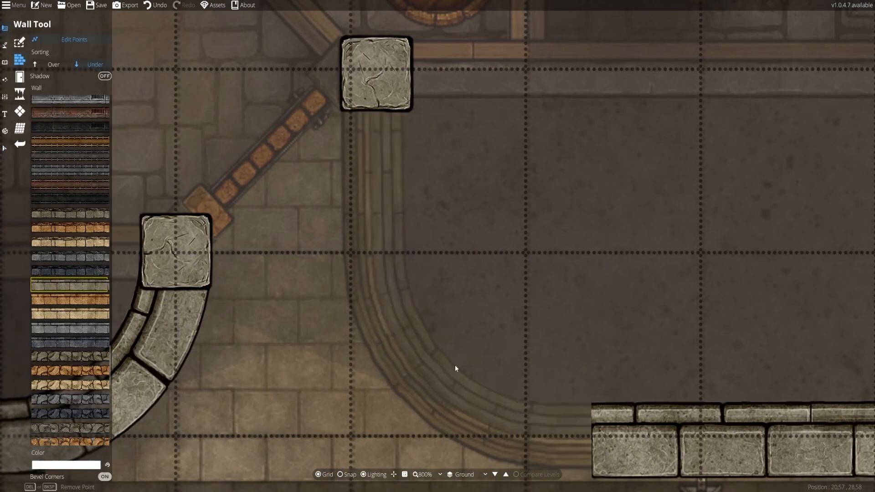
{"action": "left_click_drag", "start_coordinate": [454, 365], "coordinate": [424, 323]}
Try drawing the curved wall from the straight wall's end up to the eastern doorway pillar, and undo it.
{"action": "left_click", "coordinate": [562, 393]}
{"action": "left_click", "coordinate": [348, 393], "text": "shift"}
{"action": "left_click", "coordinate": [347, 30]}
{"action": "right_click", "coordinate": [348, 30]}
{"action": "key", "text": "ctrl+z"}
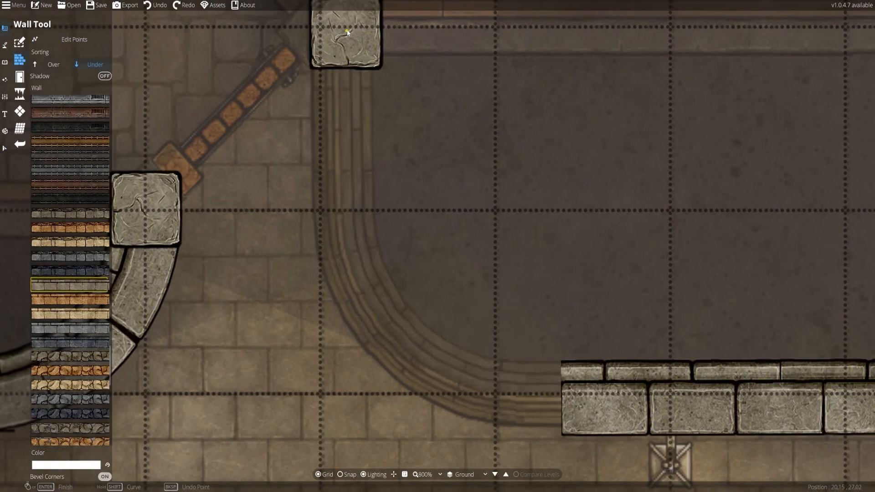
Draw a wall from the eastern doorway pillar straight down, then curving into the southern straight wall.
{"action": "left_click", "coordinate": [347, 28]}
{"action": "left_click", "coordinate": [347, 210]}
{"action": "left_click", "coordinate": [495, 395]}
{"action": "left_click", "coordinate": [351, 395], "text": "shift"}
{"action": "left_click", "coordinate": [564, 394]}
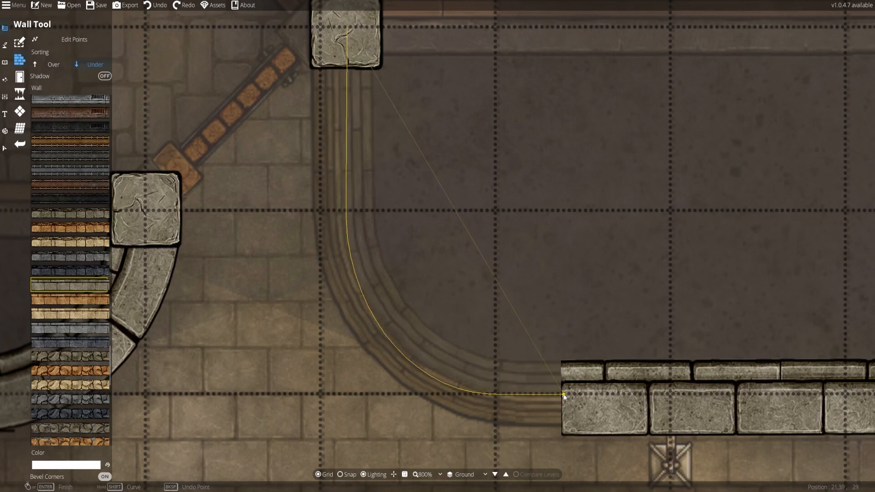
{"action": "right_click", "coordinate": [417, 157]}
Adjust the new curved wall's end and curve points so it meets the straight wall flush and bends smoothly.
{"action": "left_click", "coordinate": [73, 40]}
{"action": "left_click_drag", "start_coordinate": [563, 395], "coordinate": [567, 398]}
{"action": "left_click_drag", "start_coordinate": [495, 394], "coordinate": [508, 397]}
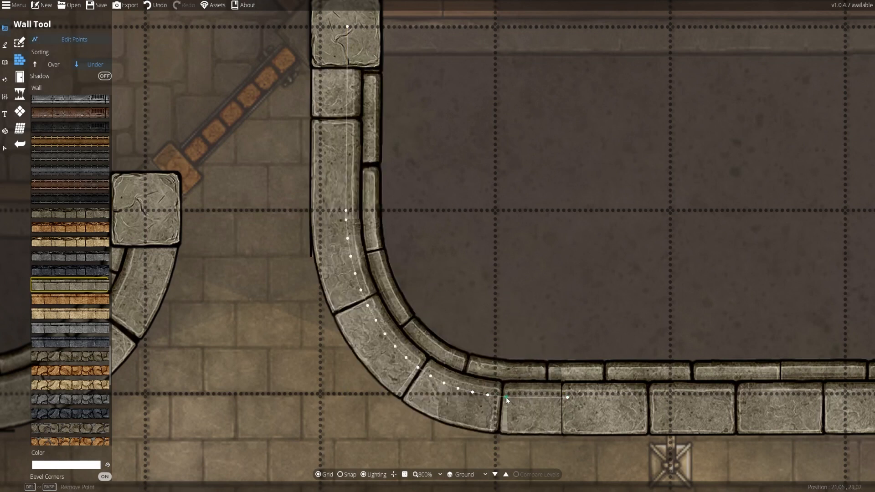
{"action": "left_click_drag", "start_coordinate": [346, 211], "coordinate": [344, 196]}
Search the asset library for "wall stone" and pick a straight fountain wall piece for the doorway.
{"action": "left_click", "coordinate": [5, 62]}
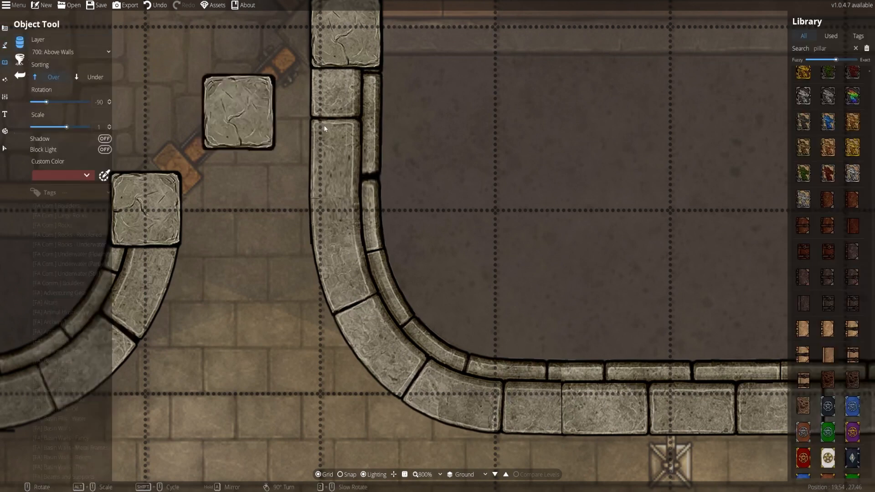
{"action": "left_click", "coordinate": [838, 49]}
{"action": "type", "text": "wall stone"}
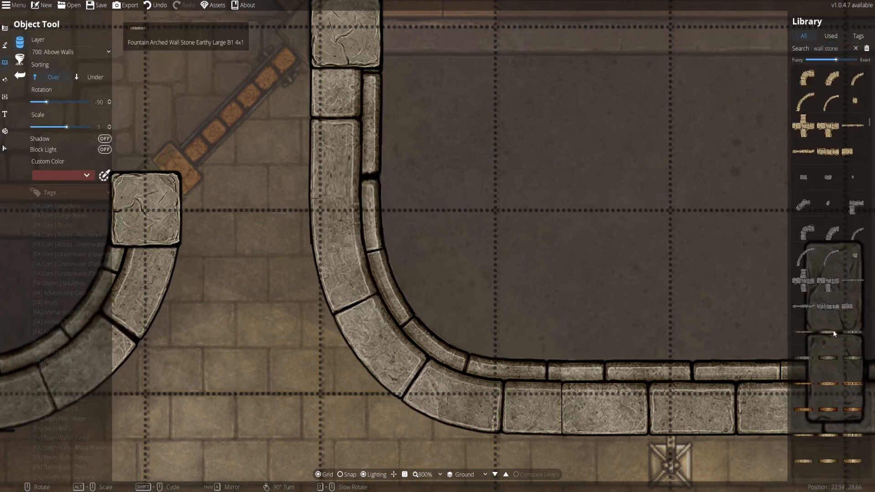
{"action": "scroll", "coordinate": [828, 228], "scroll_direction": "down", "scroll_amount": 5}
{"action": "left_click", "coordinate": [828, 335]}
{"action": "left_click_drag", "start_coordinate": [297, 46], "coordinate": [353, 134]}
{"action": "scroll", "coordinate": [353, 133], "scroll_direction": "up", "scroll_amount": 3}
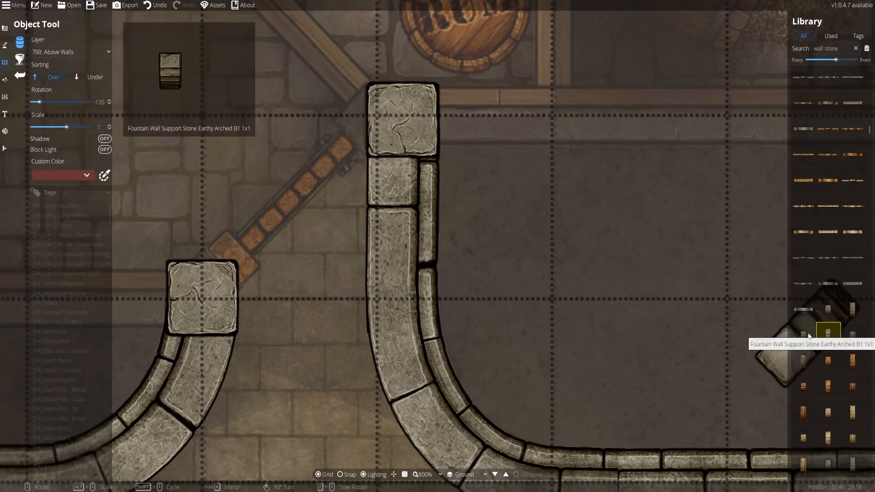
{"action": "scroll", "coordinate": [831, 330], "scroll_direction": "up", "scroll_amount": 5}
{"action": "left_click", "coordinate": [803, 358]}
Try earthy stone fountain wall pieces across the diagonal gap between the tavern doorway's pillars.
{"action": "scroll", "coordinate": [312, 178], "scroll_direction": "up", "scroll_amount": 5}
{"action": "scroll", "coordinate": [301, 190], "scroll_direction": "up", "scroll_amount": 1}
{"action": "scroll", "coordinate": [299, 195], "scroll_direction": "down", "scroll_amount": 2}
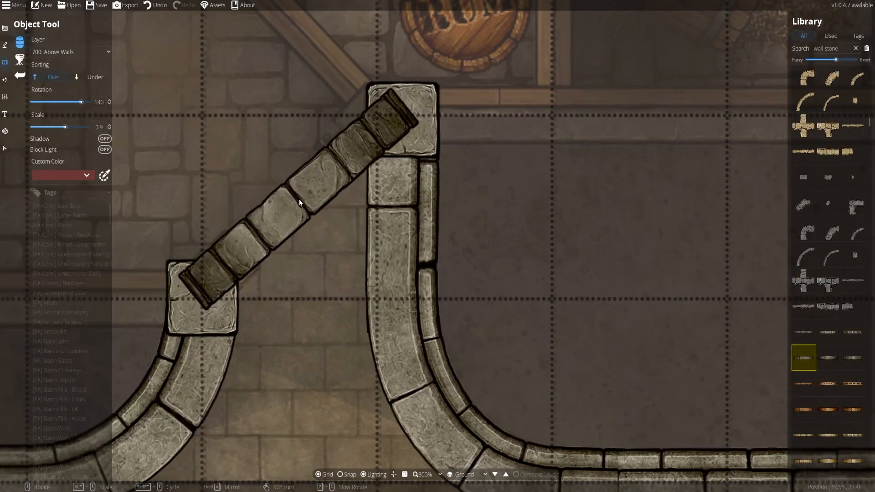
{"action": "scroll", "coordinate": [310, 200], "scroll_direction": "down", "scroll_amount": 3}
{"action": "scroll", "coordinate": [844, 242], "scroll_direction": "down", "scroll_amount": 5}
{"action": "left_click_drag", "start_coordinate": [869, 127], "coordinate": [871, 166]}
{"action": "left_click", "coordinate": [828, 170]}
{"action": "scroll", "coordinate": [394, 283], "scroll_direction": "down", "scroll_amount": 6}
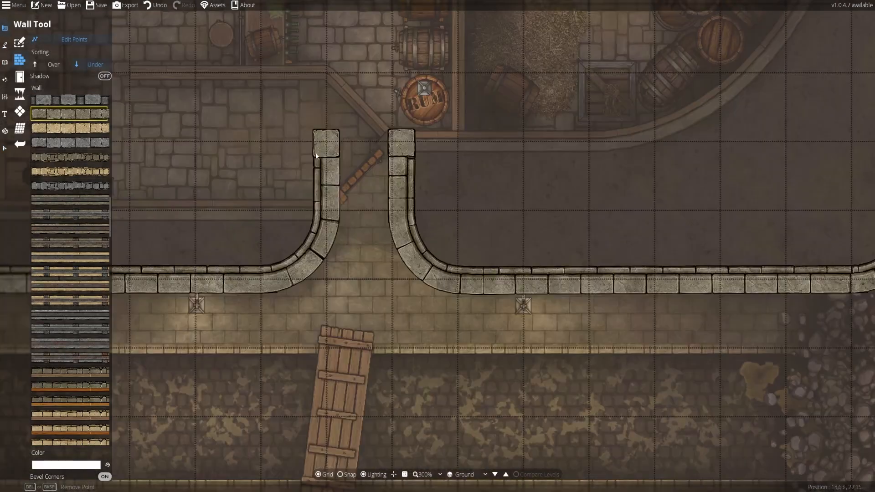
Trace the tavern's rounded outer wall in earthy stone from the southern doorway all the way around and back to it.
{"action": "left_click", "coordinate": [315, 152]}
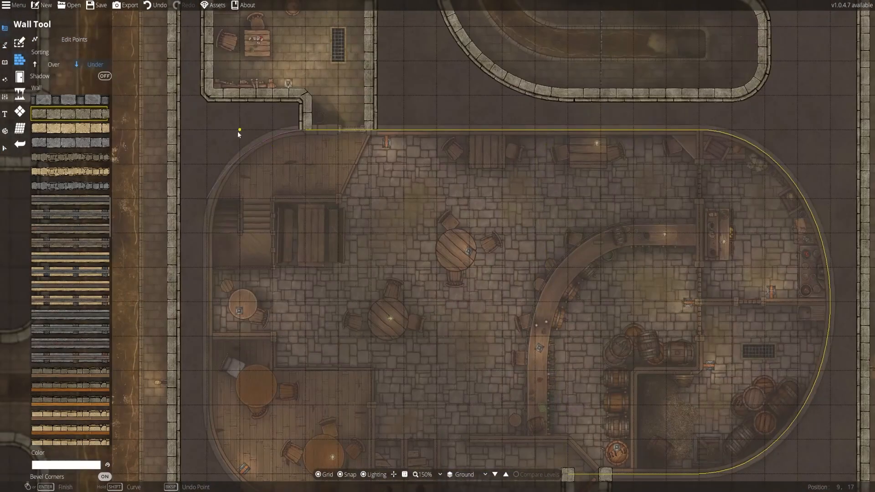
{"action": "left_click", "coordinate": [237, 131], "text": "shift"}
{"action": "key", "text": "BackSpace"}
{"action": "left_click", "coordinate": [234, 99], "text": "shift"}
{"action": "left_click", "coordinate": [238, 258]}
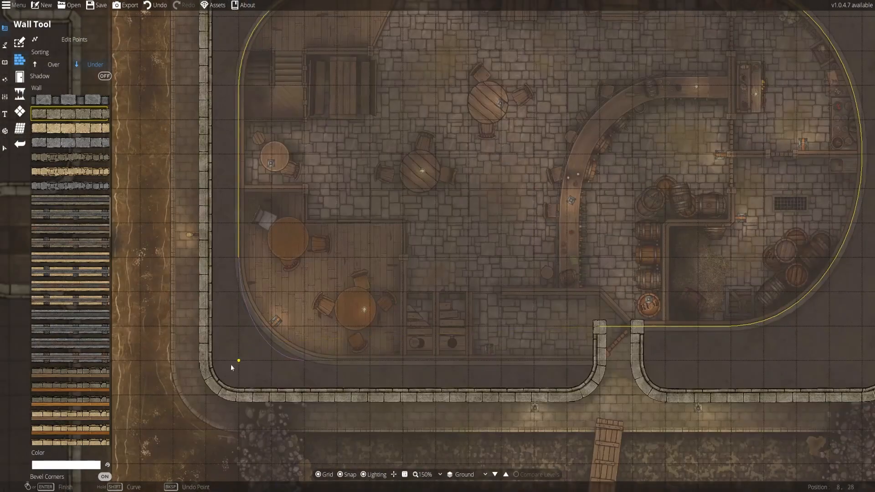
{"action": "key", "text": "Return"}
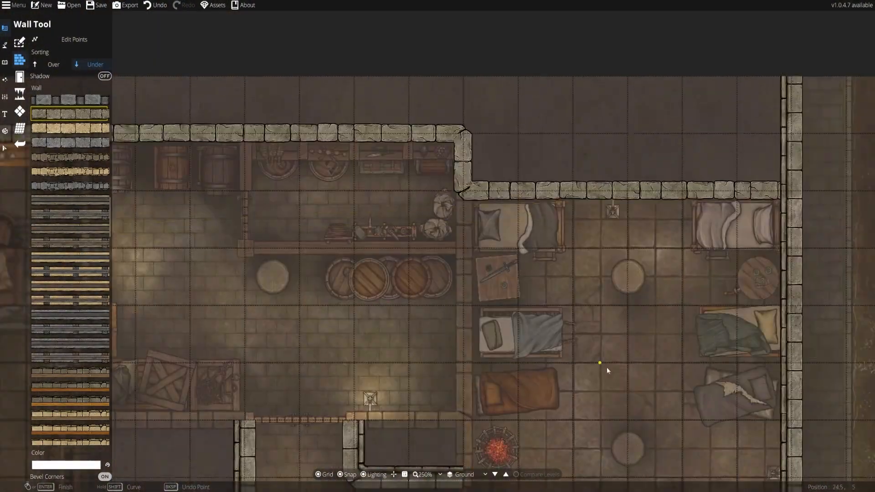
Draw the straight stone interior walls that divide the southern building into its rooms.
{"action": "left_click", "coordinate": [423, 348]}
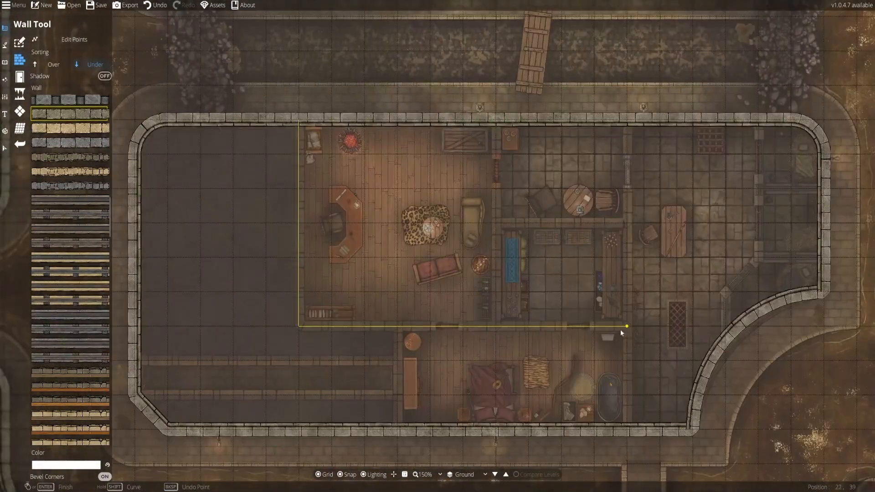
{"action": "key", "text": "Return"}
{"action": "left_click", "coordinate": [627, 223]}
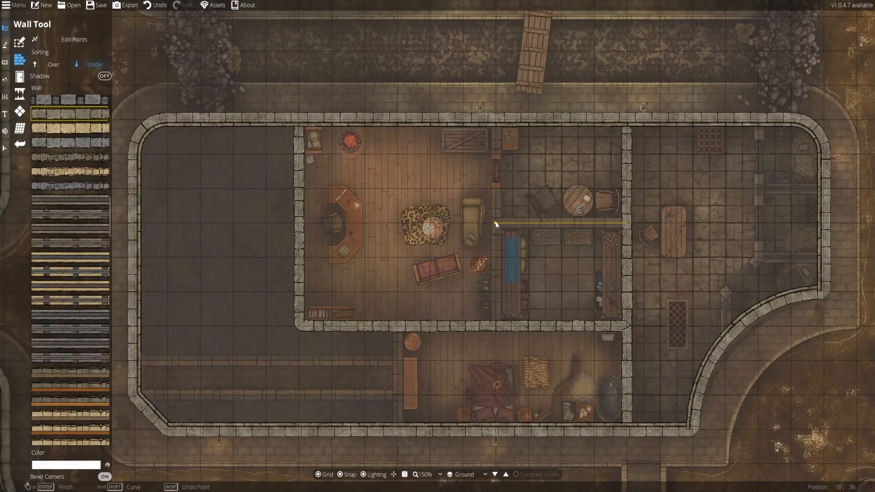
{"action": "left_click", "coordinate": [496, 224]}
{"action": "key", "text": "Return"}
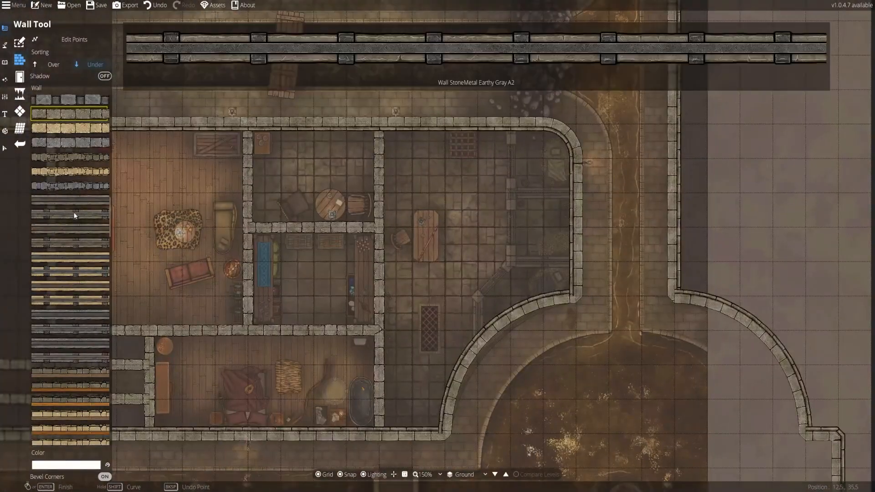
Try outlining the southern building's corner cell with a stone-and-metal wall, and undo it.
{"action": "scroll", "coordinate": [69, 297], "scroll_direction": "down", "scroll_amount": 5}
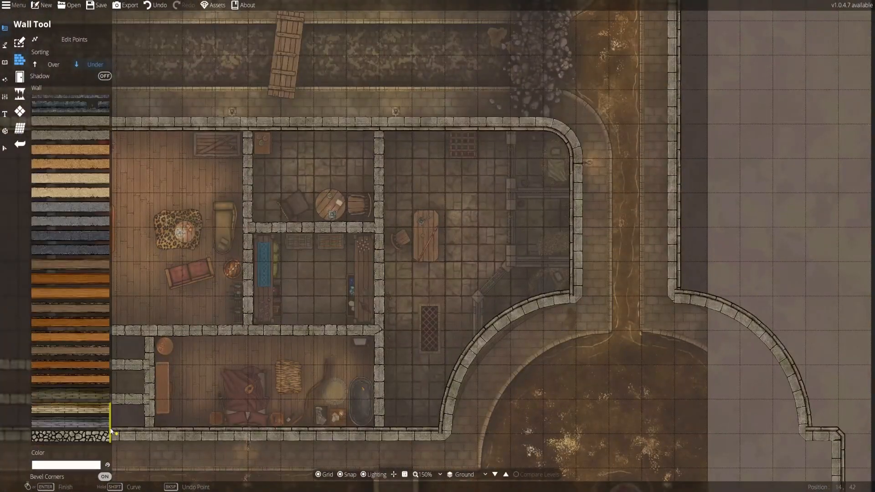
{"action": "mouse_move", "coordinate": [111, 429]}
{"action": "left_mouse_down"}
{"action": "mouse_move", "coordinate": [110, 223]}
{"action": "mouse_move", "coordinate": [111, 237]}
{"action": "left_mouse_up"}
{"action": "left_click", "coordinate": [94, 191]}
{"action": "left_click", "coordinate": [478, 348]}
{"action": "left_click", "coordinate": [478, 262]}
{"action": "left_click", "coordinate": [574, 263]}
{"action": "right_click", "coordinate": [574, 264]}
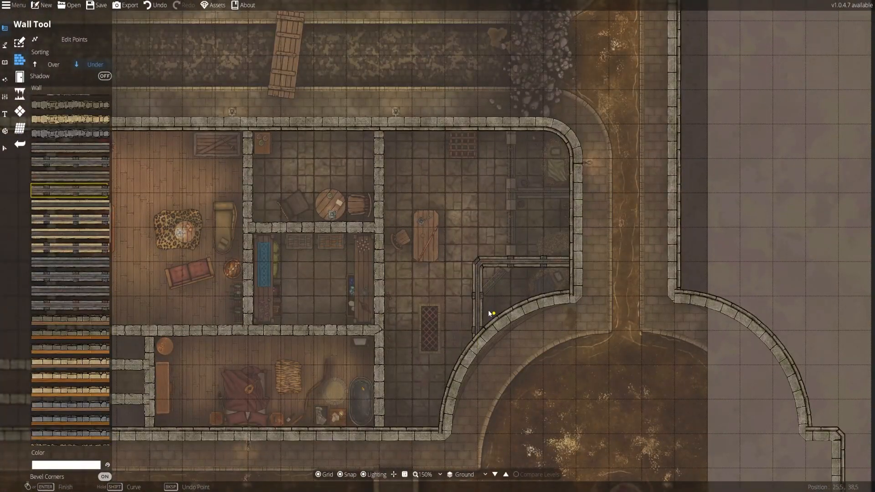
{"action": "key", "text": "ctrl+z"}
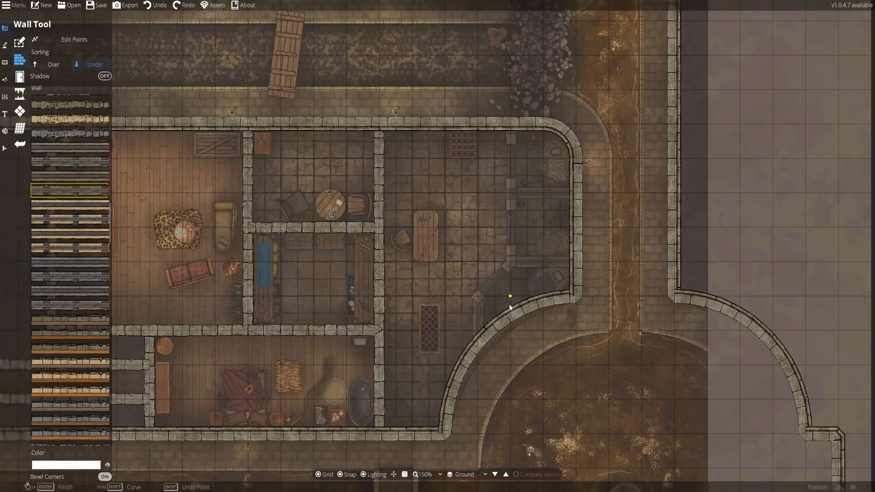
Try a straight stone-and-metal wall along the front of the eastern cells, and undo it.
{"action": "left_click", "coordinate": [510, 312]}
{"action": "left_click", "coordinate": [510, 126]}
{"action": "right_click", "coordinate": [510, 125]}
{"action": "scroll", "coordinate": [67, 267], "scroll_direction": "down", "scroll_amount": 20}
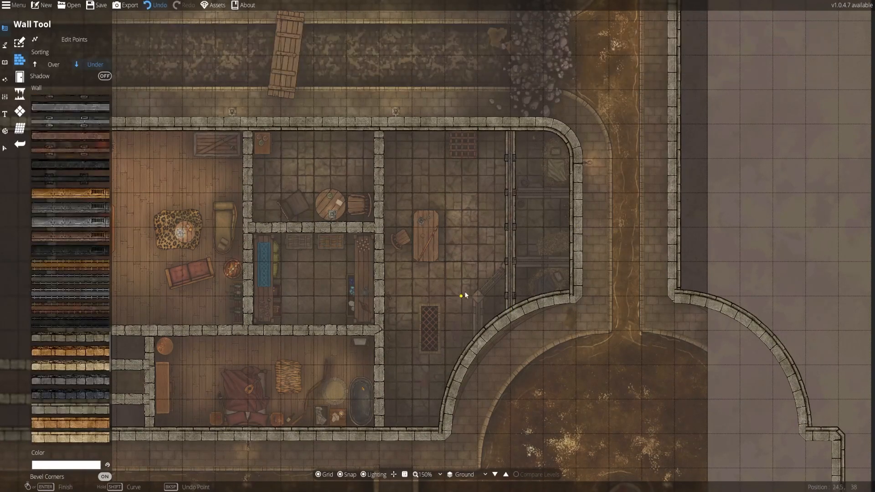
{"action": "key", "text": "ctrl+z"}
Place two doors in the southern building's north wall, one into the office and one into the neighbouring room.
{"action": "left_click_drag", "start_coordinate": [168, 352], "coordinate": [387, 267]}
{"action": "left_click_drag", "start_coordinate": [369, 77], "coordinate": [322, 248]}
{"action": "left_click_drag", "start_coordinate": [322, 160], "coordinate": [342, 431]}
{"action": "left_click", "coordinate": [19, 77]}
{"action": "left_click", "coordinate": [67, 383]}
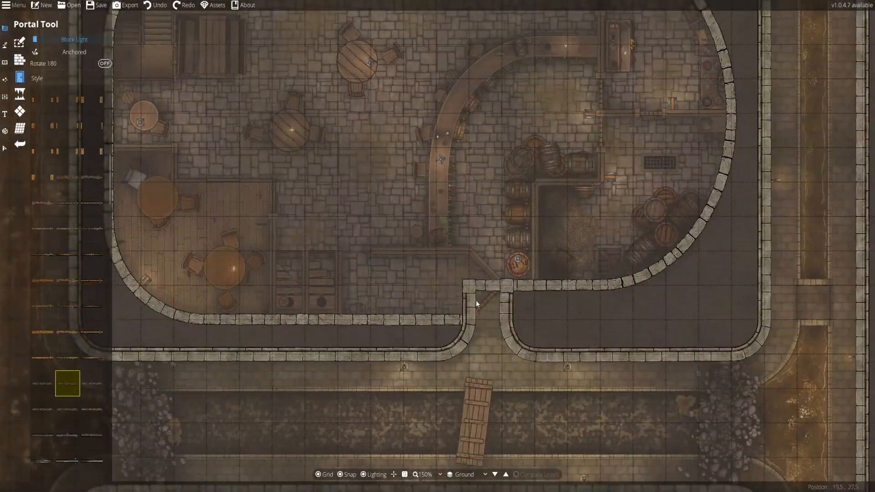
{"action": "left_click", "coordinate": [92, 383]}
{"action": "left_click_drag", "start_coordinate": [326, 178], "coordinate": [330, 391]}
{"action": "left_click_drag", "start_coordinate": [274, 171], "coordinate": [322, 293]}
{"action": "left_click_drag", "start_coordinate": [367, 367], "coordinate": [367, 55]}
{"action": "mouse_move", "coordinate": [176, 474]}
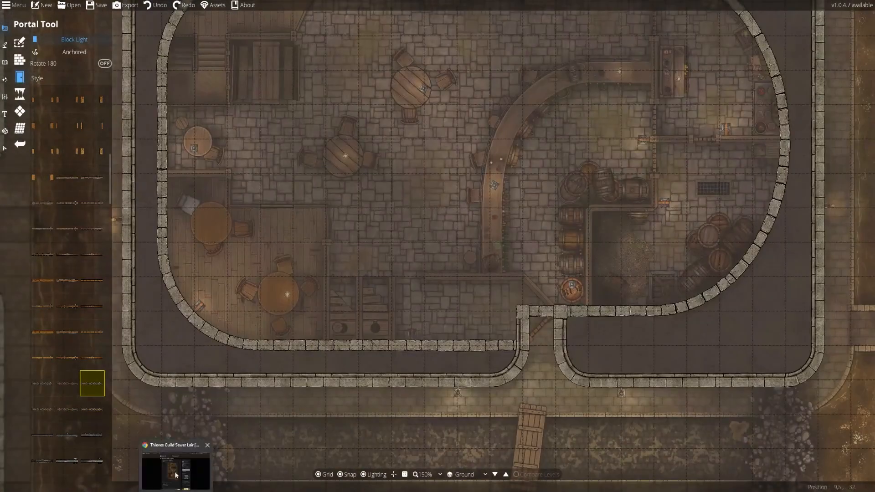
{"action": "left_click_drag", "start_coordinate": [541, 236], "coordinate": [487, 205]}
{"action": "left_click_drag", "start_coordinate": [488, 319], "coordinate": [479, 87]}
{"action": "scroll", "coordinate": [91, 292], "scroll_direction": "down", "scroll_amount": 5}
{"action": "left_click", "coordinate": [92, 292]}
{"action": "left_click", "coordinate": [344, 255]}
{"action": "left_click", "coordinate": [43, 292]}
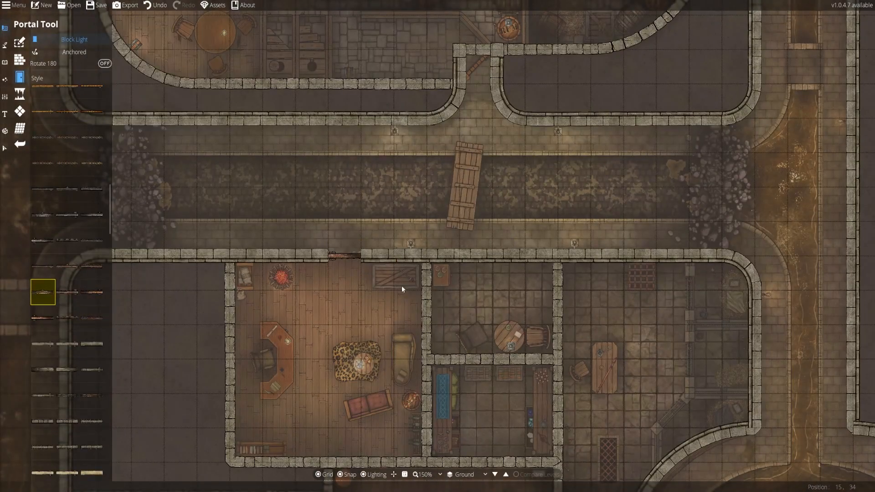
{"action": "left_click", "coordinate": [509, 256]}
Place a door between the round-table room and the cell area, and two wooden doors in the bedroom's north wall.
{"action": "left_click", "coordinate": [43, 318]}
{"action": "left_click", "coordinate": [557, 308]}
{"action": "left_click_drag", "start_coordinate": [630, 417], "coordinate": [564, 274]}
{"action": "scroll", "coordinate": [65, 311], "scroll_direction": "down", "scroll_amount": 10}
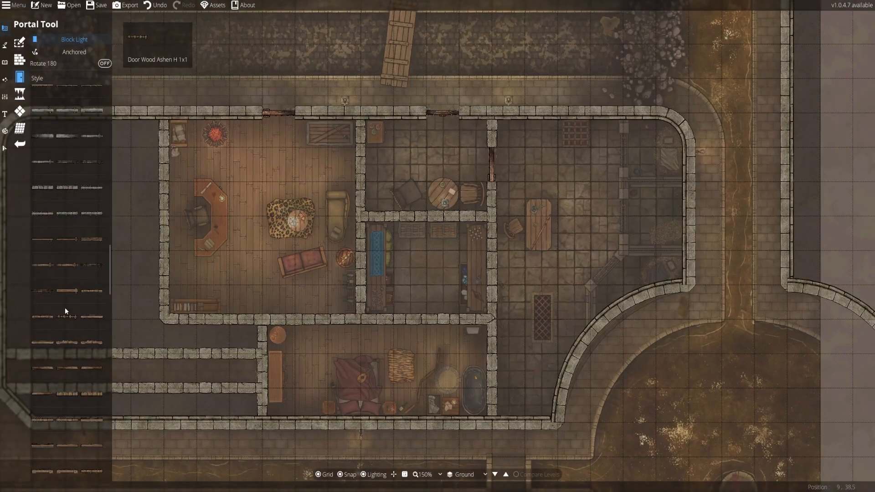
{"action": "left_click", "coordinate": [43, 291]}
{"action": "left_click", "coordinate": [312, 319]}
{"action": "left_click", "coordinate": [67, 265]}
{"action": "left_click", "coordinate": [442, 318]}
Place a door in the west wall of the passage south of the tavern.
{"action": "left_click_drag", "start_coordinate": [358, 145], "coordinate": [405, 245]}
{"action": "left_click_drag", "start_coordinate": [557, 420], "coordinate": [387, 280]}
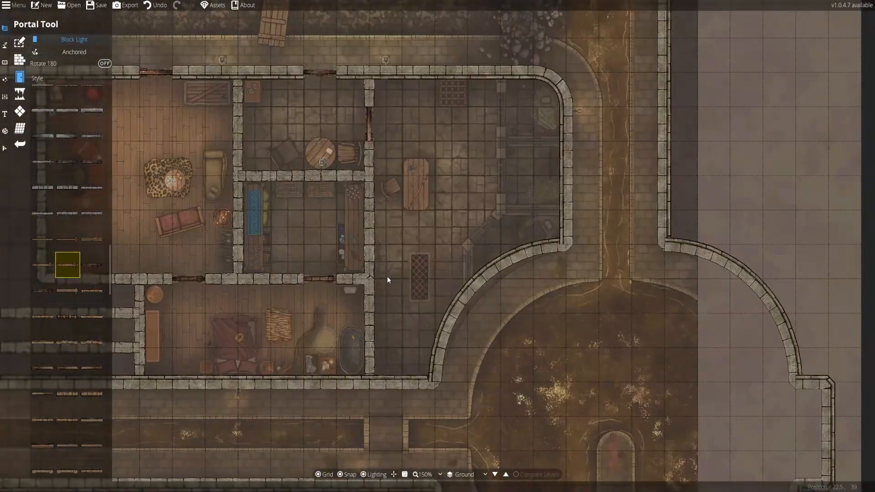
{"action": "left_click_drag", "start_coordinate": [359, 121], "coordinate": [375, 299]}
{"action": "left_click_drag", "start_coordinate": [457, 469], "coordinate": [452, 232]}
{"action": "left_click_drag", "start_coordinate": [395, 204], "coordinate": [475, 433]}
{"action": "left_click_drag", "start_coordinate": [321, 179], "coordinate": [405, 248]}
{"action": "left_click_drag", "start_coordinate": [359, 222], "coordinate": [405, 455]}
{"action": "left_click", "coordinate": [329, 187]}
{"action": "scroll", "coordinate": [60, 250], "scroll_direction": "up", "scroll_amount": 8}
{"action": "left_click", "coordinate": [91, 194]}
{"action": "left_click_drag", "start_coordinate": [517, 337], "coordinate": [409, 134]}
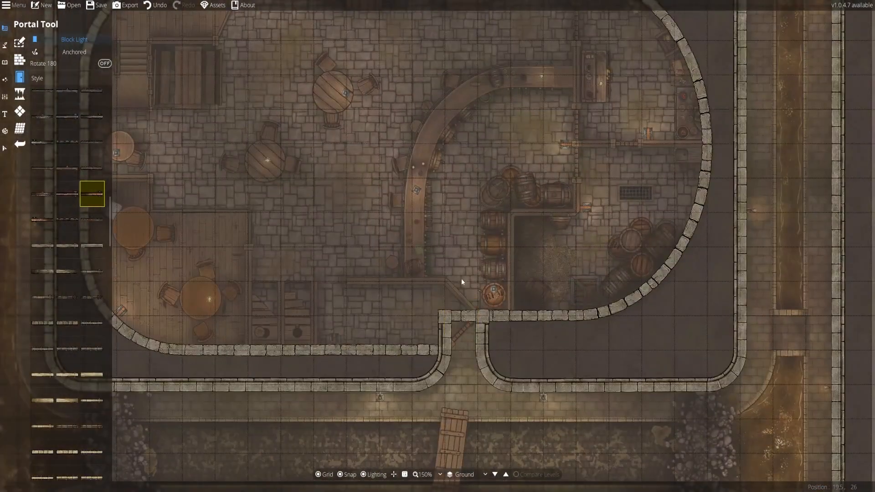
{"action": "left_click", "coordinate": [446, 334]}
Place a door where the short corridor enters the dormitory, and another between the northwestern room and the storage room.
{"action": "left_click_drag", "start_coordinate": [457, 292], "coordinate": [447, 229]}
{"action": "left_click_drag", "start_coordinate": [375, 123], "coordinate": [385, 447]}
{"action": "left_click_drag", "start_coordinate": [444, 50], "coordinate": [410, 356]}
{"action": "left_click", "coordinate": [504, 256]}
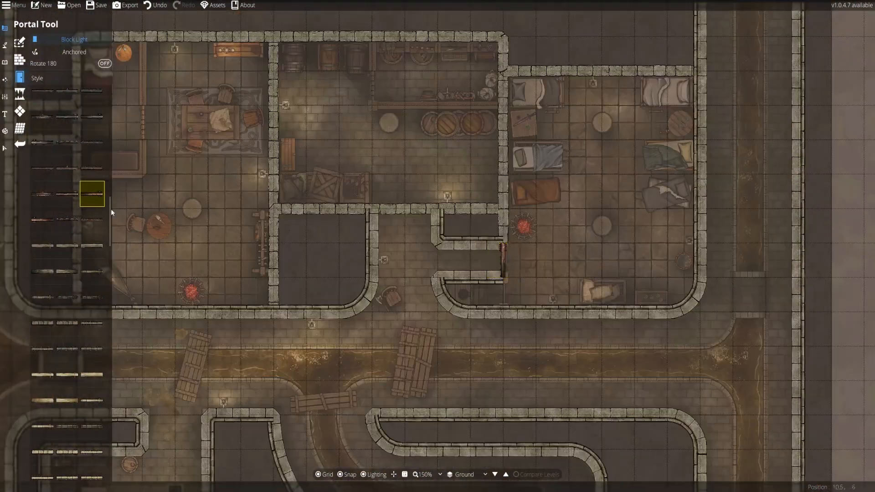
{"action": "left_click", "coordinate": [68, 194]}
{"action": "left_click_drag", "start_coordinate": [286, 116], "coordinate": [382, 162]}
{"action": "left_click", "coordinate": [372, 130]}
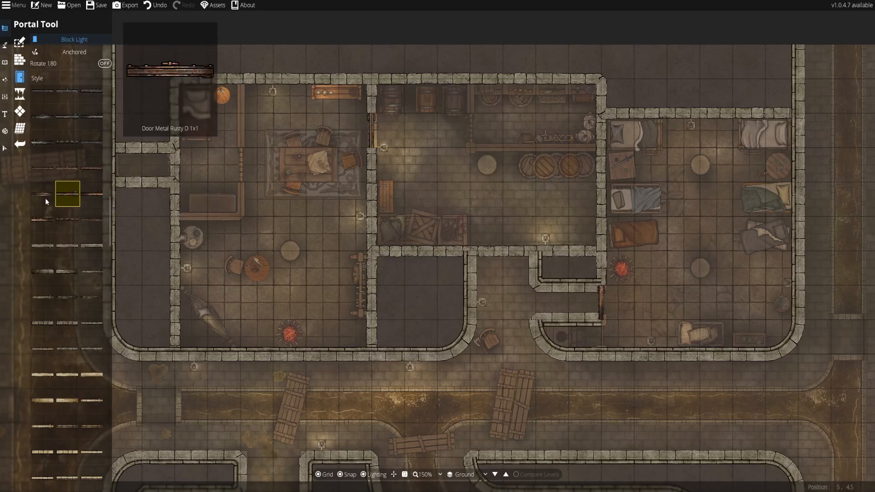
Place matching doors in the northwestern room's south wall and between the storage room and the dormitory.
{"action": "left_click", "coordinate": [43, 220]}
{"action": "left_click", "coordinate": [322, 354]}
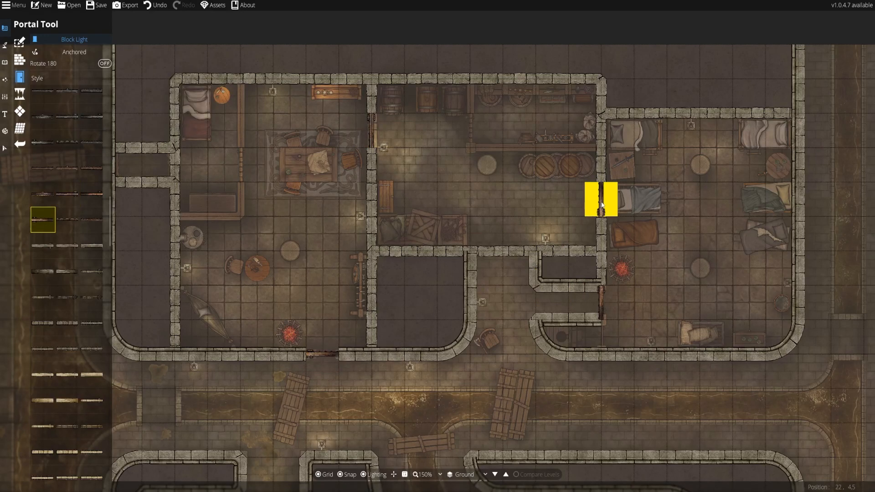
{"action": "left_click", "coordinate": [601, 204]}
{"action": "left_click_drag", "start_coordinate": [601, 204], "coordinate": [593, 148]}
Try a pair of doors in the storage room's southern entrance, with snapping off and the second door rotated 180 degrees.
{"action": "scroll", "coordinate": [48, 218], "scroll_direction": "up", "scroll_amount": 4}
{"action": "left_click", "coordinate": [67, 239]}
{"action": "scroll", "coordinate": [68, 239], "scroll_direction": "up", "scroll_amount": 3}
{"action": "scroll", "coordinate": [70, 191], "scroll_direction": "down", "scroll_amount": 4}
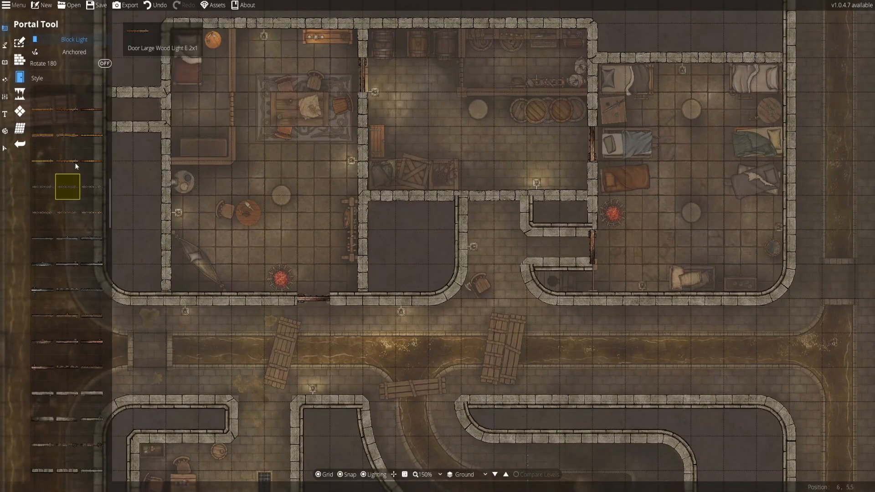
{"action": "scroll", "coordinate": [71, 165], "scroll_direction": "up", "scroll_amount": 2}
{"action": "left_click", "coordinate": [68, 159]}
{"action": "scroll", "coordinate": [78, 333], "scroll_direction": "down", "scroll_amount": 15}
{"action": "scroll", "coordinate": [69, 228], "scroll_direction": "up", "scroll_amount": 10}
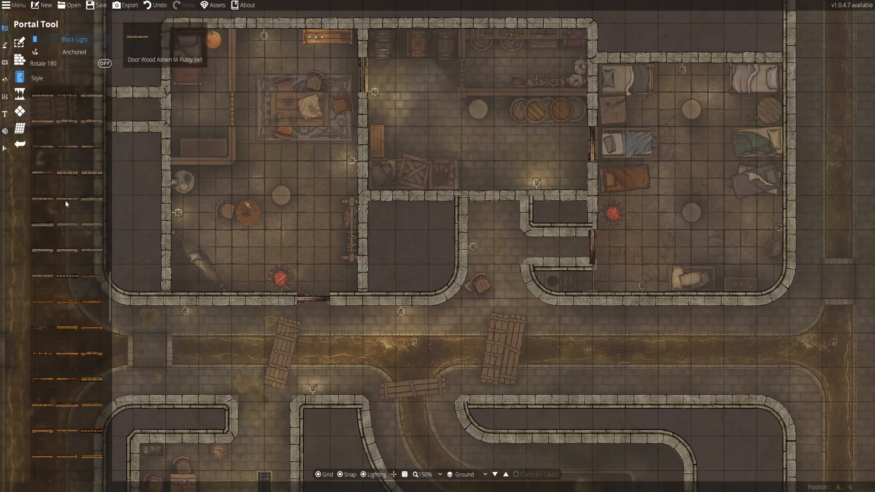
{"action": "scroll", "coordinate": [70, 196], "scroll_direction": "up", "scroll_amount": 7}
{"action": "left_click", "coordinate": [46, 227]}
{"action": "scroll", "coordinate": [77, 262], "scroll_direction": "down", "scroll_amount": 3}
{"action": "left_click", "coordinate": [45, 391]}
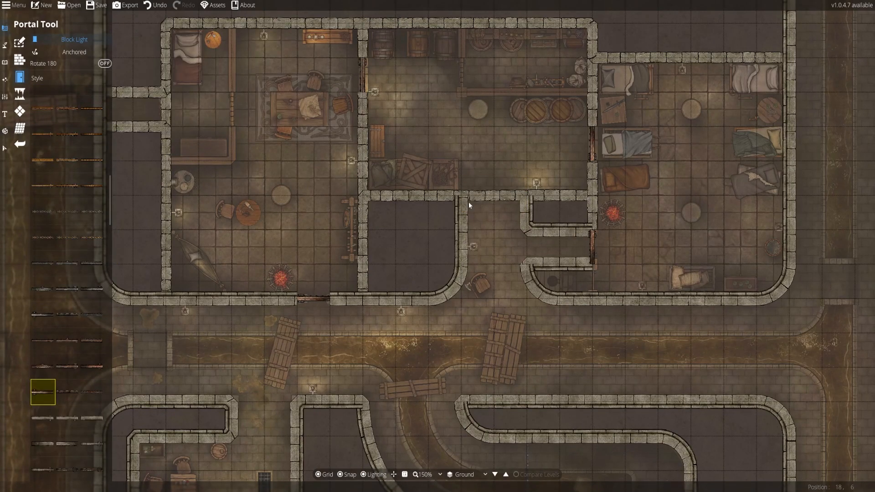
{"action": "left_click", "coordinate": [476, 198]}
{"action": "key", "text": "s"}
{"action": "key", "text": "r"}
{"action": "left_click", "coordinate": [511, 196]}
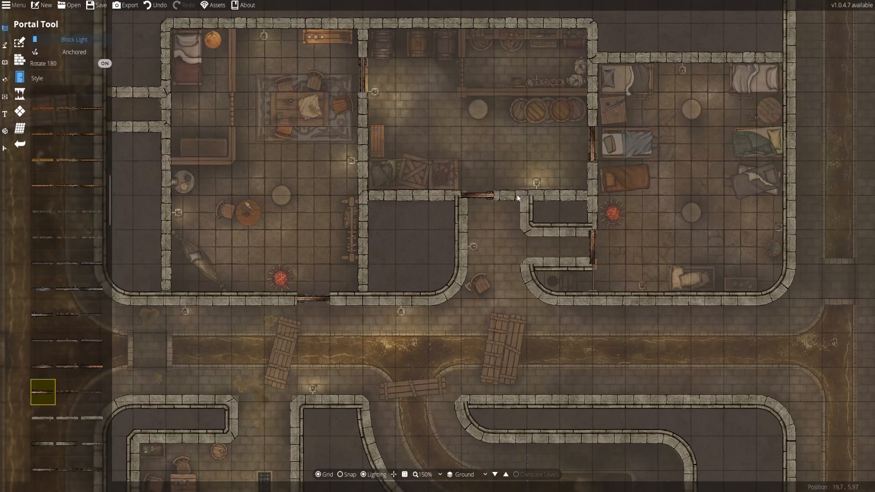
Delete both trial doors from the storage room's southern entrance and return to the Portal tool.
{"action": "scroll", "coordinate": [538, 182], "scroll_direction": "up", "scroll_amount": 4}
{"action": "left_click", "coordinate": [5, 148]}
{"action": "left_click", "coordinate": [461, 224]}
{"action": "left_click", "coordinate": [395, 227], "text": "shift"}
{"action": "key", "text": "Delete"}
{"action": "left_click", "coordinate": [5, 63]}
{"action": "left_click", "coordinate": [4, 27]}
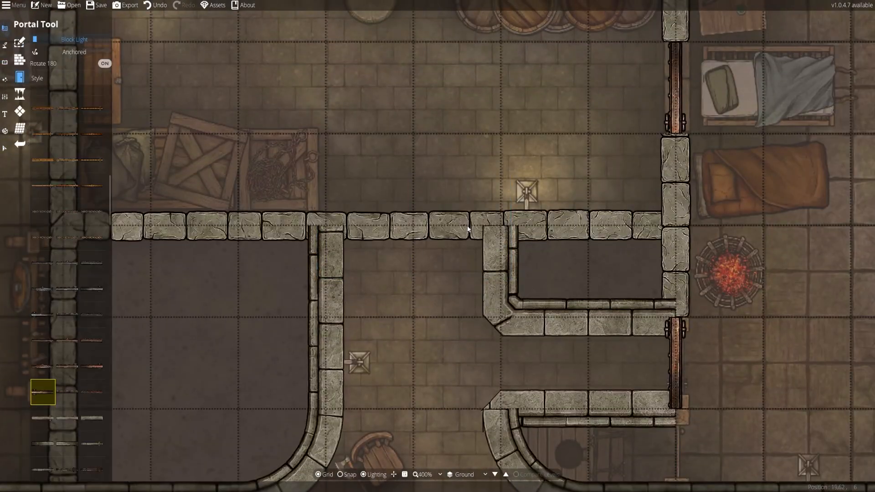
Try two different door placements along the storage room's southern entrance, undoing each one.
{"action": "left_click", "coordinate": [456, 227]}
{"action": "key", "text": "ctrl+z"}
{"action": "left_click", "coordinate": [67, 392]}
{"action": "left_click", "coordinate": [92, 392]}
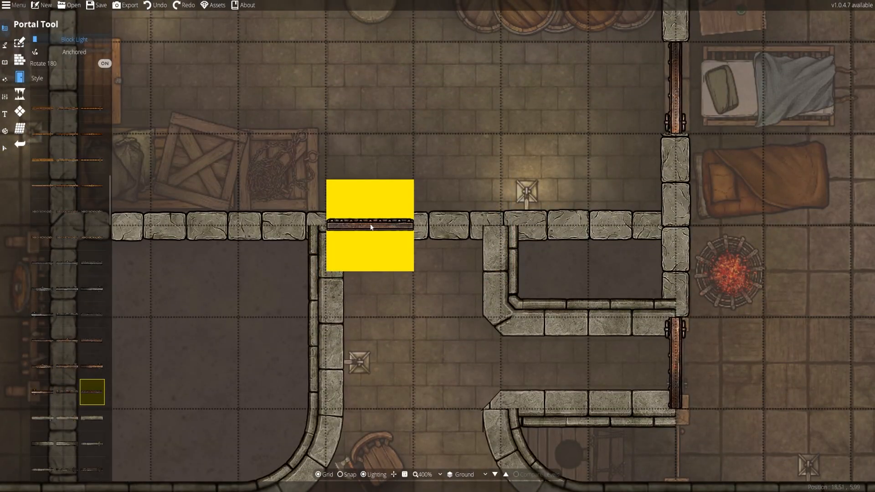
{"action": "left_click", "coordinate": [371, 227]}
{"action": "key", "text": "ctrl+z"}
Try a wooden plank door in the eastern half of the storage room's southern entrance, and undo it.
{"action": "left_click", "coordinate": [67, 238]}
{"action": "left_click", "coordinate": [43, 237]}
{"action": "scroll", "coordinate": [45, 237], "scroll_direction": "down", "scroll_amount": 8}
{"action": "left_click", "coordinate": [67, 398]}
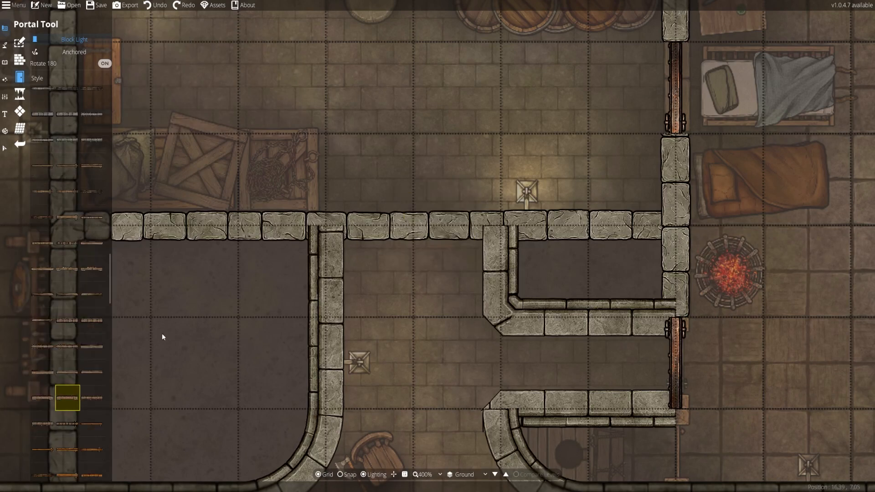
{"action": "scroll", "coordinate": [67, 296], "scroll_direction": "down", "scroll_amount": 8}
{"action": "left_click", "coordinate": [67, 276]}
{"action": "left_click", "coordinate": [459, 226]}
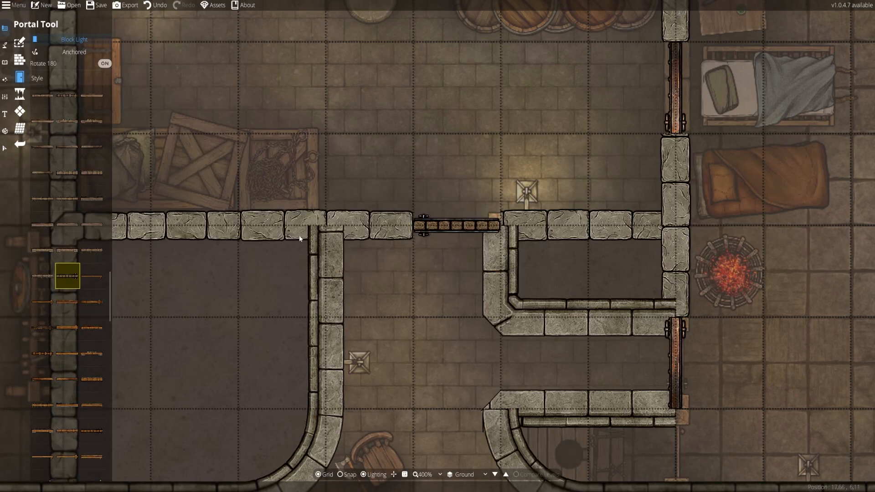
{"action": "scroll", "coordinate": [60, 350], "scroll_direction": "down", "scroll_amount": 3}
{"action": "scroll", "coordinate": [59, 350], "scroll_direction": "up", "scroll_amount": 3}
{"action": "left_click", "coordinate": [67, 181]}
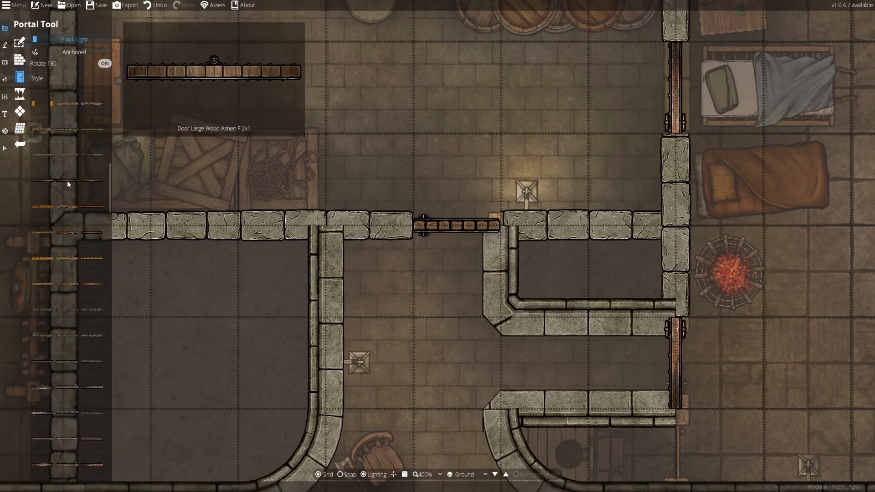
{"action": "key", "text": "ctrl+z"}
Turn snapping back on and place two matching doors side by side across the storage room's southern entrance, the first one rotated 180 degrees.
{"action": "left_click", "coordinate": [20, 60]}
{"action": "left_click", "coordinate": [415, 228]}
{"action": "left_click", "coordinate": [20, 77]}
{"action": "left_click", "coordinate": [92, 180]}
{"action": "key", "text": "s"}
{"action": "scroll", "coordinate": [425, 246], "scroll_direction": "down", "scroll_amount": 3}
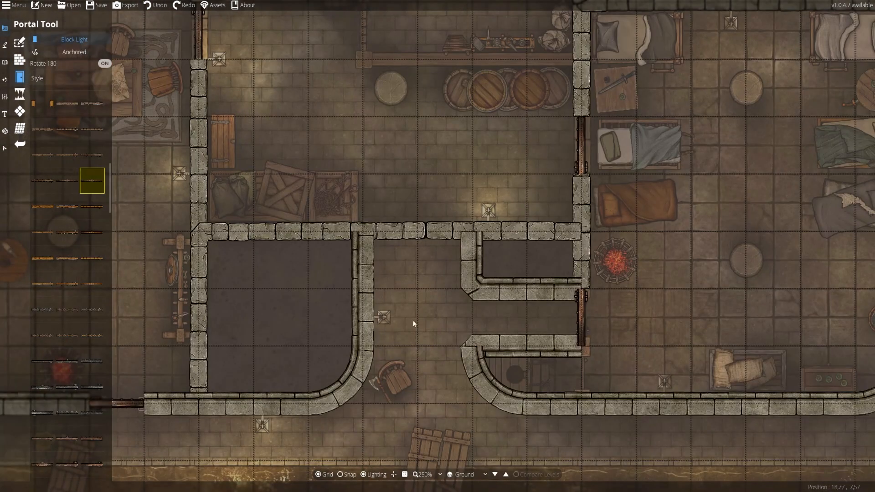
{"action": "left_click", "coordinate": [67, 233]}
{"action": "left_click", "coordinate": [68, 309]}
{"action": "scroll", "coordinate": [61, 436], "scroll_direction": "down", "scroll_amount": 10}
{"action": "left_click", "coordinate": [92, 437]}
{"action": "left_click", "coordinate": [43, 463]}
{"action": "left_click", "coordinate": [391, 231]}
{"action": "left_click", "coordinate": [104, 64]}
{"action": "left_click", "coordinate": [446, 231]}
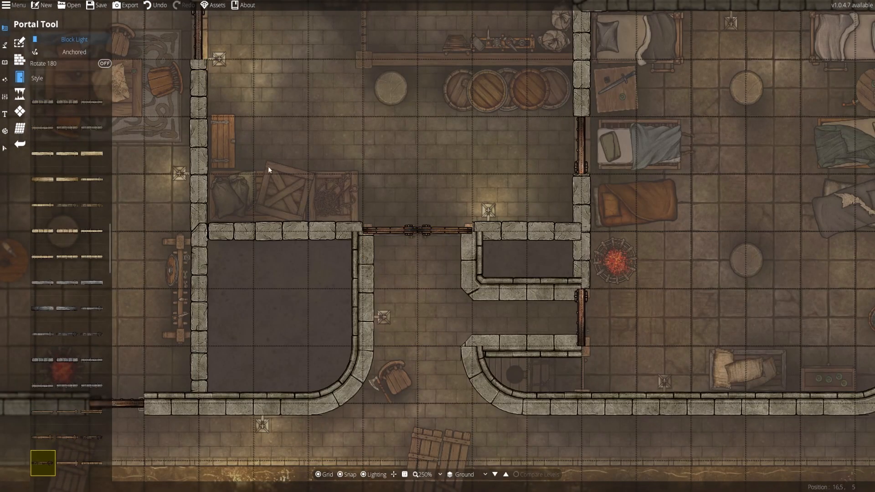
Draw wooden partition walls around the tavern's eastern kitchen and storerooms, with point editing off.
{"action": "left_click_drag", "start_coordinate": [501, 367], "coordinate": [434, 322]}
{"action": "scroll", "coordinate": [455, 248], "scroll_direction": "down", "scroll_amount": 2}
{"action": "left_click_drag", "start_coordinate": [394, 302], "coordinate": [418, 369]}
{"action": "left_click", "coordinate": [20, 60]}
{"action": "scroll", "coordinate": [78, 292], "scroll_direction": "down", "scroll_amount": 5}
{"action": "left_click", "coordinate": [78, 265]}
{"action": "left_click_drag", "start_coordinate": [274, 273], "coordinate": [432, 311]}
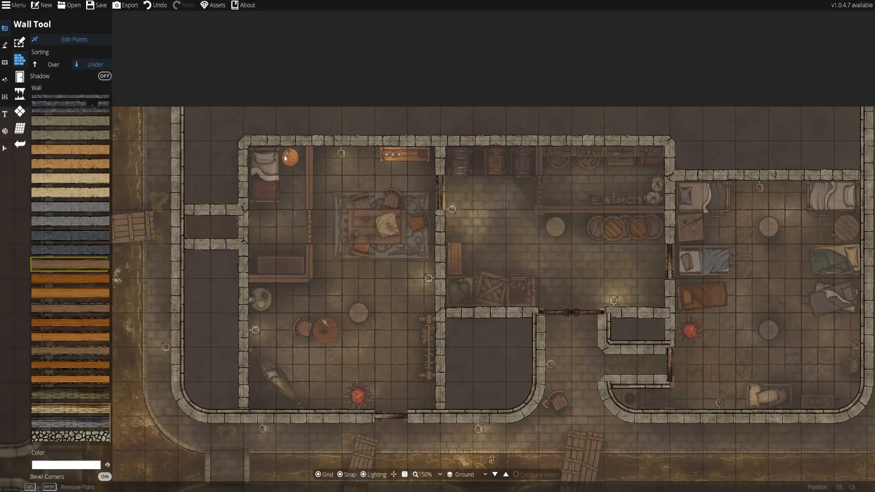
{"action": "left_click", "coordinate": [74, 39]}
{"action": "scroll", "coordinate": [95, 285], "scroll_direction": "up", "scroll_amount": 3}
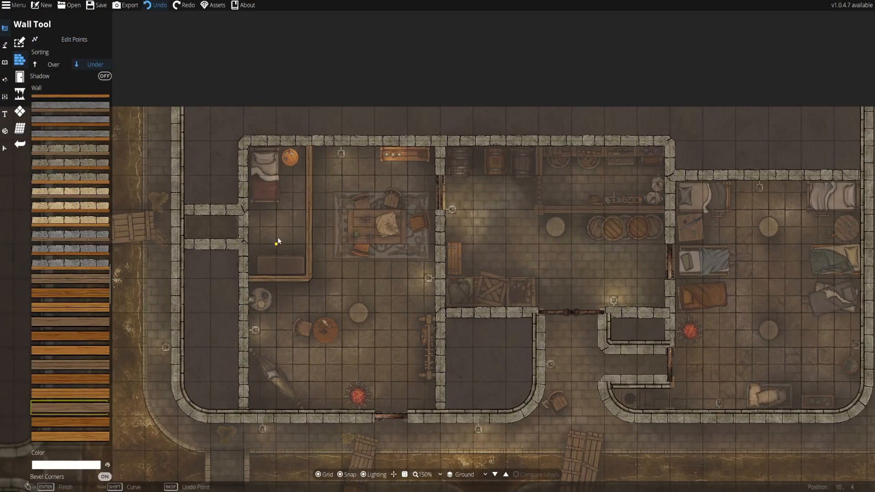
{"action": "key", "text": "Return"}
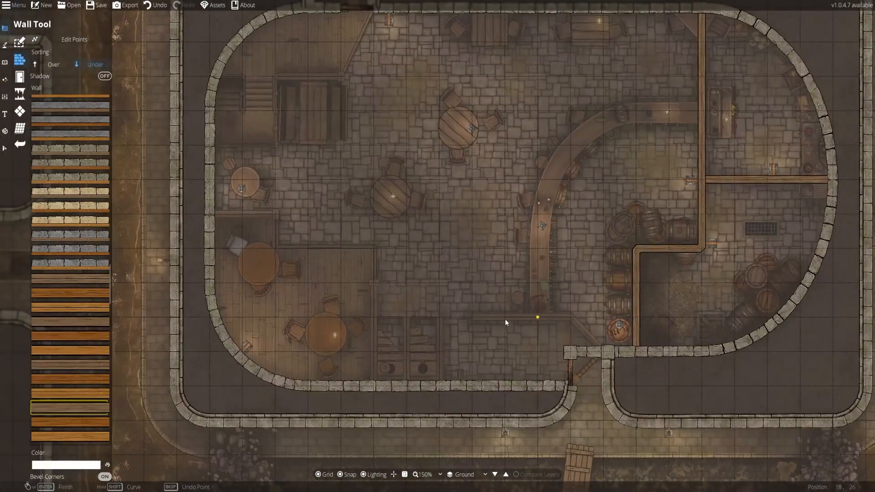
Draw a short wooden wall at the south end of the tavern's bar counter and start adjusting its end point.
{"action": "left_click_drag", "start_coordinate": [536, 318], "coordinate": [507, 250]}
{"action": "scroll", "coordinate": [542, 283], "scroll_direction": "up", "scroll_amount": 2}
{"action": "left_click", "coordinate": [456, 240]}
{"action": "right_click", "coordinate": [540, 241]}
{"action": "left_click", "coordinate": [74, 39]}
{"action": "left_click_drag", "start_coordinate": [538, 295], "coordinate": [537, 210]}
Select the stone block on the wall corner above the tavern's southern door and nudge its position slightly.
{"action": "left_click", "coordinate": [4, 148]}
{"action": "left_click", "coordinate": [5, 28]}
{"action": "left_click", "coordinate": [541, 242]}
{"action": "left_click_drag", "start_coordinate": [538, 238], "coordinate": [538, 296]}
{"action": "key", "text": "Delete"}
{"action": "left_click", "coordinate": [4, 148]}
{"action": "left_click_drag", "start_coordinate": [537, 239], "coordinate": [538, 296]}
{"action": "left_click_drag", "start_coordinate": [505, 330], "coordinate": [515, 320]}
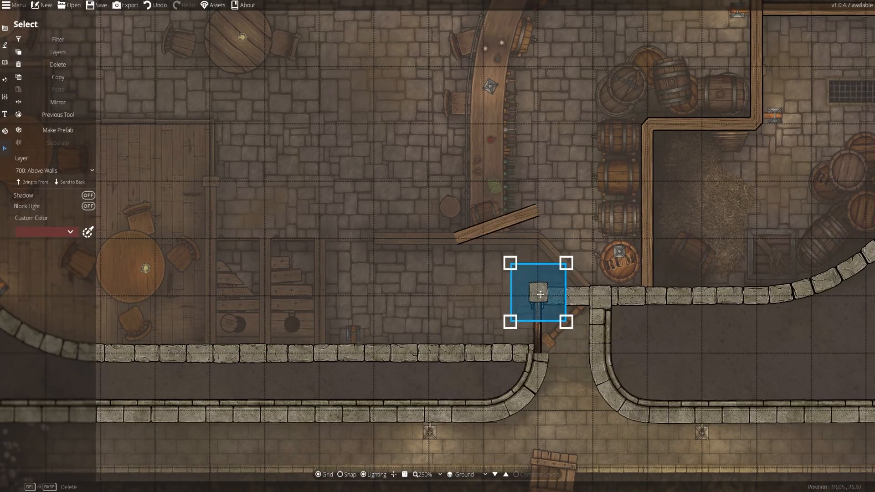
{"action": "left_click_drag", "start_coordinate": [543, 292], "coordinate": [543, 295]}
Reshape the wooden wall by the bar into an L that meets the stone corner above the southern door.
{"action": "left_click", "coordinate": [4, 28]}
{"action": "left_click", "coordinate": [45, 56]}
{"action": "left_click_drag", "start_coordinate": [538, 210], "coordinate": [538, 295]}
{"action": "left_click_drag", "start_coordinate": [497, 267], "coordinate": [539, 239]}
{"action": "scroll", "coordinate": [501, 227], "scroll_direction": "down", "scroll_amount": 2}
{"action": "left_click_drag", "start_coordinate": [519, 195], "coordinate": [567, 277]}
Add doors to the tavern's wooden partitions, into the kitchen, between kitchen and storeroom, and beside the bar.
{"action": "left_click", "coordinate": [19, 77]}
{"action": "left_click", "coordinate": [67, 424]}
{"action": "left_click", "coordinate": [702, 59]}
{"action": "left_click", "coordinate": [751, 179]}
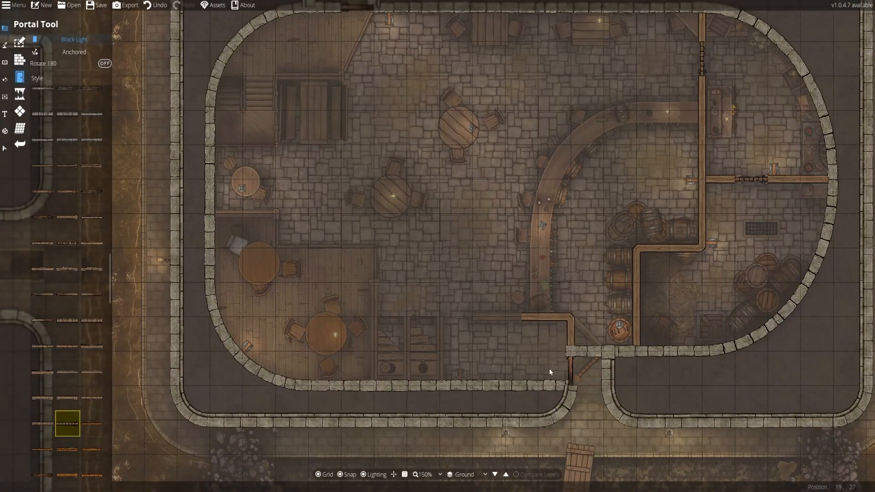
{"action": "left_click", "coordinate": [42, 424]}
{"action": "left_click", "coordinate": [68, 191]}
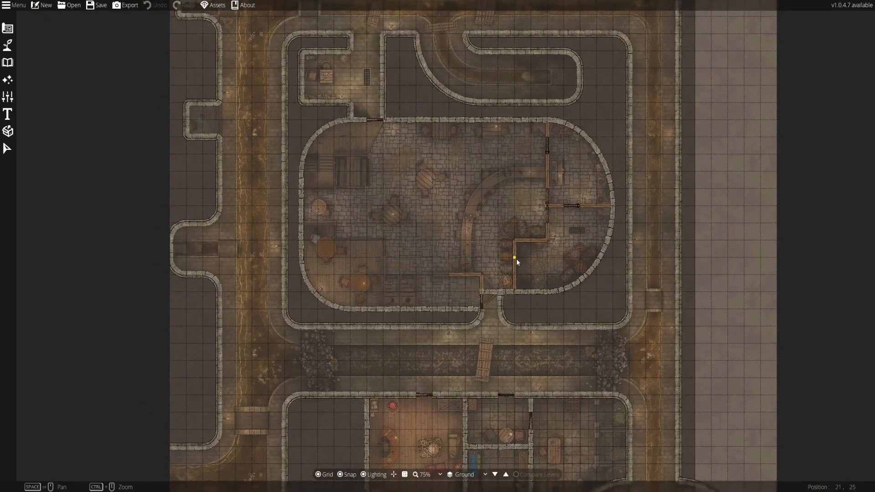
Look over the traced walls and doors across the map, from the southern building to the northern rooms.
{"action": "left_click_drag", "start_coordinate": [517, 261], "coordinate": [472, 207]}
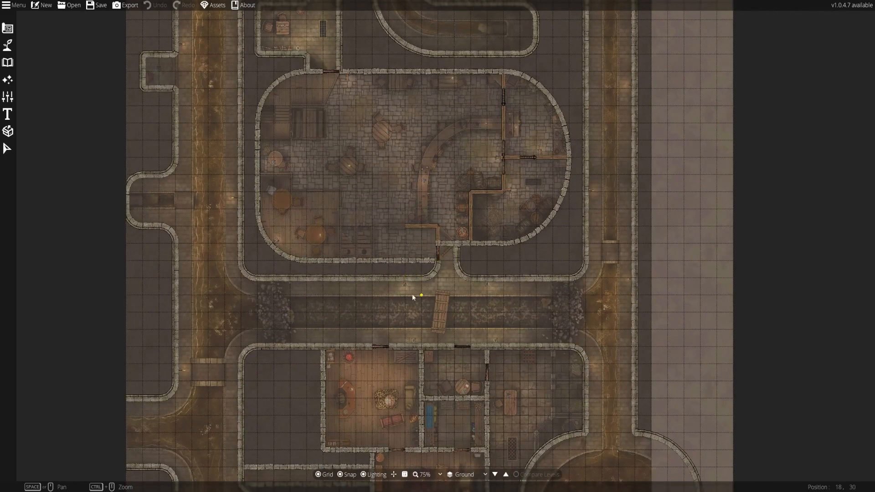
{"action": "left_click_drag", "start_coordinate": [412, 294], "coordinate": [446, 189]}
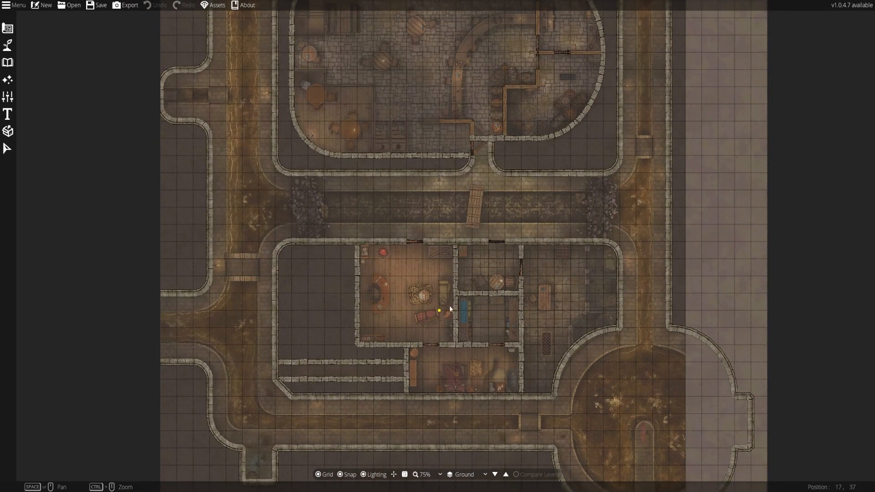
{"action": "left_click_drag", "start_coordinate": [393, 281], "coordinate": [381, 372]}
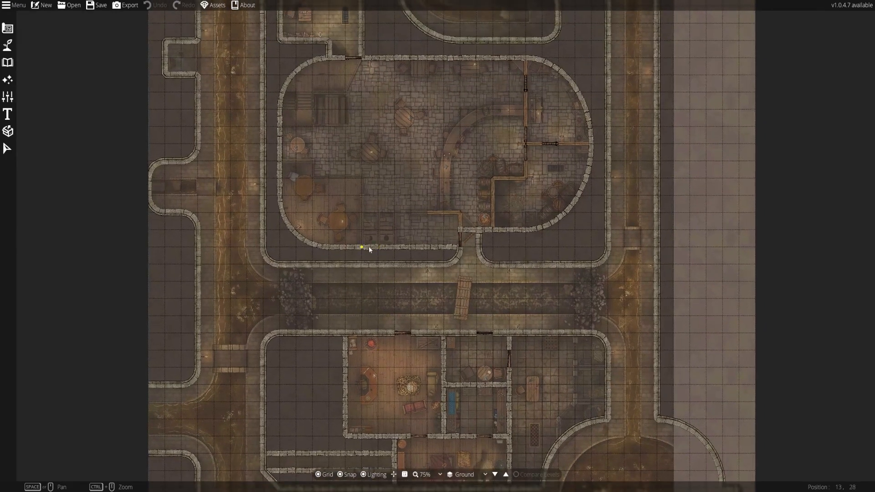
{"action": "left_click_drag", "start_coordinate": [396, 239], "coordinate": [393, 369]}
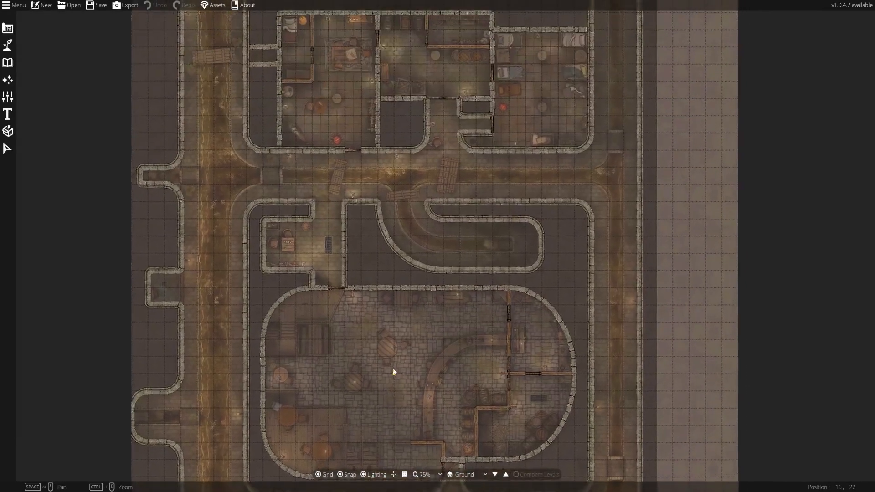
{"action": "left_click_drag", "start_coordinate": [417, 246], "coordinate": [412, 352]}
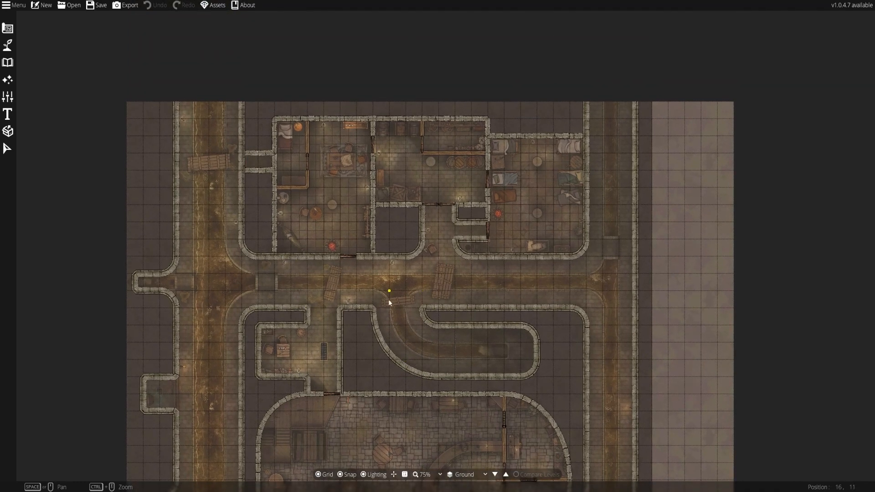
{"action": "left_click_drag", "start_coordinate": [389, 302], "coordinate": [382, 231]}
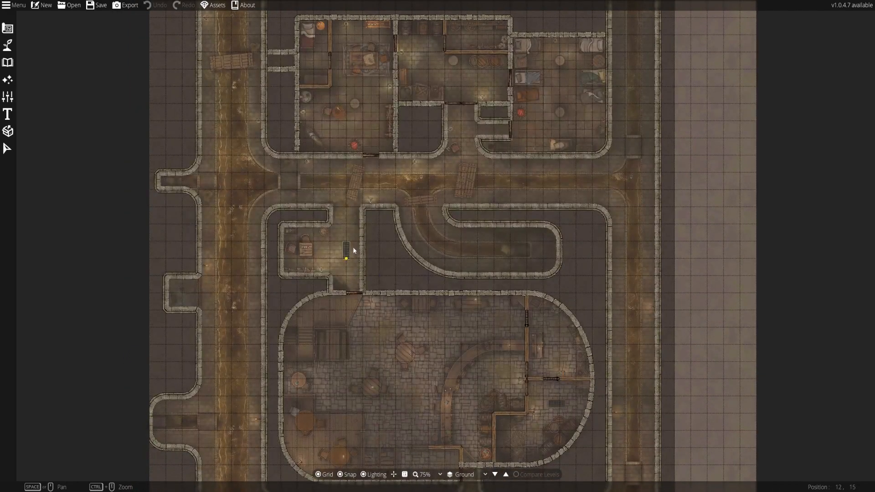
{"action": "left_click_drag", "start_coordinate": [401, 192], "coordinate": [410, 260]}
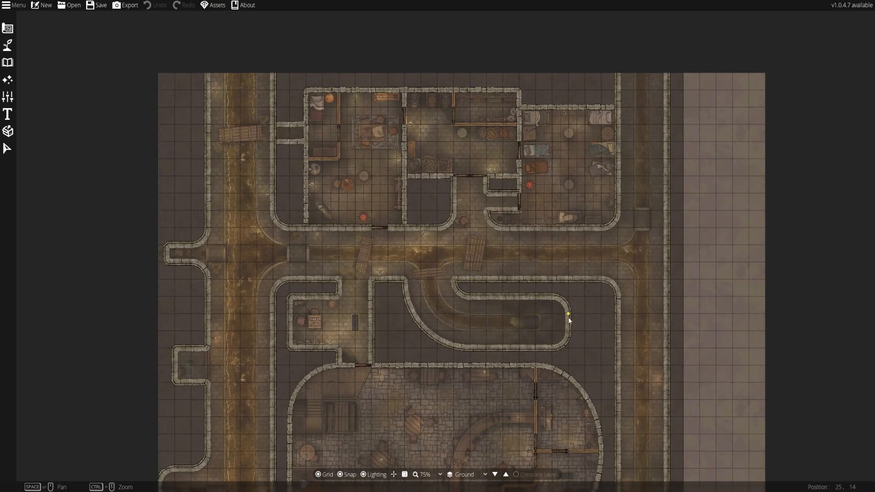
Examine the walls around the dead-end sewer channel and the tavern, including its interior partitions and southern entrance.
{"action": "scroll", "coordinate": [557, 322], "scroll_direction": "up", "scroll_amount": 3}
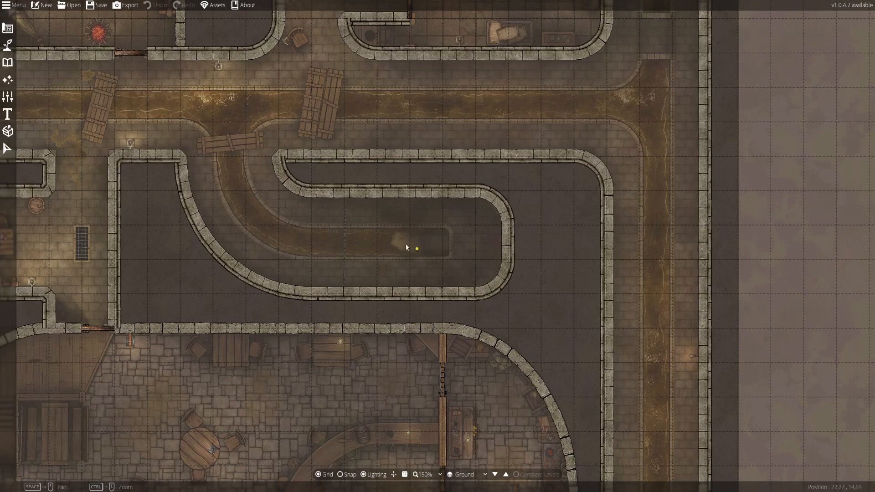
{"action": "left_click_drag", "start_coordinate": [367, 224], "coordinate": [374, 251]}
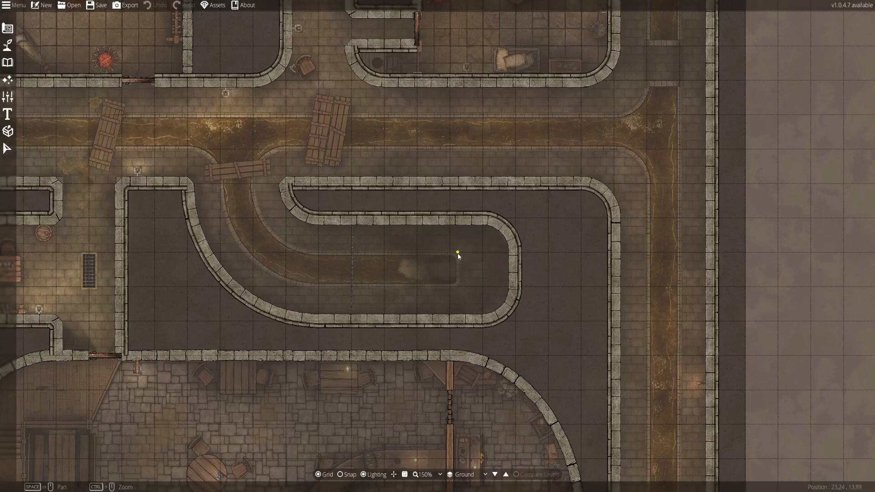
{"action": "left_click_drag", "start_coordinate": [458, 252], "coordinate": [511, 268]}
{"action": "mouse_move", "coordinate": [417, 263]}
{"action": "left_mouse_down"}
{"action": "mouse_move", "coordinate": [419, 284]}
{"action": "mouse_move", "coordinate": [407, 187]}
{"action": "left_mouse_up"}
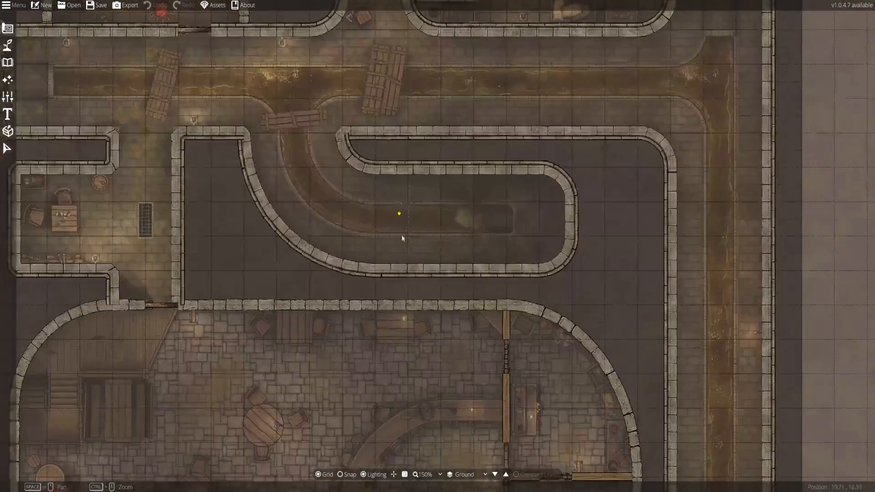
{"action": "left_click_drag", "start_coordinate": [335, 298], "coordinate": [410, 179]}
{"action": "left_click_drag", "start_coordinate": [361, 260], "coordinate": [374, 204]}
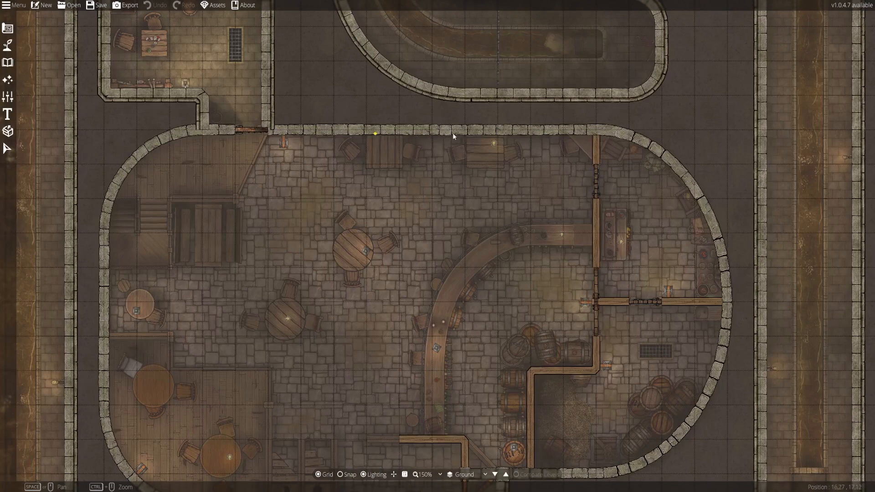
{"action": "left_click_drag", "start_coordinate": [545, 165], "coordinate": [538, 229]}
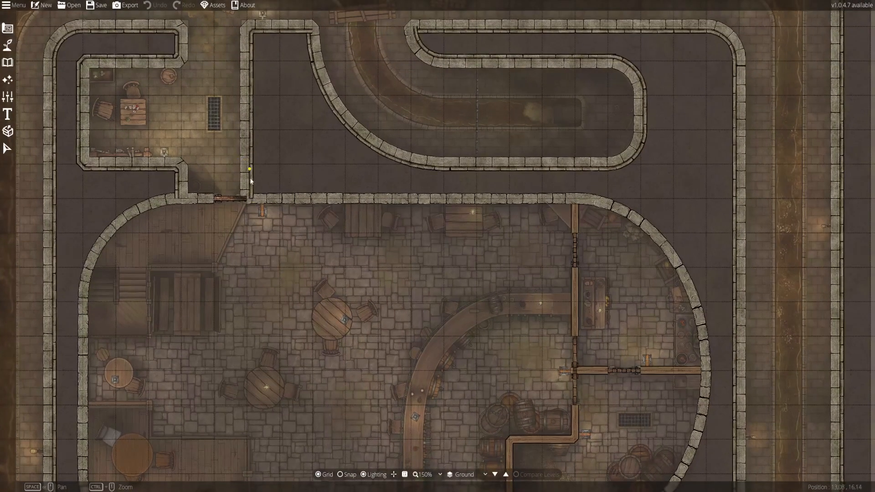
{"action": "left_click_drag", "start_coordinate": [263, 195], "coordinate": [297, 233]}
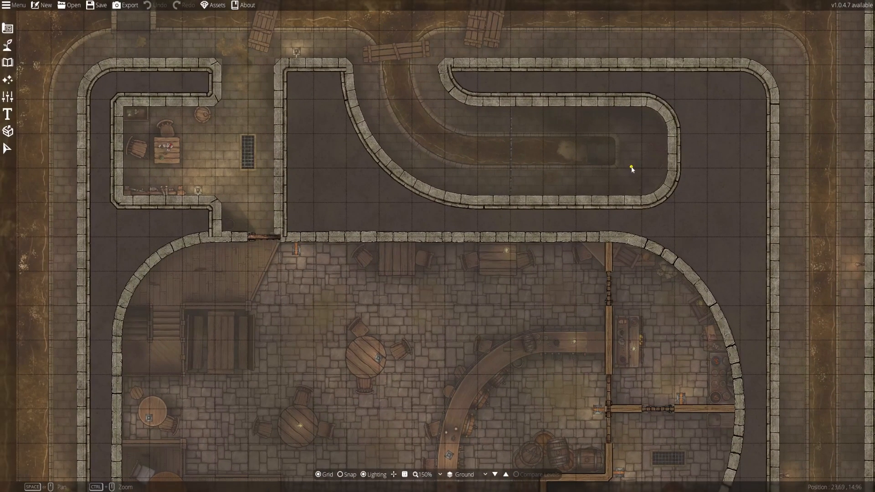
{"action": "left_click_drag", "start_coordinate": [592, 303], "coordinate": [576, 218]}
{"action": "left_click_drag", "start_coordinate": [310, 310], "coordinate": [346, 198]}
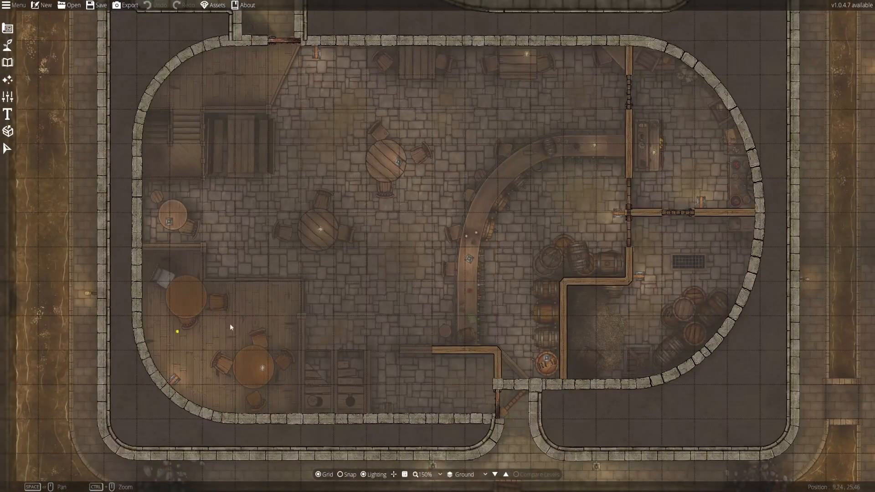
{"action": "left_click_drag", "start_coordinate": [375, 293], "coordinate": [394, 234]}
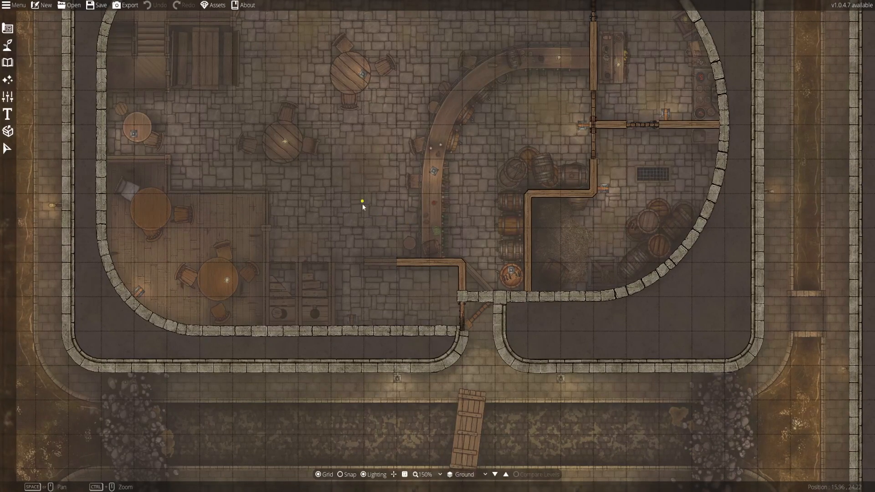
{"action": "mouse_move", "coordinate": [361, 201]}
{"action": "left_mouse_down"}
{"action": "mouse_move", "coordinate": [378, 278]}
{"action": "mouse_move", "coordinate": [368, 189]}
{"action": "left_mouse_up"}
{"action": "scroll", "coordinate": [371, 191], "scroll_direction": "down", "scroll_amount": 3}
Examine the southern building's eastern room, especially the cell partitions that still lack walls.
{"action": "left_click_drag", "start_coordinate": [441, 333], "coordinate": [411, 272]}
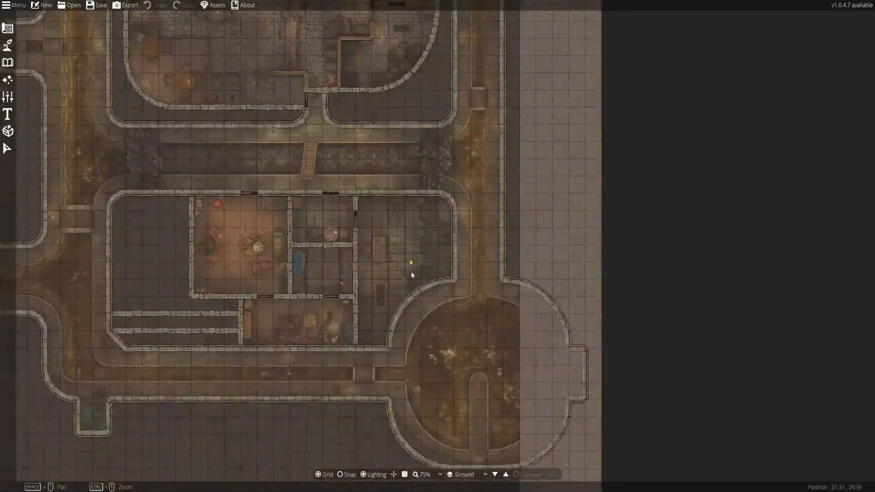
{"action": "scroll", "coordinate": [413, 274], "scroll_direction": "up", "scroll_amount": 4}
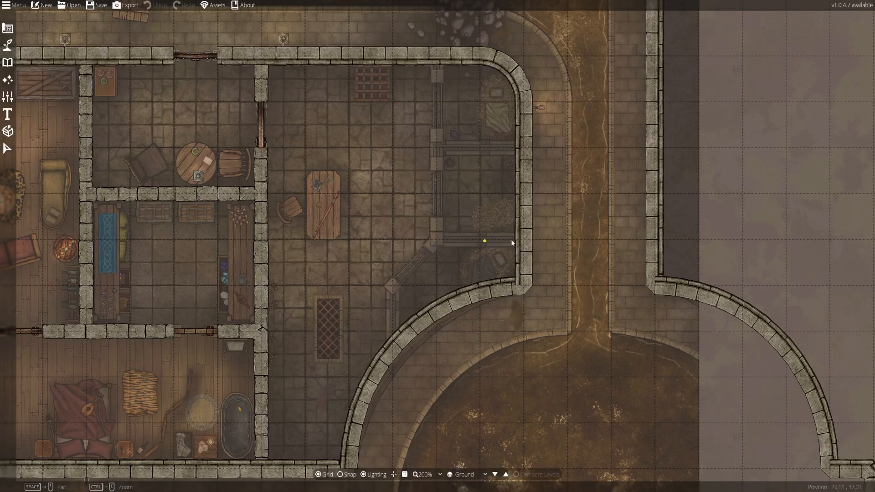
{"action": "left_click_drag", "start_coordinate": [352, 270], "coordinate": [418, 273]}
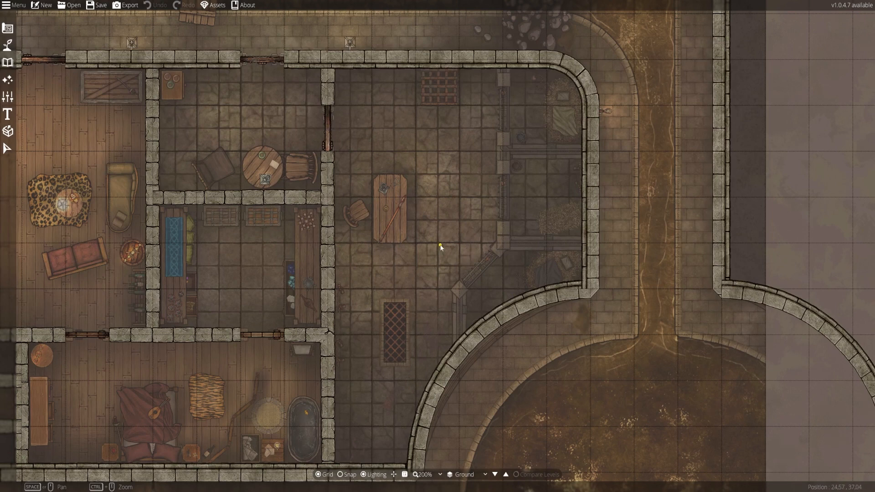
{"action": "left_click_drag", "start_coordinate": [374, 304], "coordinate": [425, 175]}
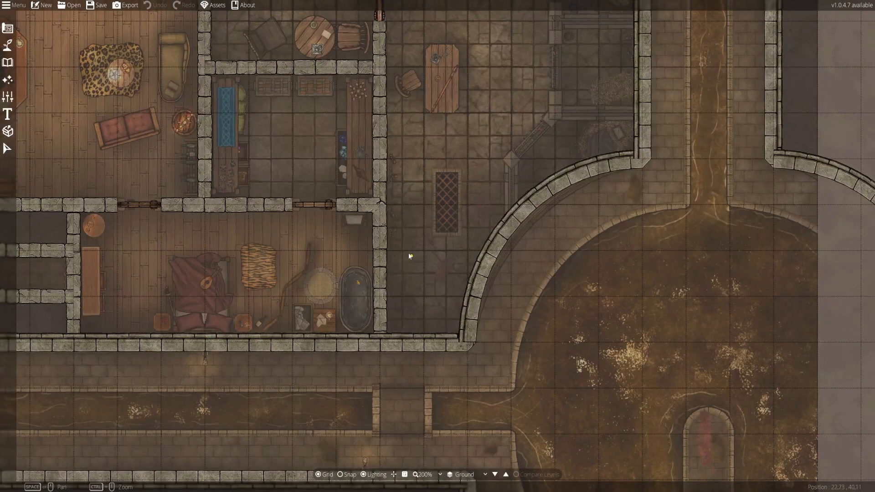
{"action": "left_click_drag", "start_coordinate": [437, 187], "coordinate": [471, 269]}
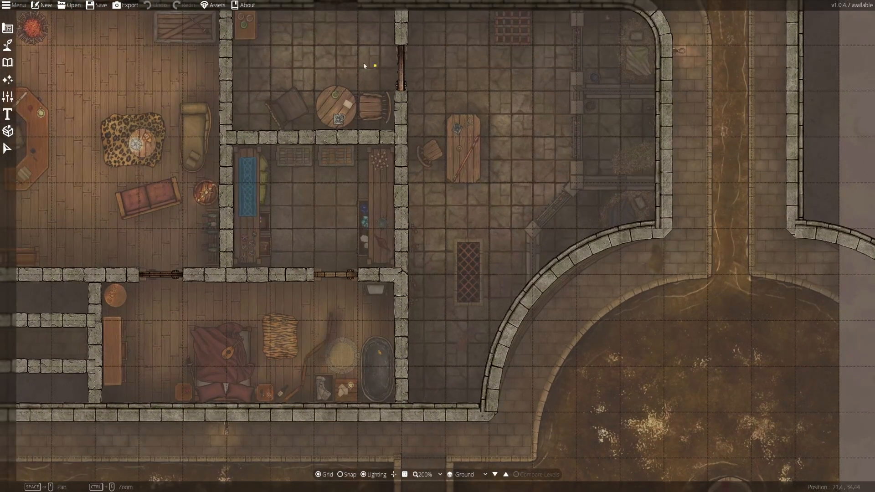
{"action": "left_click_drag", "start_coordinate": [367, 119], "coordinate": [384, 224]}
{"action": "left_click_drag", "start_coordinate": [463, 272], "coordinate": [406, 117]}
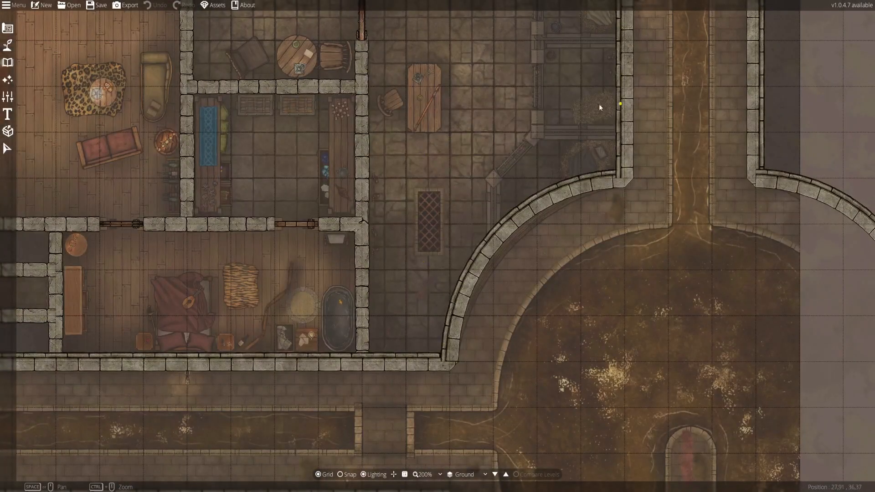
{"action": "left_click_drag", "start_coordinate": [402, 222], "coordinate": [441, 325]}
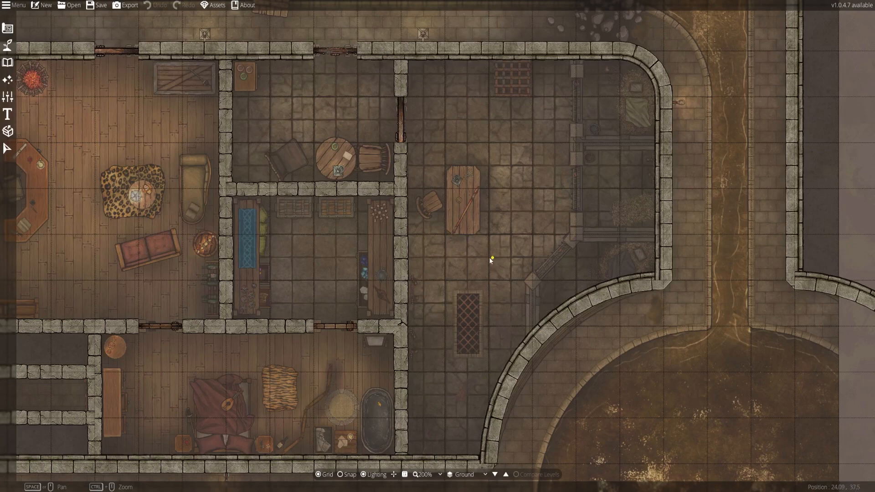
{"action": "scroll", "coordinate": [501, 205], "scroll_direction": "up", "scroll_amount": 1}
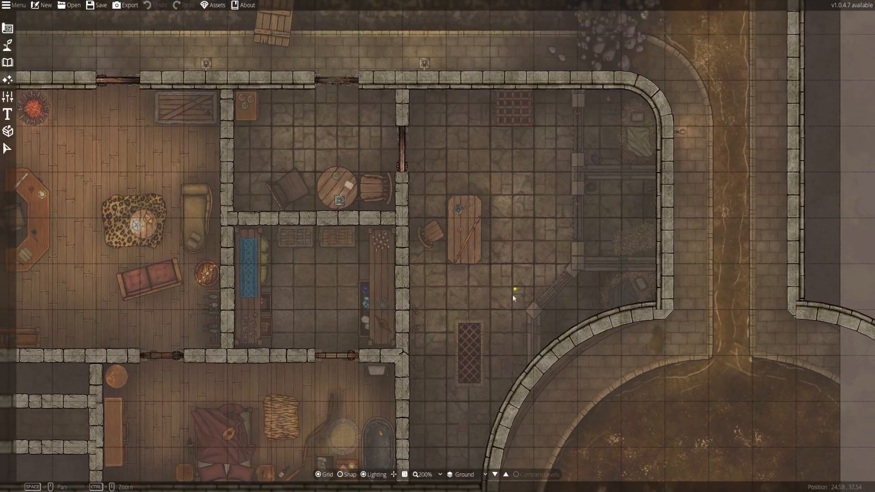
{"action": "scroll", "coordinate": [512, 294], "scroll_direction": "down", "scroll_amount": 4}
{"action": "scroll", "coordinate": [501, 237], "scroll_direction": "up", "scroll_amount": 1}
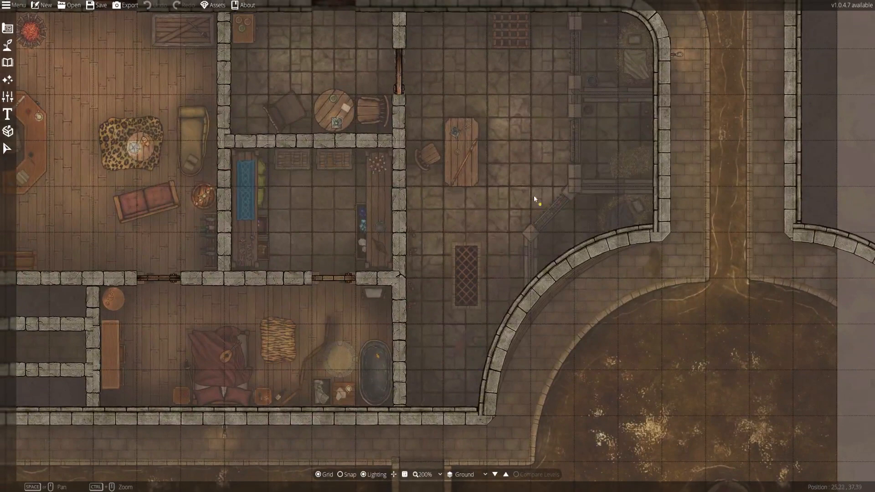
{"action": "scroll", "coordinate": [534, 195], "scroll_direction": "up", "scroll_amount": 1}
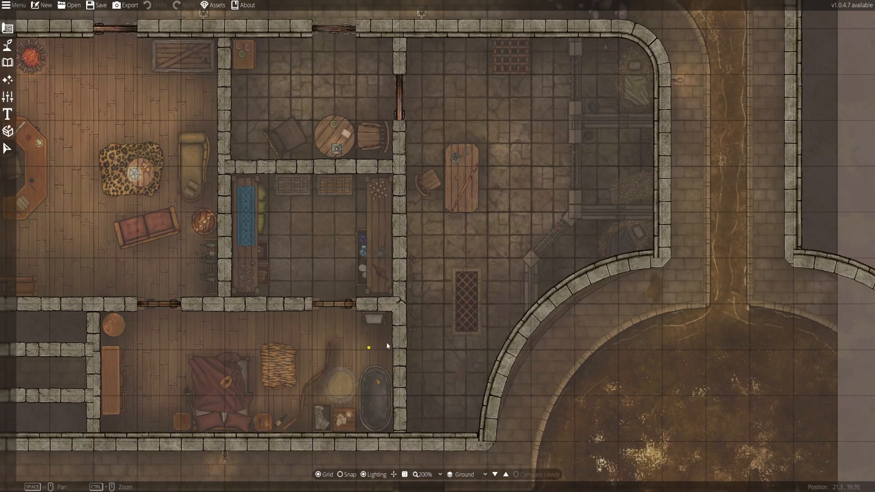
{"action": "scroll", "coordinate": [460, 332], "scroll_direction": "up", "scroll_amount": 2}
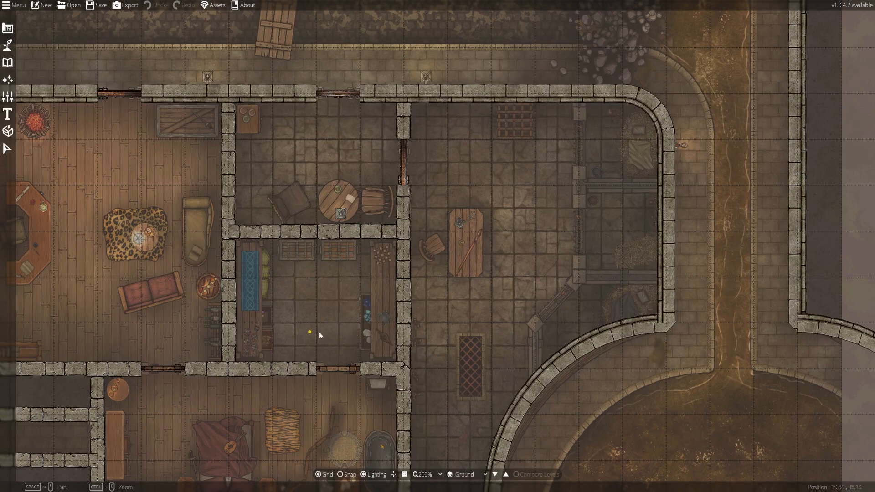
Check the walls and doors of the southern building's office, bedroom and western passages, and return to the tavern's bar wall.
{"action": "left_click_drag", "start_coordinate": [319, 332], "coordinate": [390, 356]}
{"action": "left_click_drag", "start_coordinate": [355, 260], "coordinate": [472, 161]}
{"action": "left_click_drag", "start_coordinate": [386, 256], "coordinate": [423, 288]}
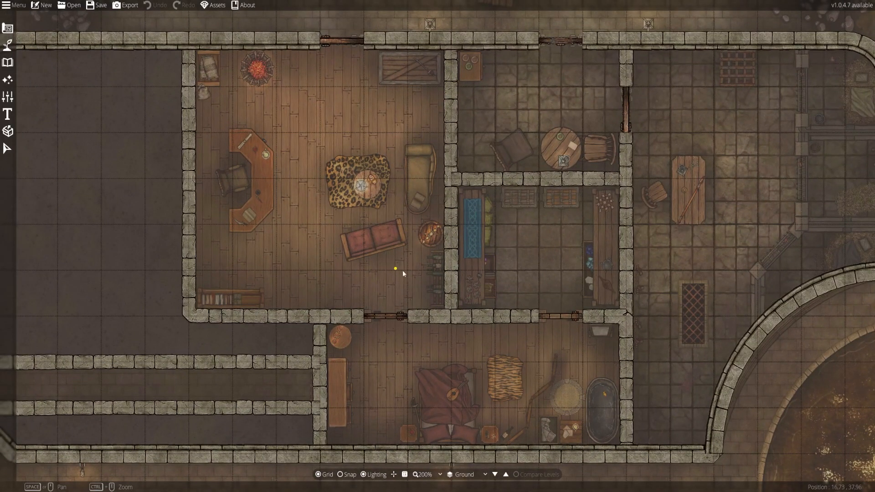
{"action": "left_click_drag", "start_coordinate": [446, 299], "coordinate": [439, 239]}
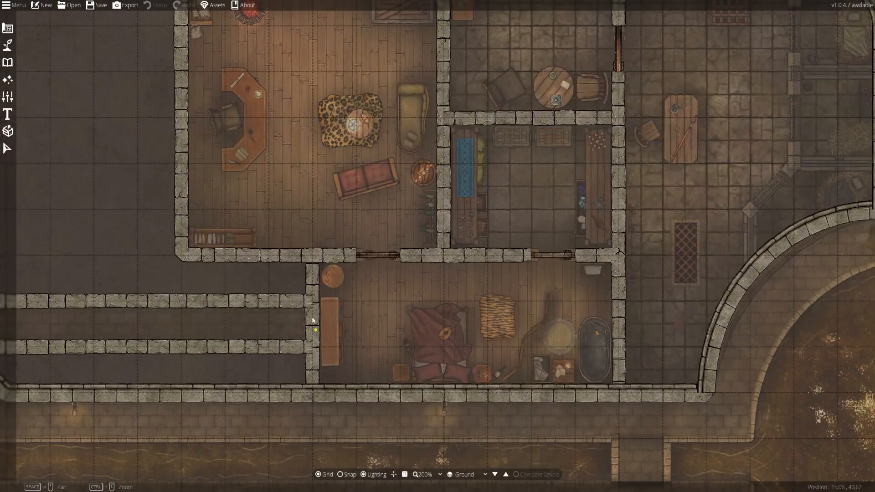
{"action": "left_click_drag", "start_coordinate": [313, 317], "coordinate": [403, 309]}
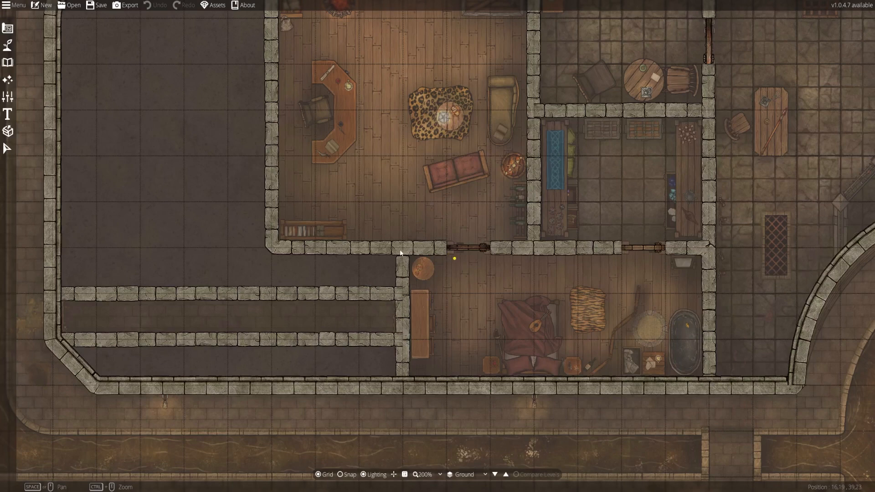
{"action": "left_click_drag", "start_coordinate": [408, 203], "coordinate": [407, 315]}
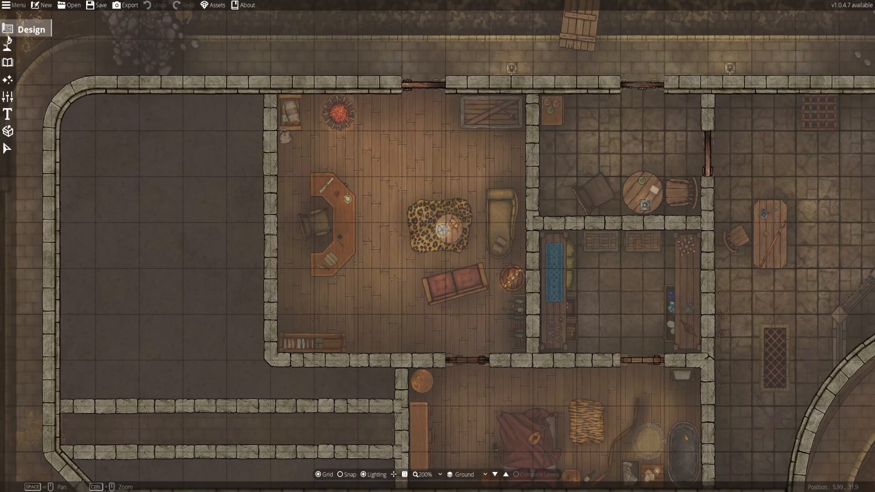
{"action": "scroll", "coordinate": [561, 301], "scroll_direction": "up", "scroll_amount": 10}
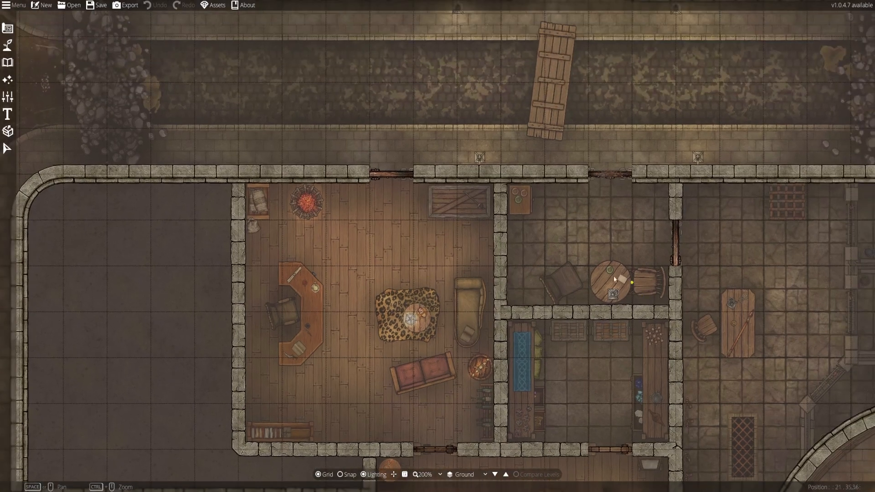
{"action": "scroll", "coordinate": [474, 221], "scroll_direction": "up", "scroll_amount": 5}
{"action": "scroll", "coordinate": [474, 221], "scroll_direction": "right", "scroll_amount": 3}
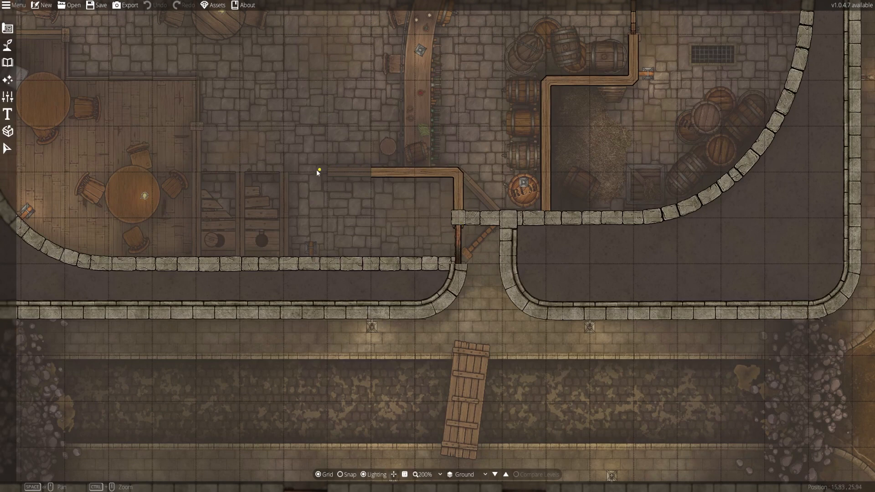
Examine the tavern's interior, from the partial wall beside the bar to the western seating area and northern entrance.
{"action": "scroll", "coordinate": [363, 217], "scroll_direction": "up", "scroll_amount": 2}
{"action": "scroll", "coordinate": [363, 217], "scroll_direction": "left", "scroll_amount": 1}
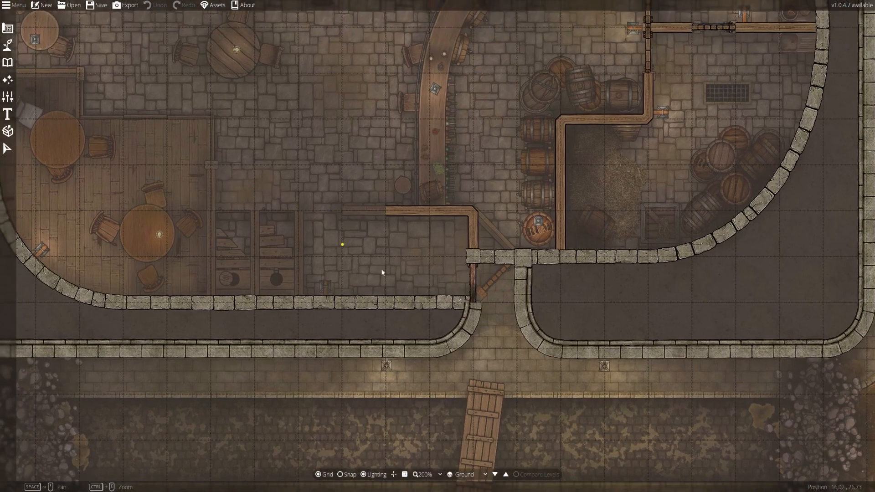
{"action": "scroll", "coordinate": [382, 272], "scroll_direction": "up", "scroll_amount": 3}
{"action": "scroll", "coordinate": [461, 264], "scroll_direction": "left", "scroll_amount": 1}
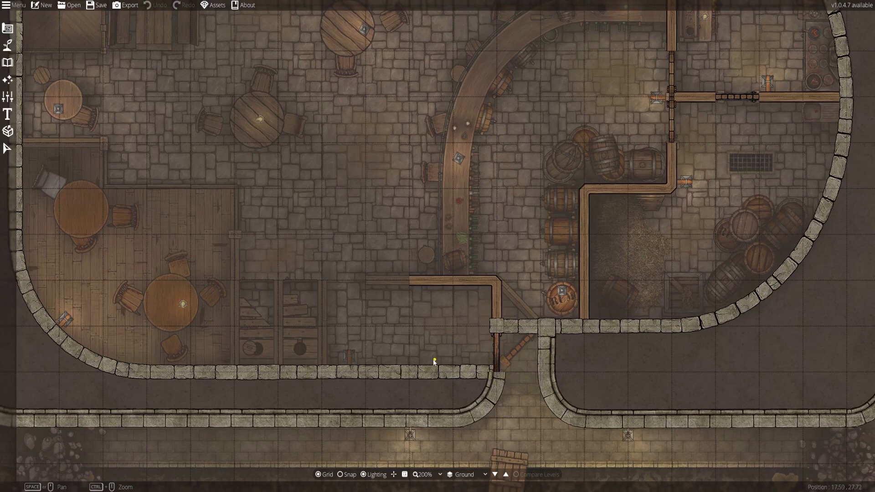
{"action": "left_click_drag", "start_coordinate": [423, 358], "coordinate": [489, 403]}
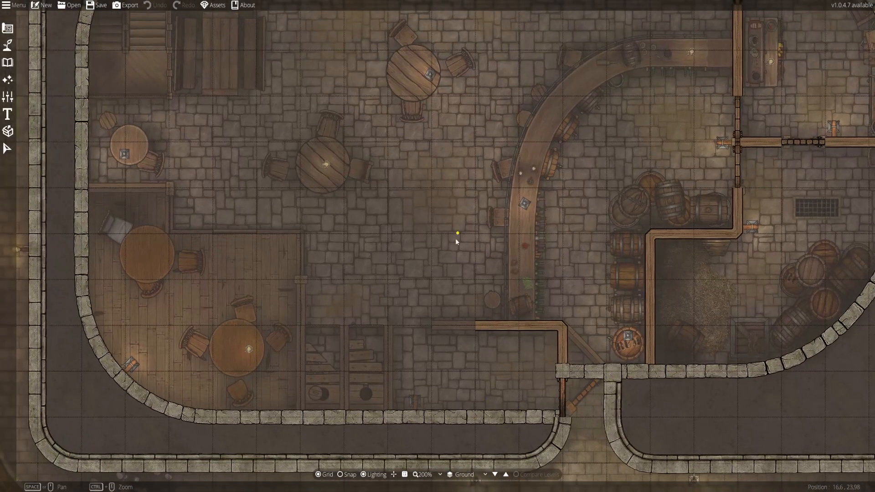
{"action": "left_click_drag", "start_coordinate": [526, 231], "coordinate": [456, 337]}
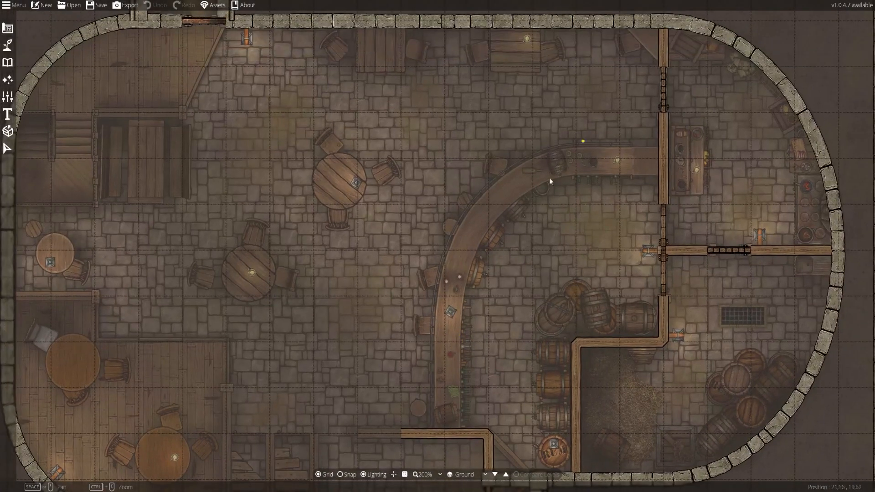
{"action": "left_click_drag", "start_coordinate": [404, 309], "coordinate": [673, 333]}
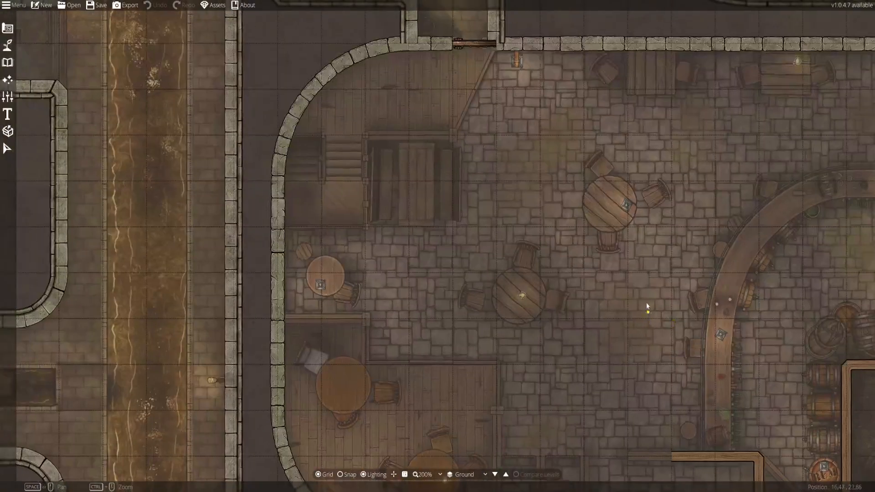
{"action": "left_click_drag", "start_coordinate": [638, 280], "coordinate": [570, 333]}
{"action": "left_click_drag", "start_coordinate": [523, 357], "coordinate": [507, 157]}
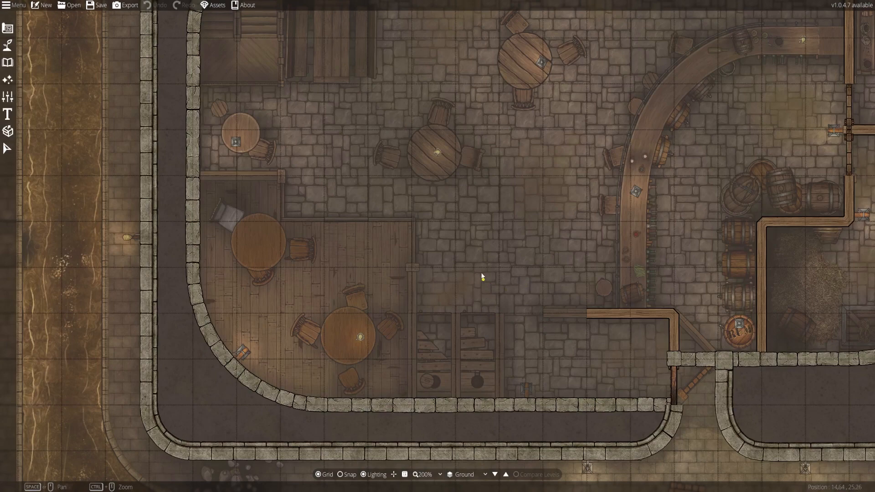
Inspect the tavern's southern outer wall and the walls along the rubble-blocked channel below it.
{"action": "left_click_drag", "start_coordinate": [556, 247], "coordinate": [496, 206]}
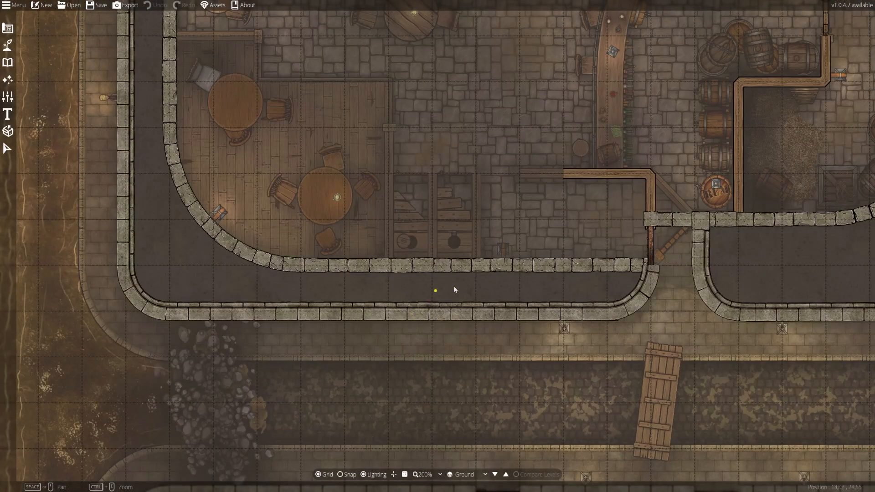
{"action": "left_click_drag", "start_coordinate": [577, 293], "coordinate": [452, 237]}
{"action": "left_click_drag", "start_coordinate": [294, 312], "coordinate": [629, 344]}
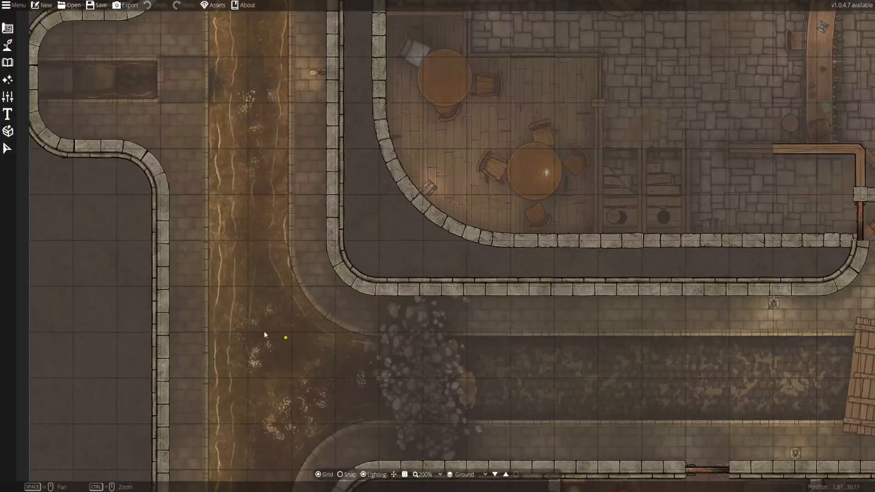
{"action": "left_click_drag", "start_coordinate": [559, 320], "coordinate": [72, 243]}
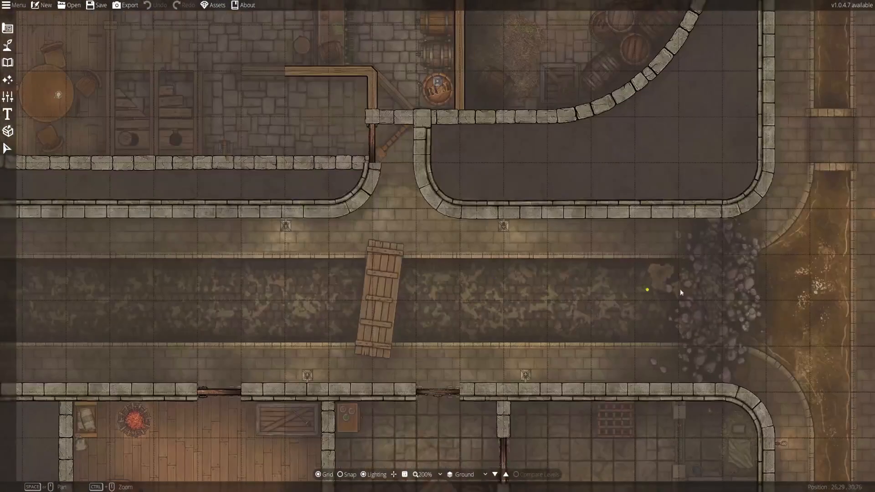
{"action": "left_click_drag", "start_coordinate": [370, 281], "coordinate": [621, 377]}
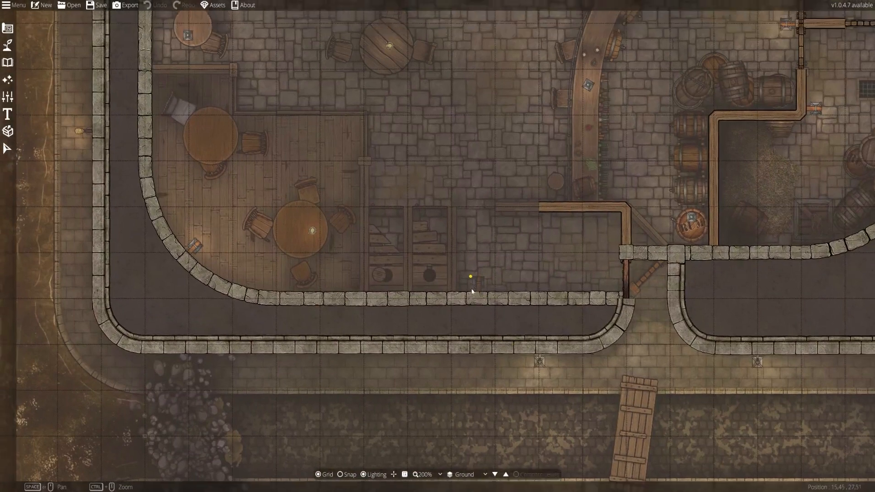
{"action": "left_click_drag", "start_coordinate": [471, 288], "coordinate": [473, 322]}
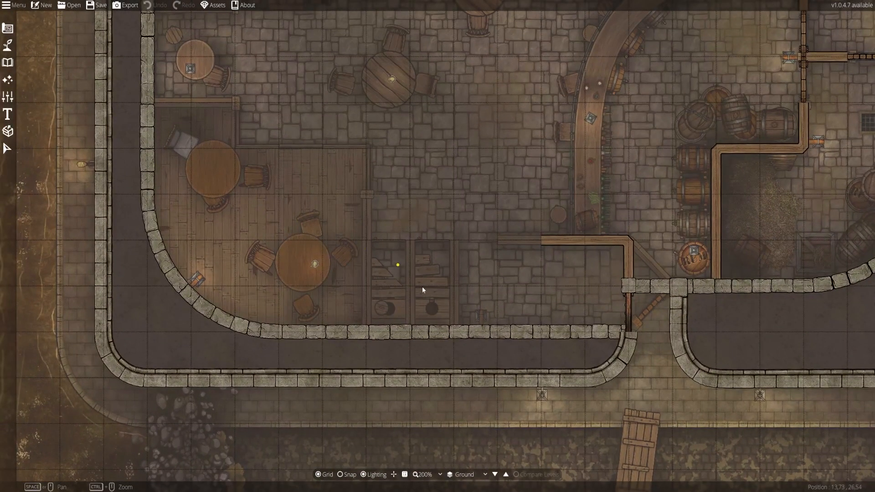
{"action": "left_click_drag", "start_coordinate": [441, 349], "coordinate": [439, 271]}
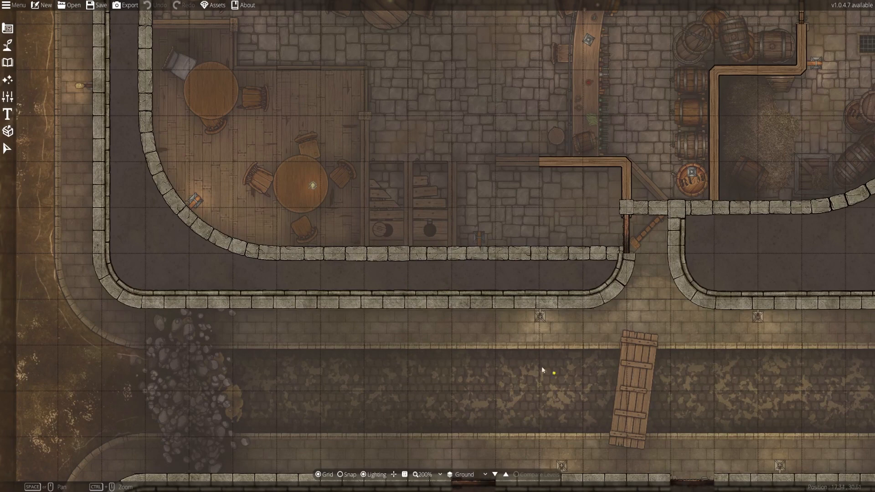
{"action": "left_click_drag", "start_coordinate": [542, 384], "coordinate": [476, 484]}
Check the walls and doors of the northern building's living quarters, storeroom, double-door entrance and dormitory.
{"action": "left_click_drag", "start_coordinate": [412, 188], "coordinate": [415, 394]}
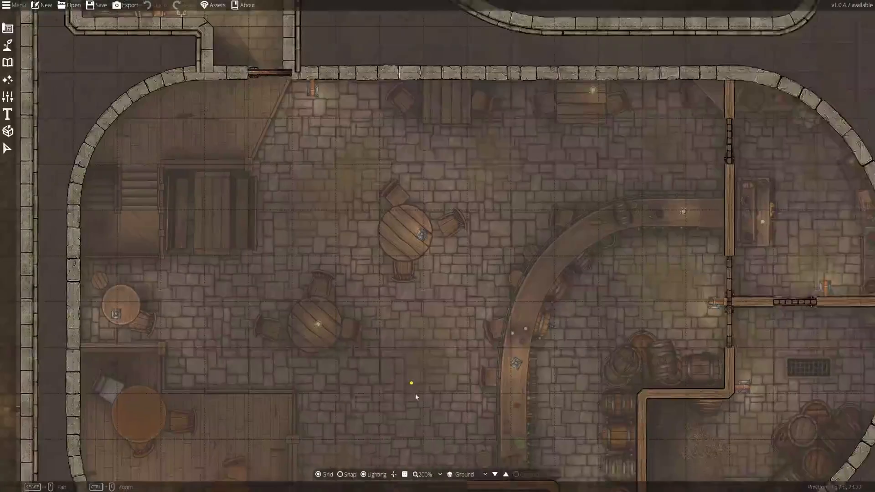
{"action": "left_click_drag", "start_coordinate": [316, 159], "coordinate": [371, 262]}
{"action": "left_click_drag", "start_coordinate": [401, 137], "coordinate": [410, 395]}
{"action": "left_click_drag", "start_coordinate": [427, 264], "coordinate": [433, 277]}
{"action": "left_click_drag", "start_coordinate": [490, 199], "coordinate": [400, 350]}
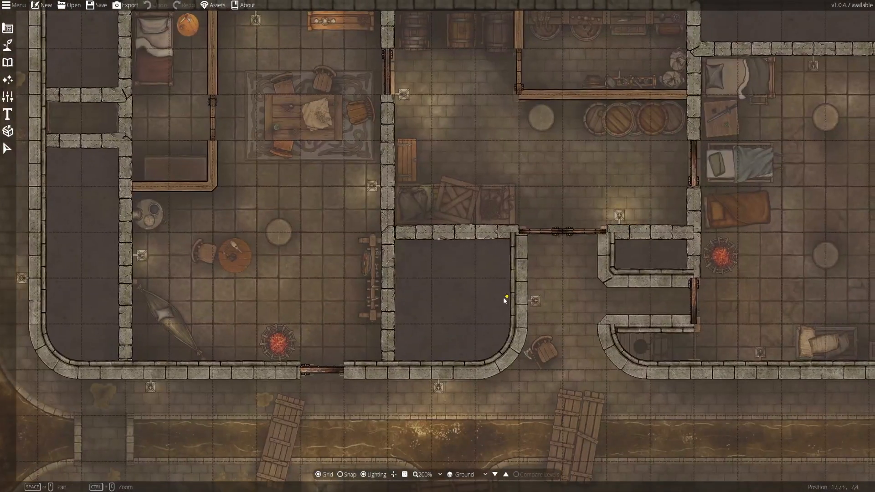
{"action": "left_click_drag", "start_coordinate": [504, 297], "coordinate": [422, 306]}
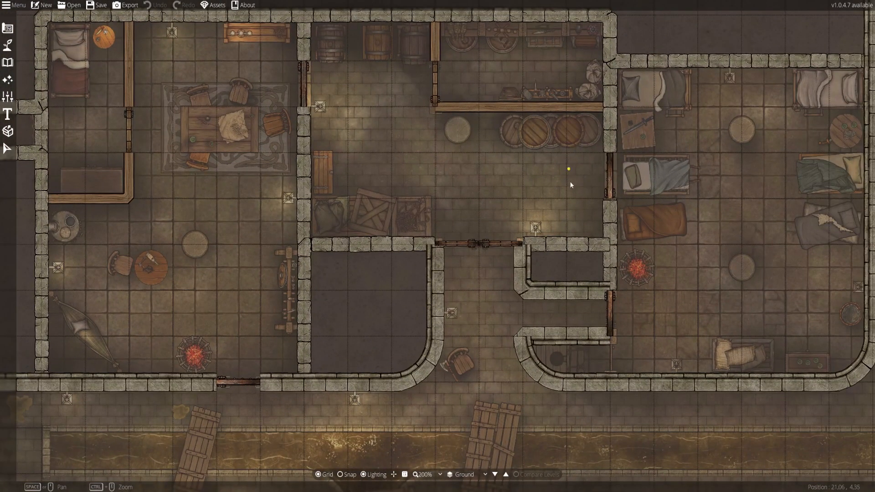
{"action": "left_click_drag", "start_coordinate": [593, 150], "coordinate": [501, 146]}
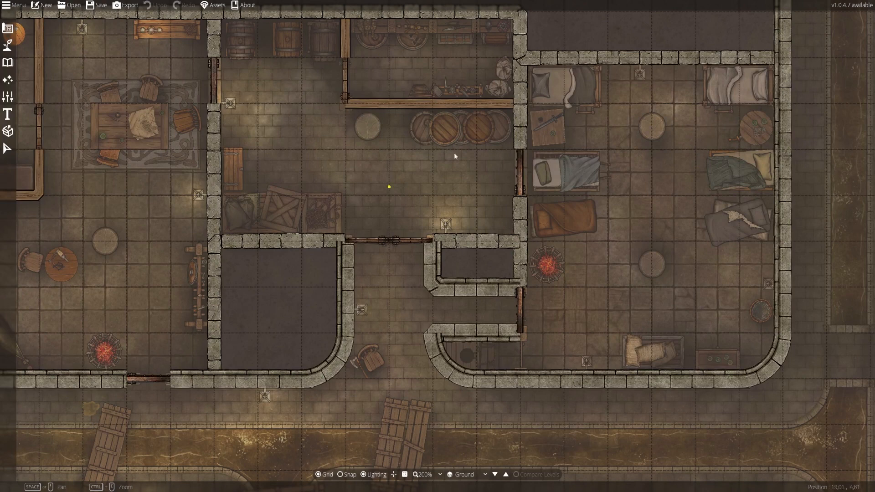
{"action": "left_click_drag", "start_coordinate": [193, 268], "coordinate": [275, 302]}
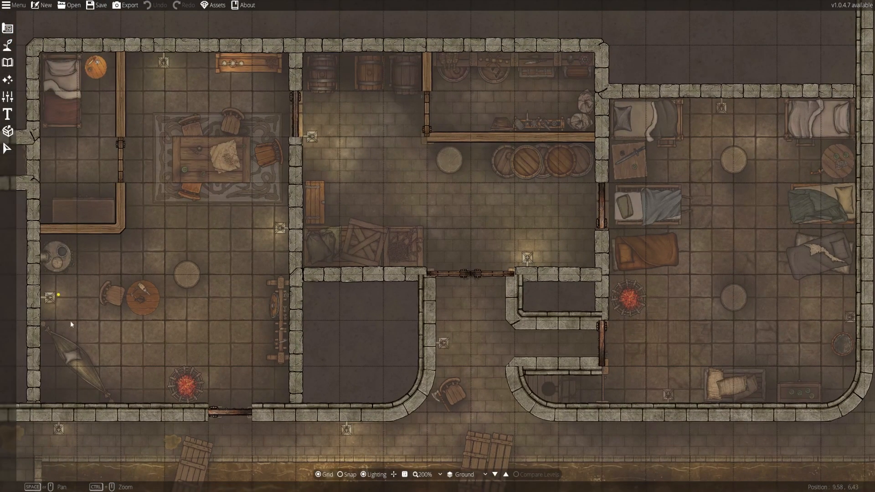
{"action": "mouse_move", "coordinate": [566, 313]}
{"action": "left_mouse_down"}
{"action": "mouse_move", "coordinate": [498, 293]}
{"action": "mouse_move", "coordinate": [556, 306]}
{"action": "left_mouse_up"}
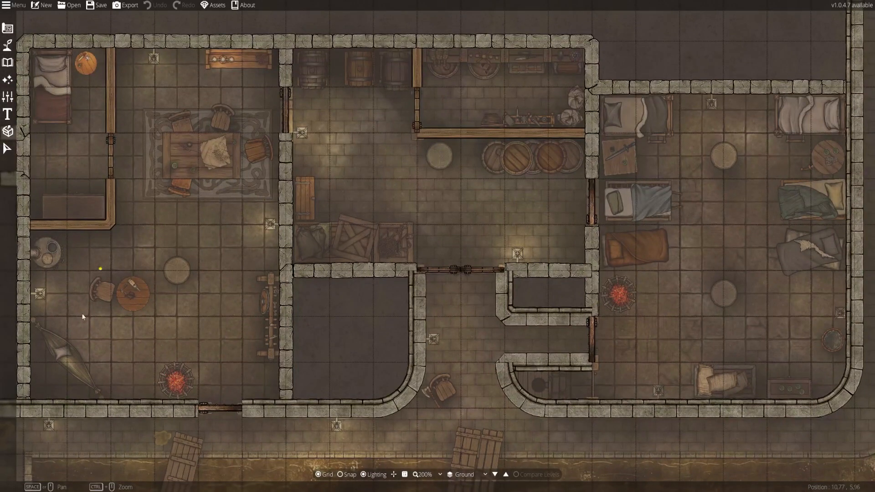
{"action": "scroll", "coordinate": [579, 428], "scroll_direction": "down", "scroll_amount": 3}
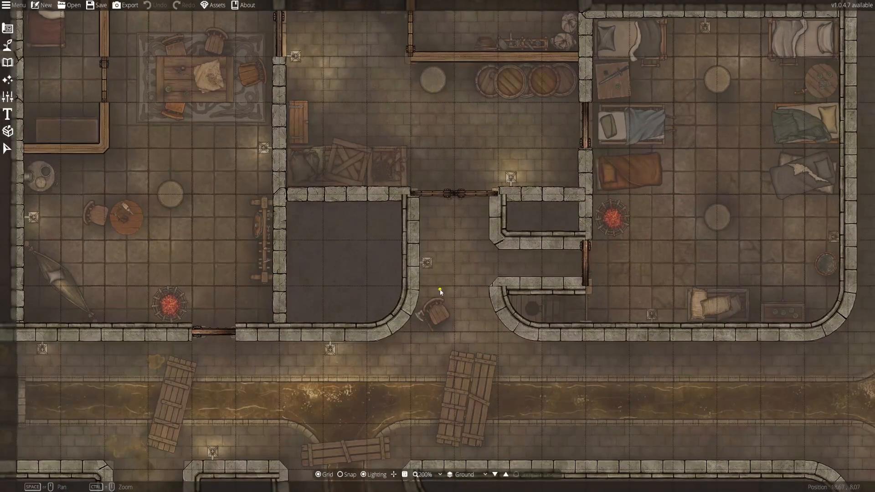
{"action": "scroll", "coordinate": [423, 291], "scroll_direction": "up", "scroll_amount": 1}
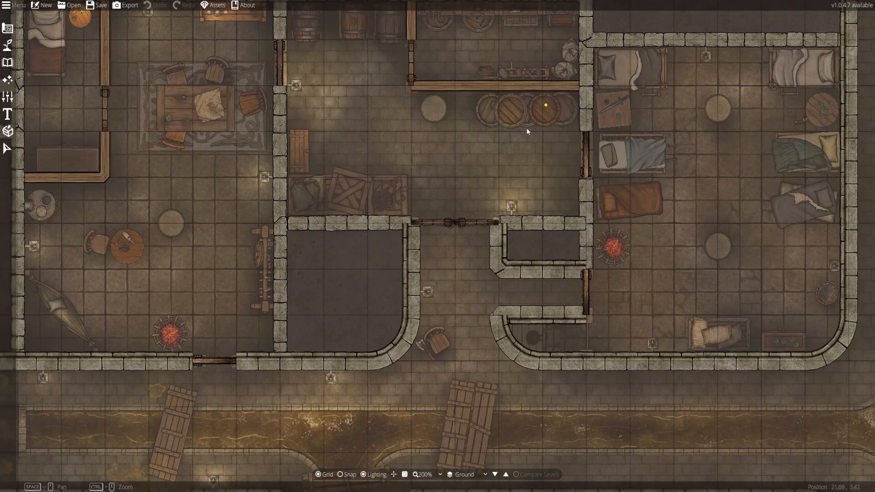
{"action": "scroll", "coordinate": [474, 220], "scroll_direction": "down", "scroll_amount": 2}
{"action": "scroll", "coordinate": [527, 225], "scroll_direction": "up", "scroll_amount": 2}
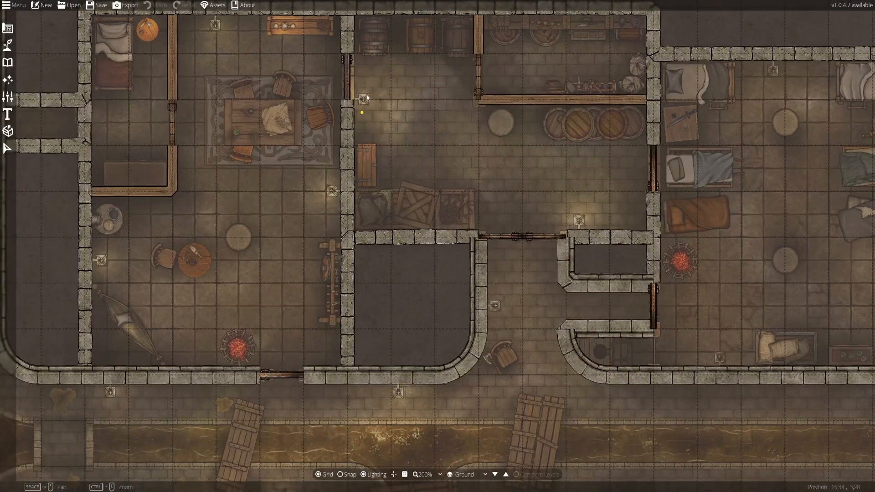
{"action": "scroll", "coordinate": [362, 220], "scroll_direction": "down", "scroll_amount": 2}
{"action": "scroll", "coordinate": [397, 219], "scroll_direction": "up", "scroll_amount": 2}
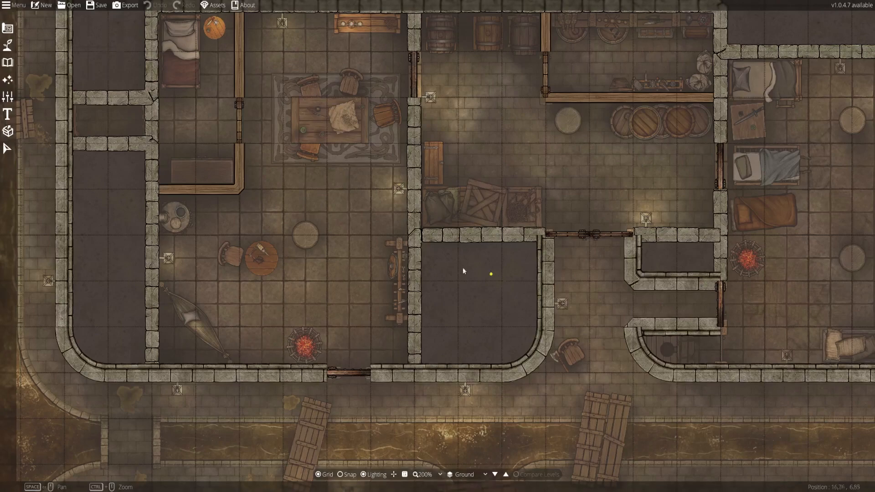
{"action": "left_click_drag", "start_coordinate": [463, 268], "coordinate": [387, 264]}
Review the walls along the western sewer junction, the curved dead-end channel and the eastern sewer channel.
{"action": "left_click_drag", "start_coordinate": [184, 340], "coordinate": [597, 198]}
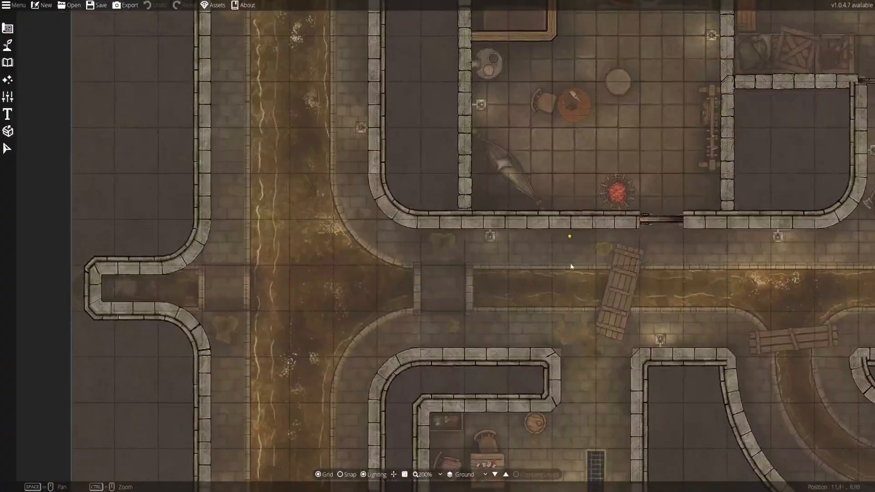
{"action": "left_click_drag", "start_coordinate": [569, 311], "coordinate": [394, 110]}
{"action": "left_click_drag", "start_coordinate": [426, 167], "coordinate": [430, 224]}
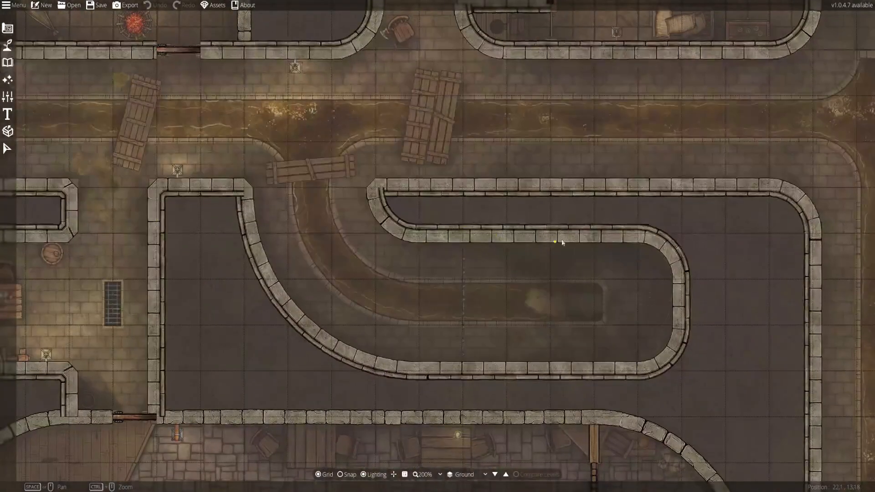
{"action": "scroll", "coordinate": [569, 239], "scroll_direction": "down", "scroll_amount": 2}
{"action": "left_click_drag", "start_coordinate": [701, 186], "coordinate": [588, 187]}
{"action": "left_click_drag", "start_coordinate": [590, 367], "coordinate": [439, 61]}
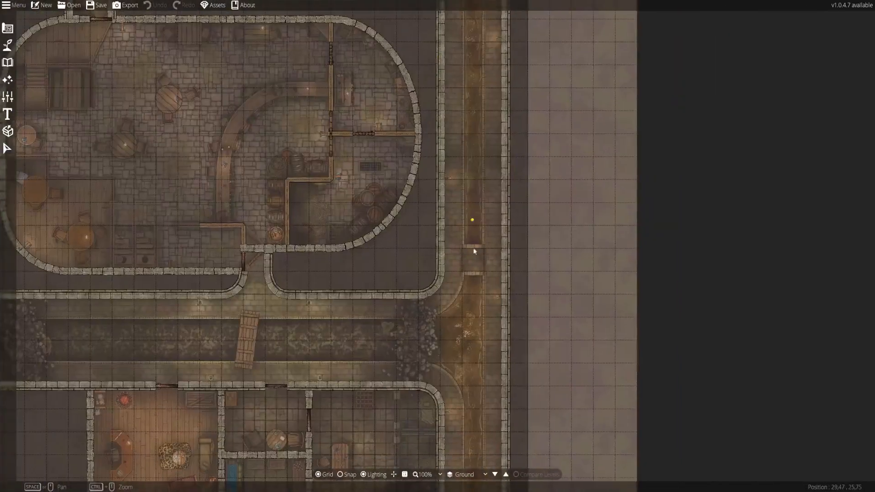
{"action": "left_click_drag", "start_coordinate": [487, 310], "coordinate": [425, 54]}
{"action": "mouse_move", "coordinate": [401, 209]}
{"action": "left_mouse_down"}
{"action": "mouse_move", "coordinate": [436, 331]}
{"action": "mouse_move", "coordinate": [479, 401]}
{"action": "left_mouse_up"}
{"action": "left_click_drag", "start_coordinate": [476, 150], "coordinate": [377, 284]}
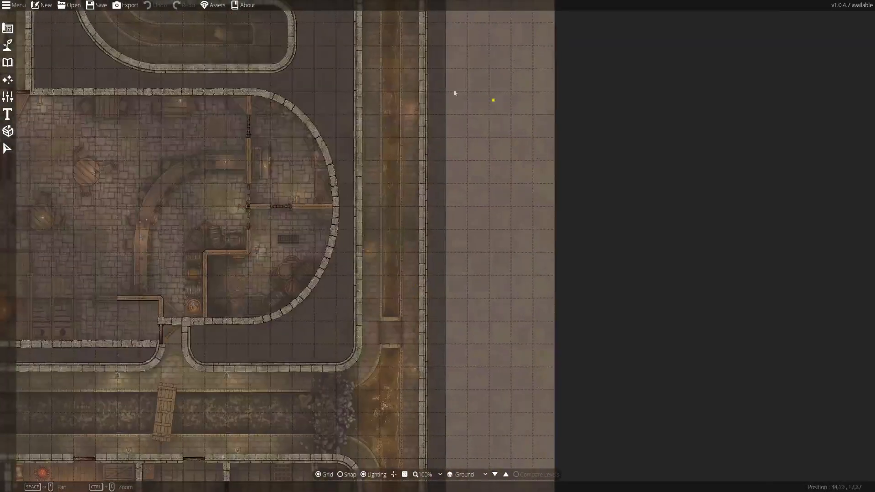
{"action": "left_click_drag", "start_coordinate": [454, 93], "coordinate": [467, 335]}
{"action": "left_click_drag", "start_coordinate": [470, 181], "coordinate": [460, 316]}
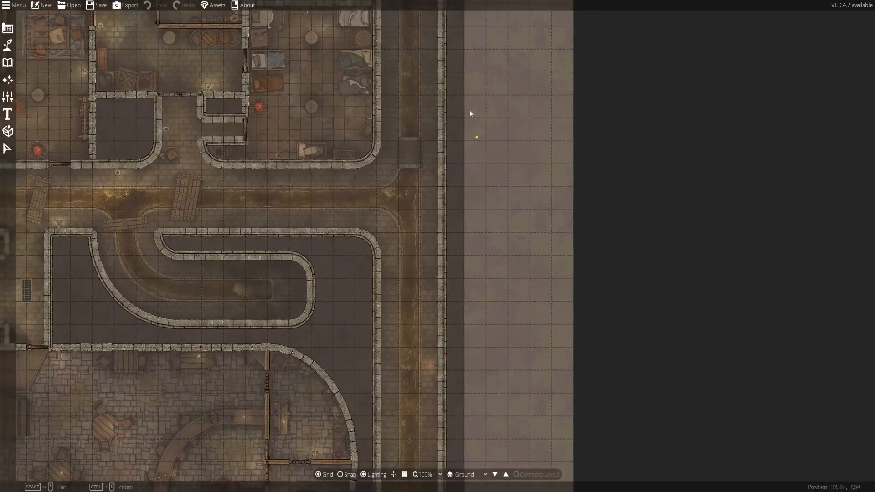
{"action": "left_click_drag", "start_coordinate": [467, 92], "coordinate": [455, 253]}
{"action": "left_click_drag", "start_coordinate": [494, 347], "coordinate": [460, 93]}
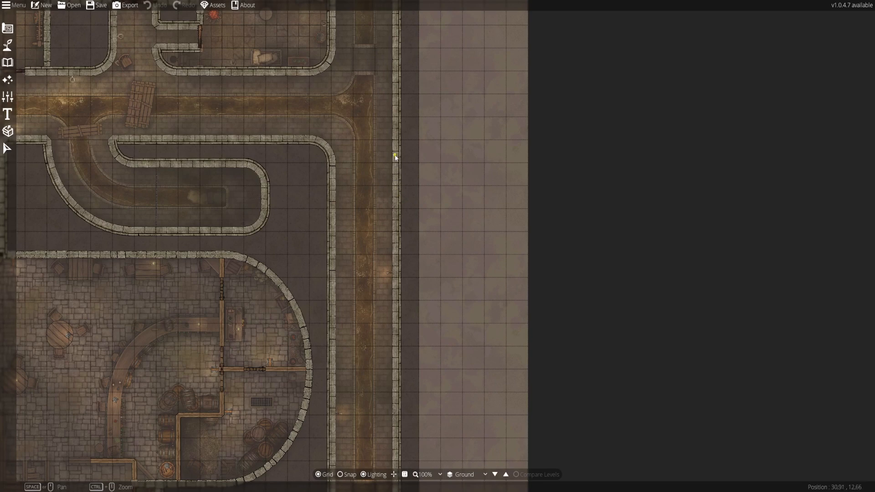
Examine the eastern outer wall down to the circular basin, where the walls extend past the traced image's edge.
{"action": "scroll", "coordinate": [396, 142], "scroll_direction": "down", "scroll_amount": 3}
{"action": "scroll", "coordinate": [431, 173], "scroll_direction": "up", "scroll_amount": 2}
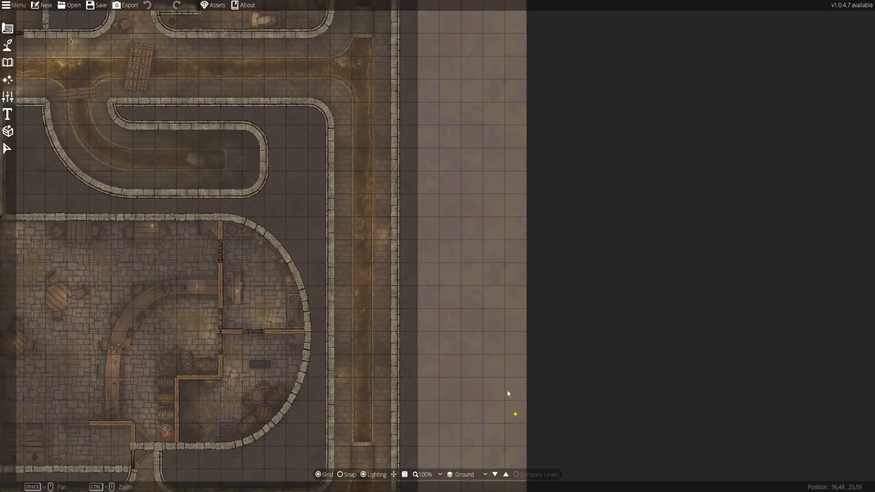
{"action": "left_click_drag", "start_coordinate": [503, 340], "coordinate": [461, 94]}
{"action": "left_click_drag", "start_coordinate": [455, 346], "coordinate": [427, 97]}
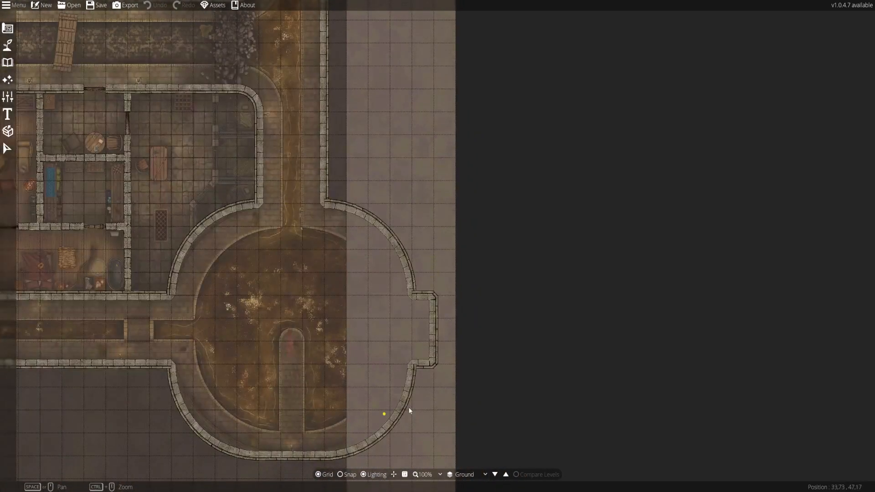
{"action": "left_click_drag", "start_coordinate": [295, 346], "coordinate": [390, 323]}
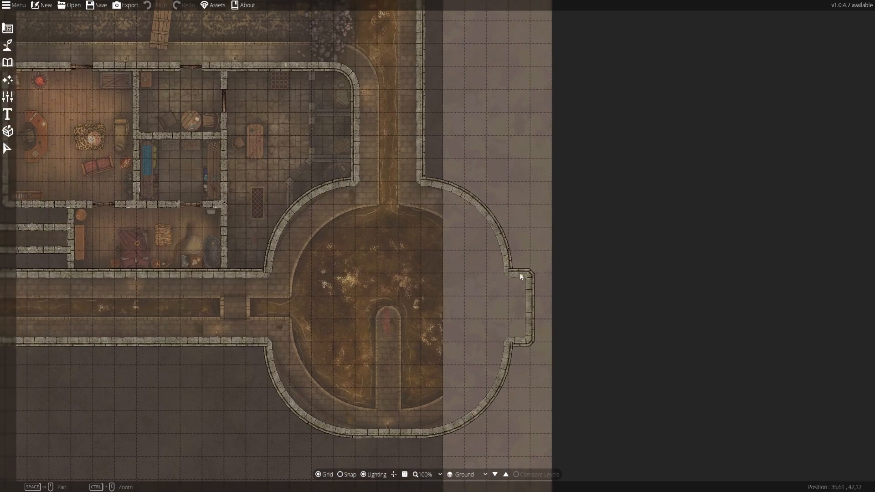
{"action": "scroll", "coordinate": [433, 371], "scroll_direction": "up", "scroll_amount": 10}
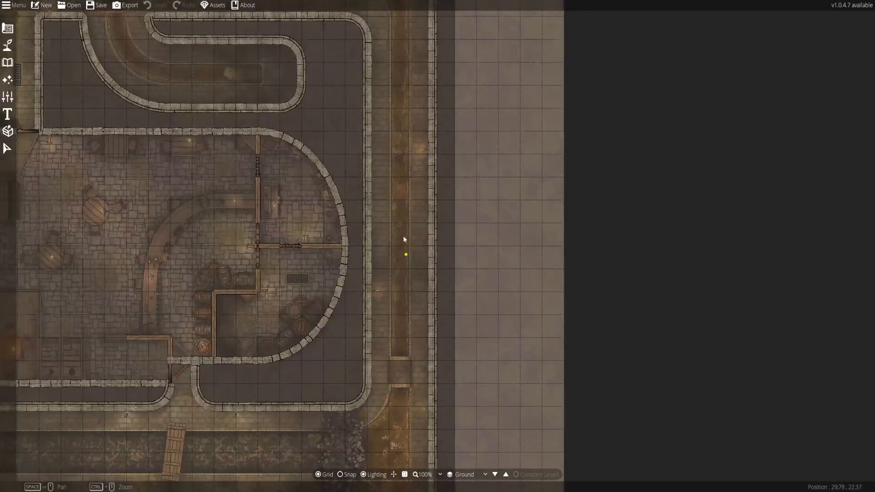
{"action": "scroll", "coordinate": [411, 250], "scroll_direction": "up", "scroll_amount": 2}
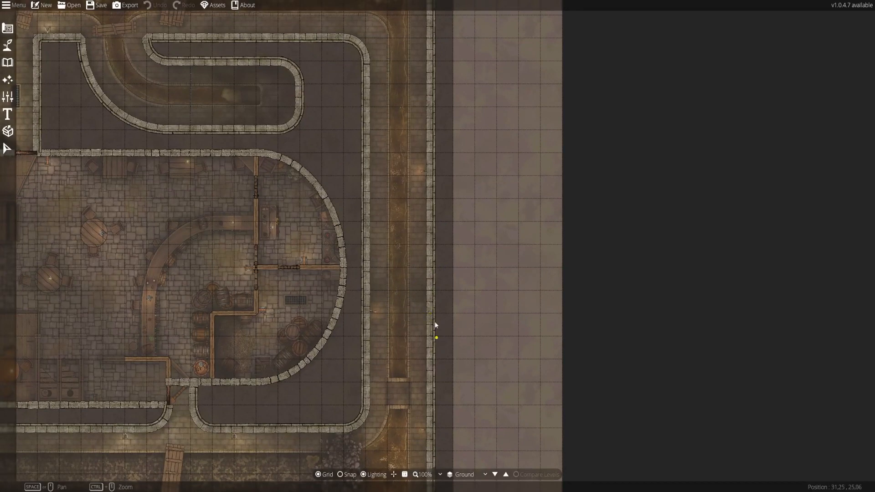
{"action": "scroll", "coordinate": [440, 328], "scroll_direction": "up", "scroll_amount": 2}
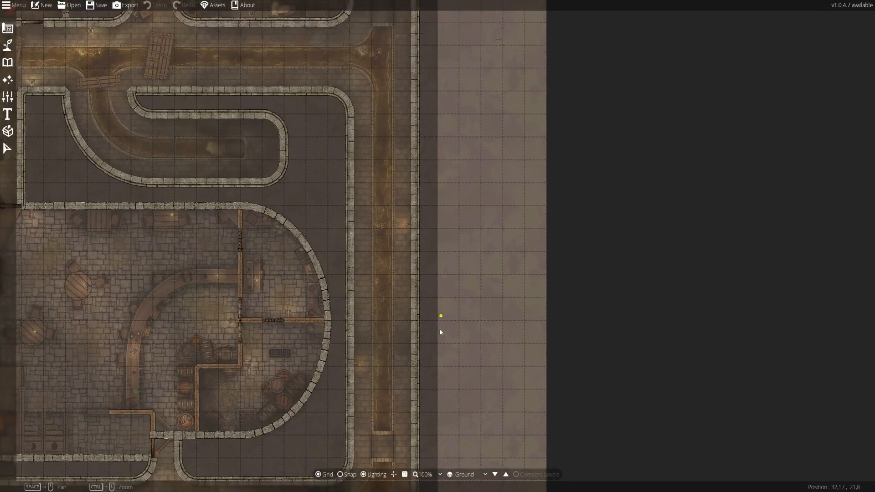
{"action": "scroll", "coordinate": [449, 242], "scroll_direction": "up", "scroll_amount": 3}
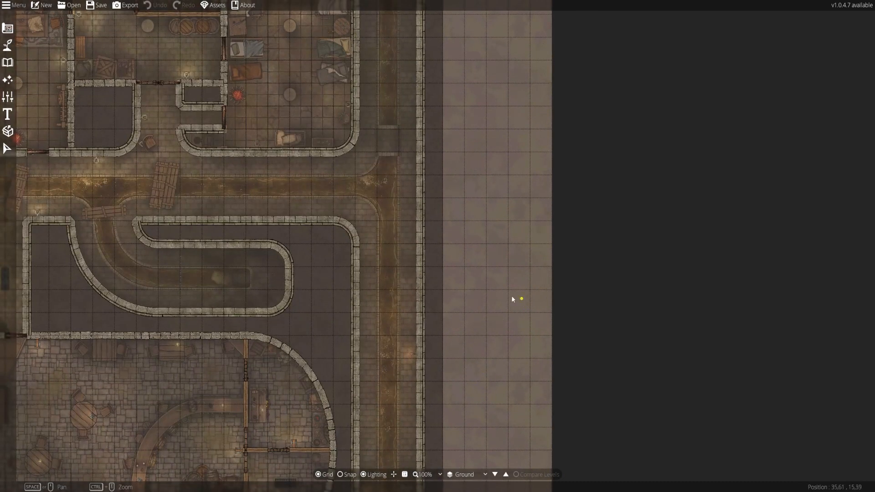
Review the traced walls around the curved dead-end channel, the eastern sewer channel and the western side of the southern building.
{"action": "left_click_drag", "start_coordinate": [454, 241], "coordinate": [480, 210]}
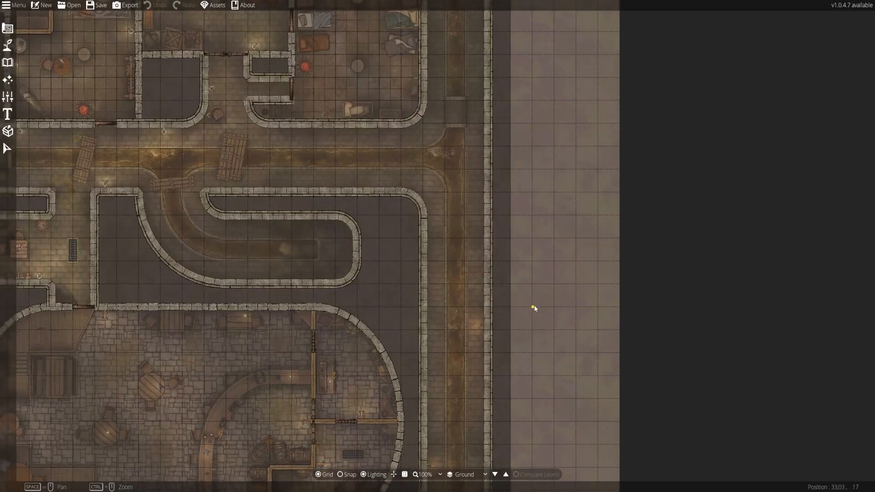
{"action": "left_click_drag", "start_coordinate": [474, 305], "coordinate": [465, 238]}
{"action": "left_click_drag", "start_coordinate": [432, 274], "coordinate": [447, 355]}
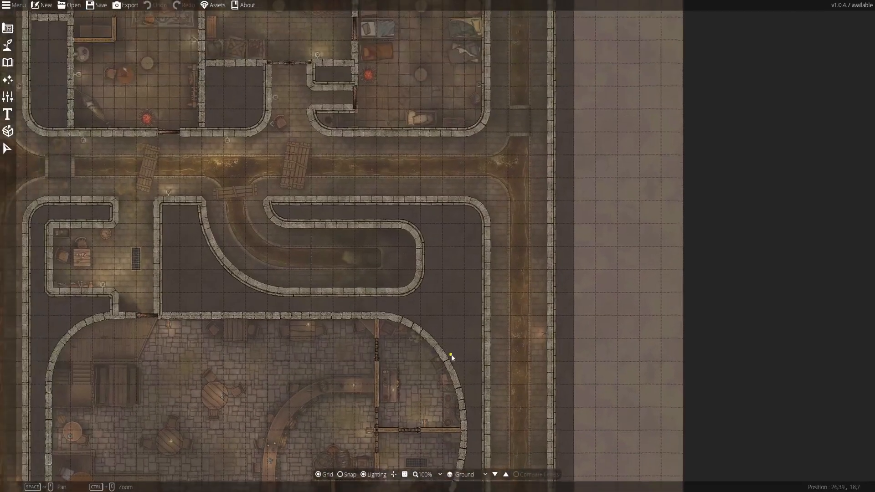
{"action": "left_click_drag", "start_coordinate": [316, 288], "coordinate": [543, 147]}
{"action": "left_click_drag", "start_coordinate": [507, 385], "coordinate": [497, 108]}
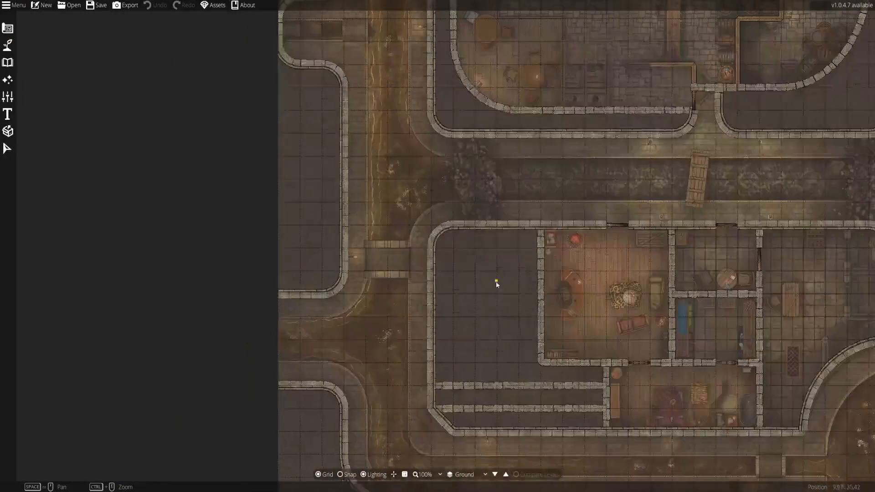
{"action": "left_click_drag", "start_coordinate": [478, 189], "coordinate": [482, 409]}
{"action": "left_click_drag", "start_coordinate": [446, 197], "coordinate": [455, 347]}
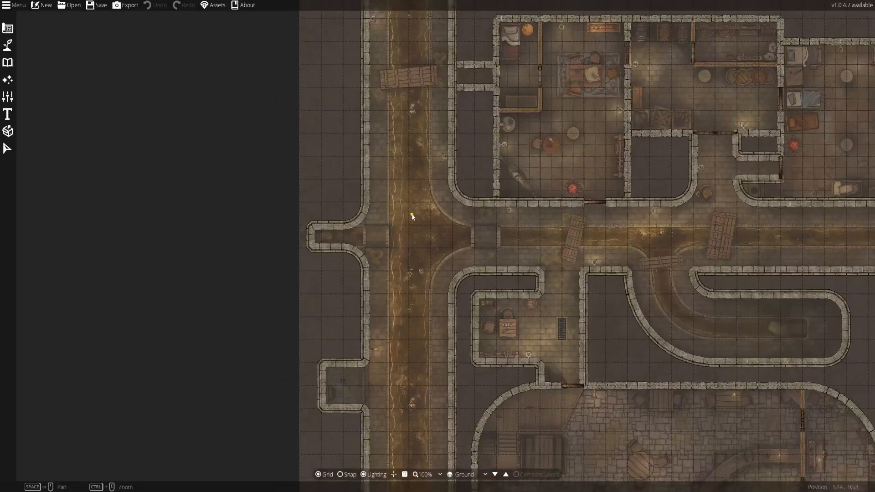
Check the outer walls of the western channel's alcoves and follow the tavern's curved walls down towards the southern building.
{"action": "left_click_drag", "start_coordinate": [415, 223], "coordinate": [388, 132]}
{"action": "left_click_drag", "start_coordinate": [518, 264], "coordinate": [360, 120]}
{"action": "left_click_drag", "start_coordinate": [328, 306], "coordinate": [500, 400]}
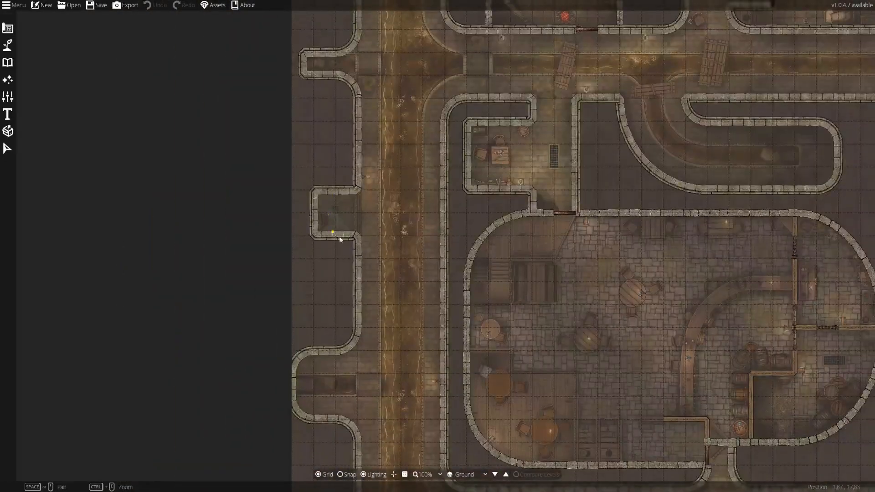
{"action": "left_click_drag", "start_coordinate": [364, 229], "coordinate": [289, 147]}
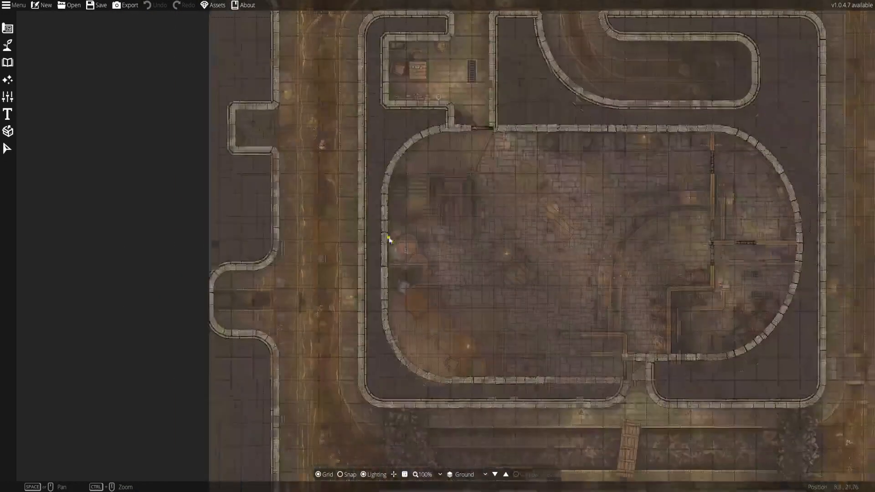
{"action": "left_click_drag", "start_coordinate": [514, 293], "coordinate": [293, 108]}
{"action": "scroll", "coordinate": [439, 172], "scroll_direction": "down", "scroll_amount": 5}
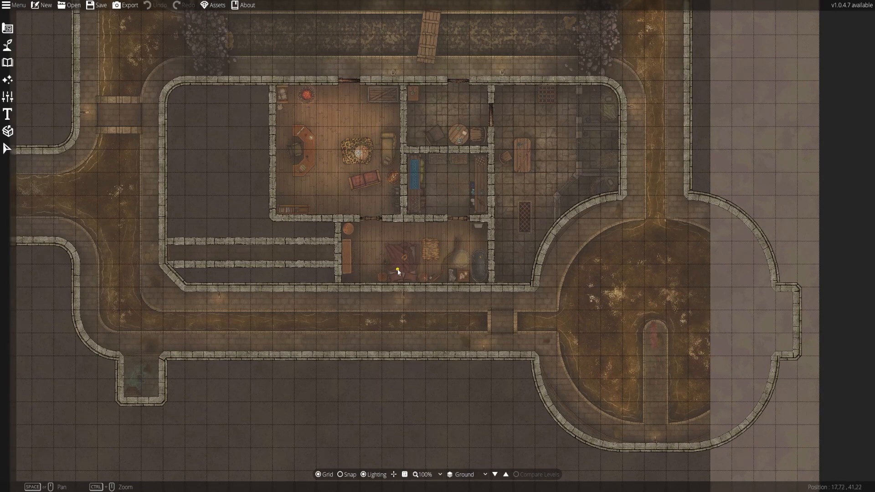
Inspect the southern building's interior walls and doors and the outer wall around the circular basin.
{"action": "left_click_drag", "start_coordinate": [408, 260], "coordinate": [439, 337]}
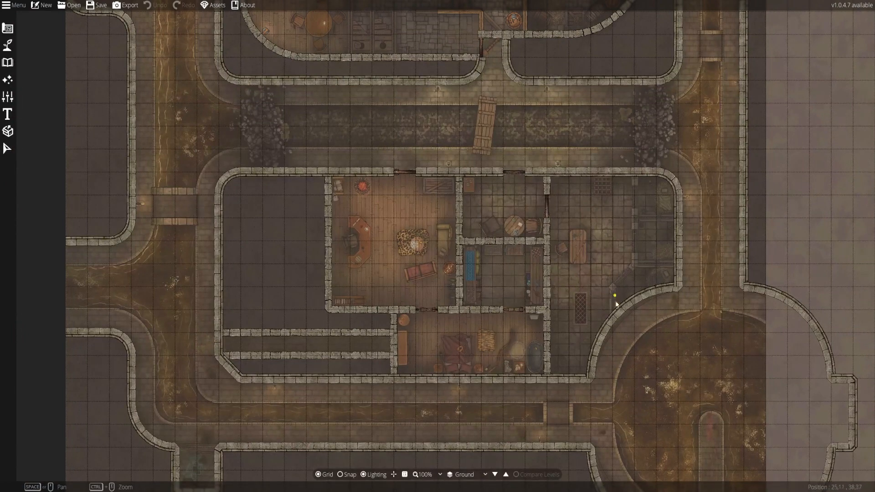
{"action": "left_click_drag", "start_coordinate": [590, 334], "coordinate": [533, 234]}
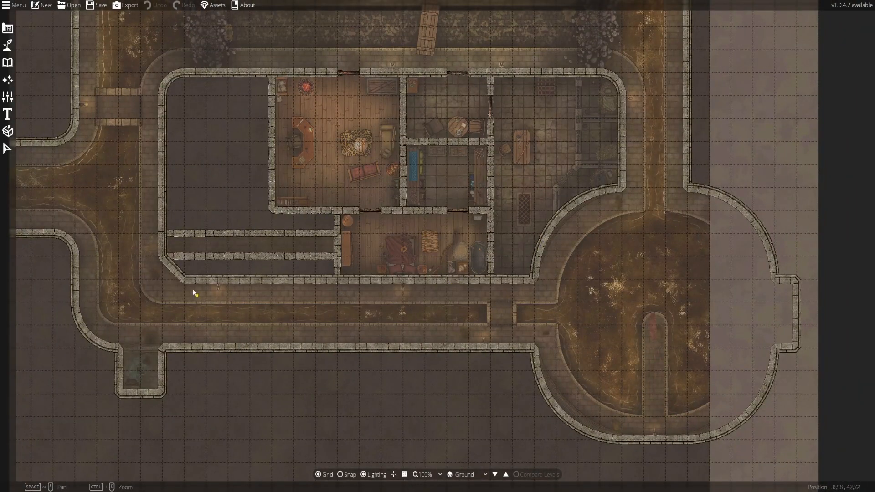
{"action": "left_click_drag", "start_coordinate": [522, 285], "coordinate": [562, 487]}
Examine the tavern's interior partitions and the walls and doors of the guard room and northern building.
{"action": "left_click_drag", "start_coordinate": [443, 207], "coordinate": [461, 379]}
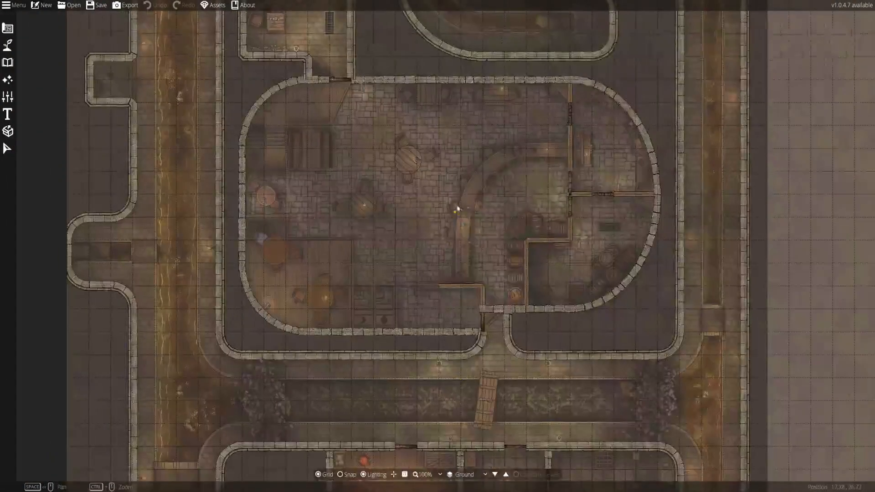
{"action": "left_click_drag", "start_coordinate": [470, 193], "coordinate": [396, 361]}
{"action": "left_click_drag", "start_coordinate": [553, 301], "coordinate": [553, 370]}
{"action": "left_click_drag", "start_coordinate": [359, 296], "coordinate": [375, 375]}
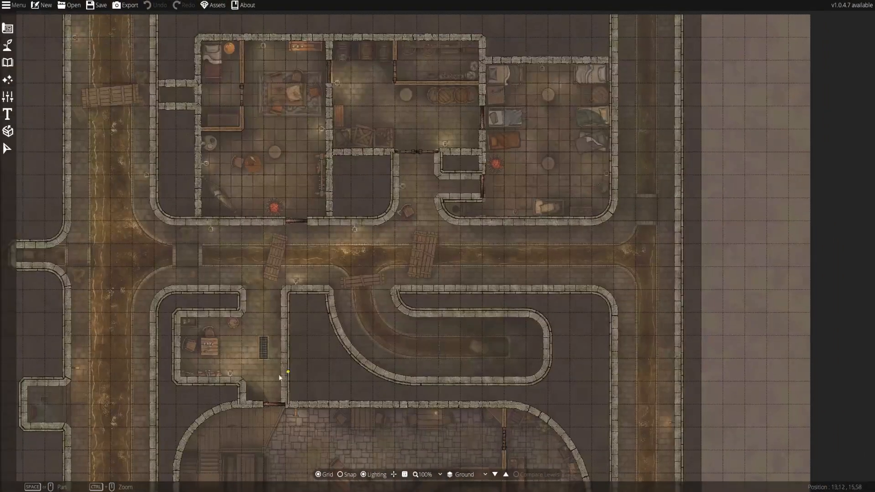
Compare the traced walls from the tavern across the rubble-blocked channel to the southern sewer corridor and its small alcove.
{"action": "left_click_drag", "start_coordinate": [392, 407], "coordinate": [334, 203]}
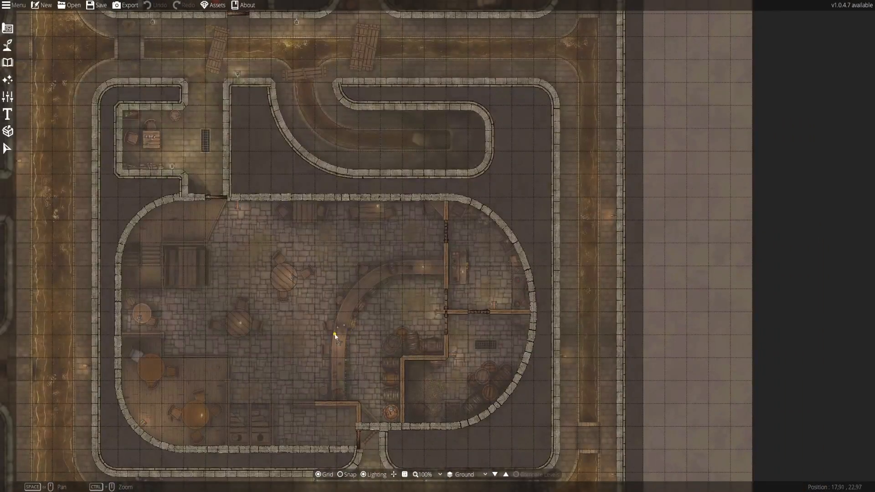
{"action": "left_click_drag", "start_coordinate": [462, 374], "coordinate": [546, 240]}
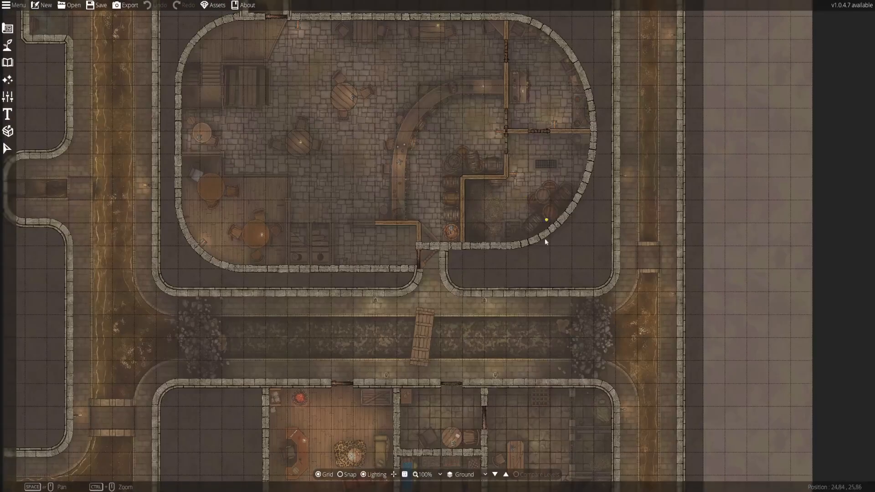
{"action": "left_click_drag", "start_coordinate": [251, 436], "coordinate": [348, 242]}
{"action": "left_click_drag", "start_coordinate": [451, 370], "coordinate": [421, 207]}
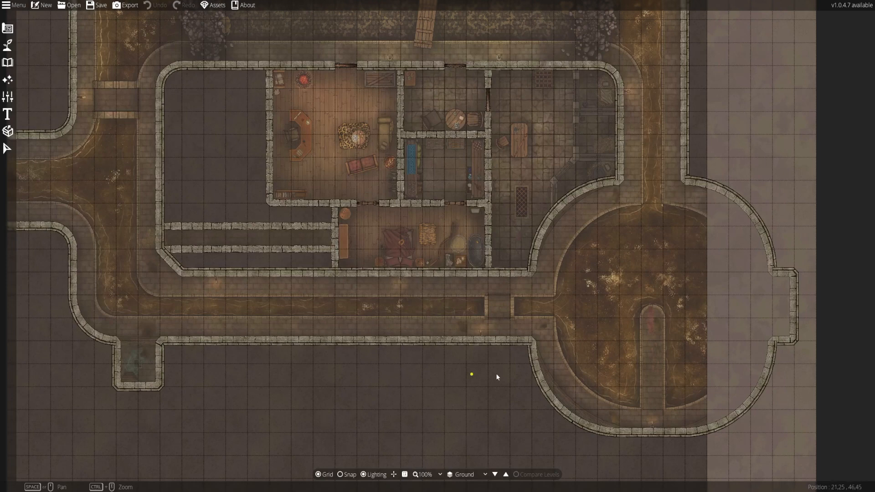
Recheck the tavern's curved outer wall, its bar and back-room partitions, and its northern and southern doors.
{"action": "left_click_drag", "start_coordinate": [418, 243], "coordinate": [489, 468]}
{"action": "left_click_drag", "start_coordinate": [462, 305], "coordinate": [464, 445]}
{"action": "left_click_drag", "start_coordinate": [425, 276], "coordinate": [402, 398]}
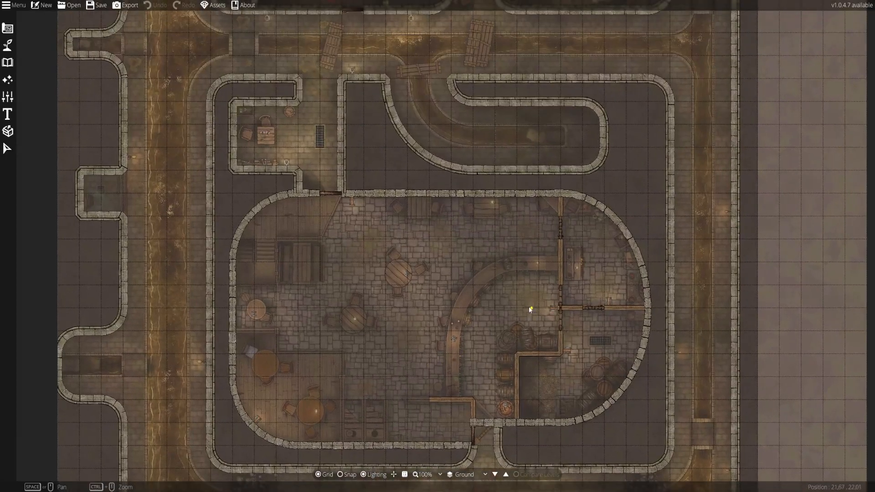